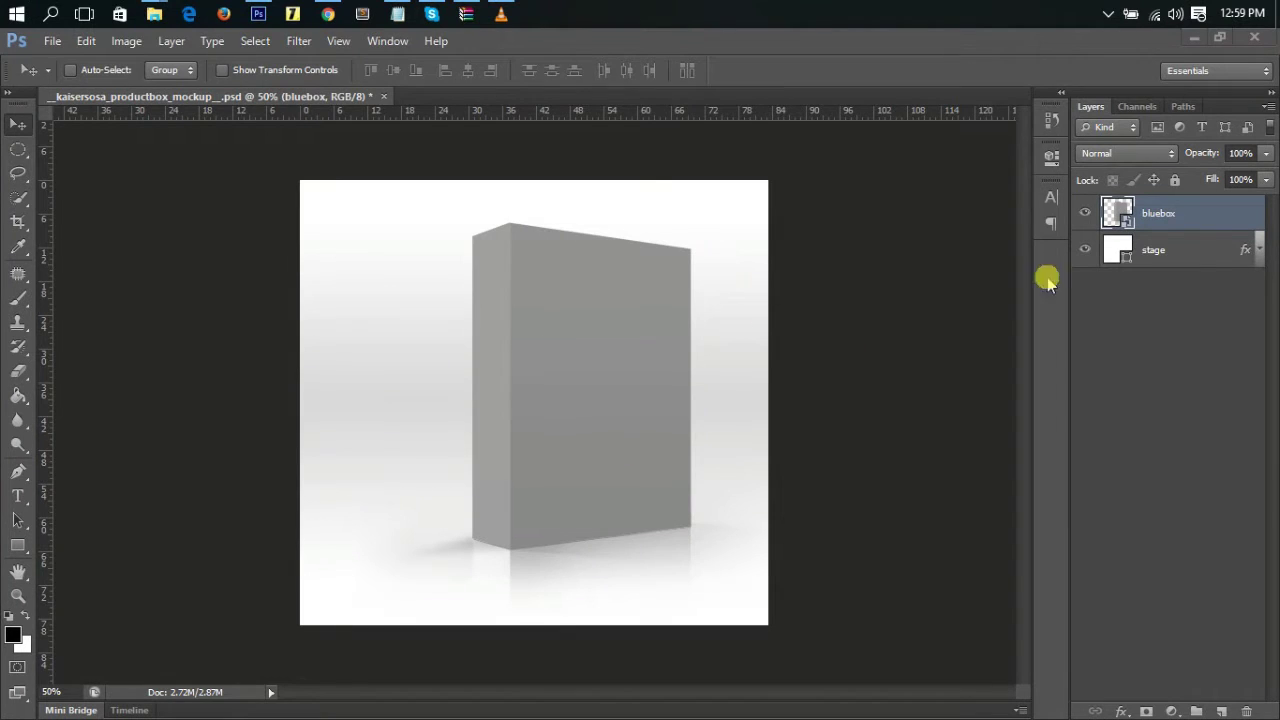
Open bluebox.psd via Edit Contents, then its nested cover layer's cover_design.psd.
{"action": "right_click", "coordinate": [1188, 216]}
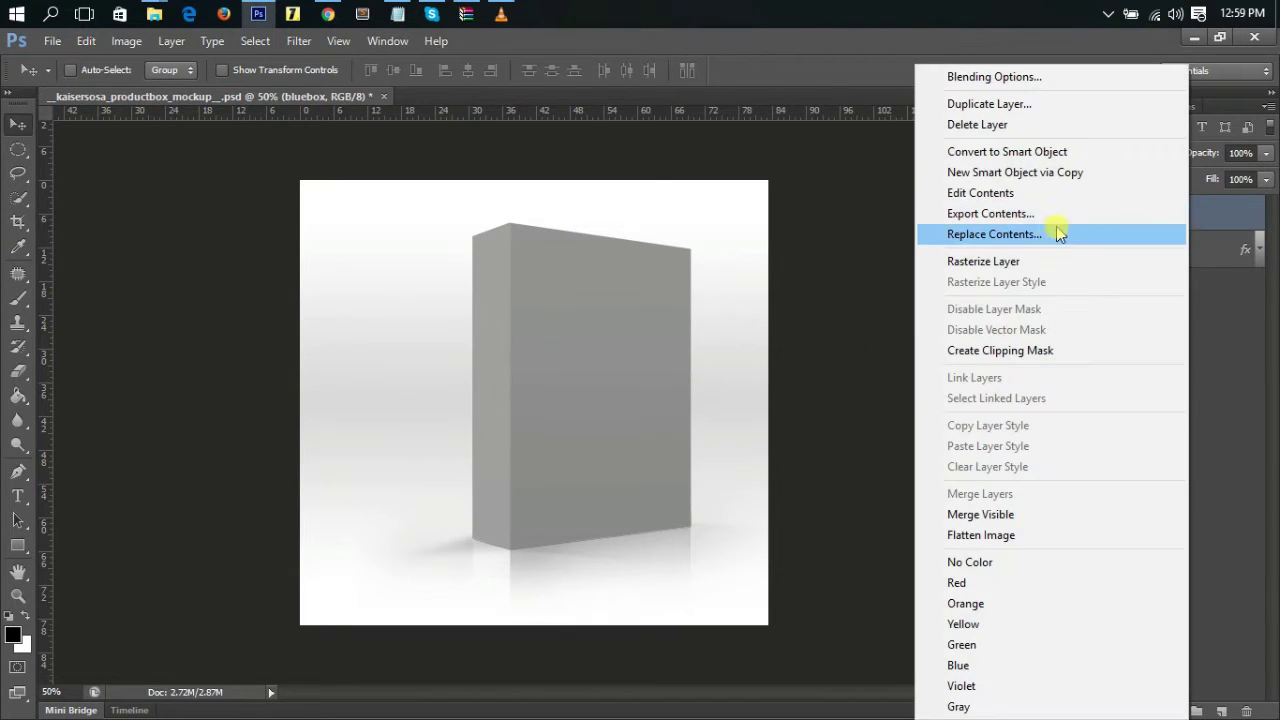
{"action": "left_click", "coordinate": [1020, 193]}
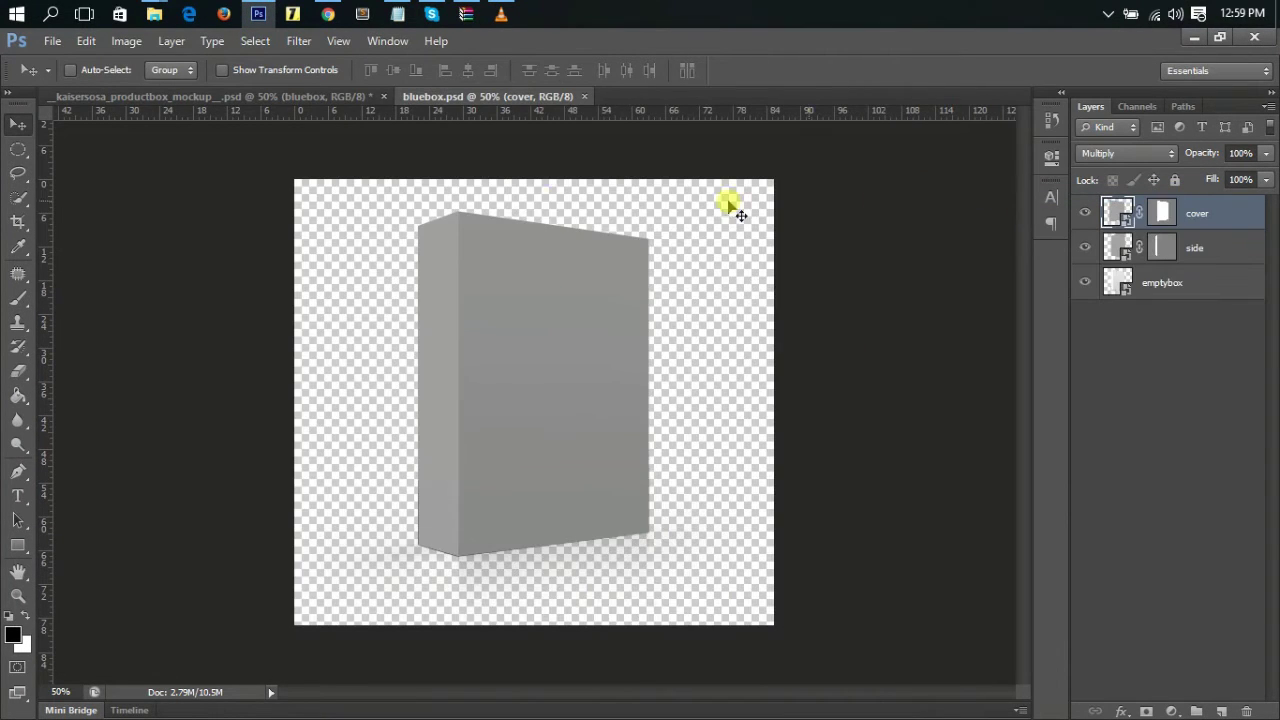
{"action": "right_click", "coordinate": [1250, 212]}
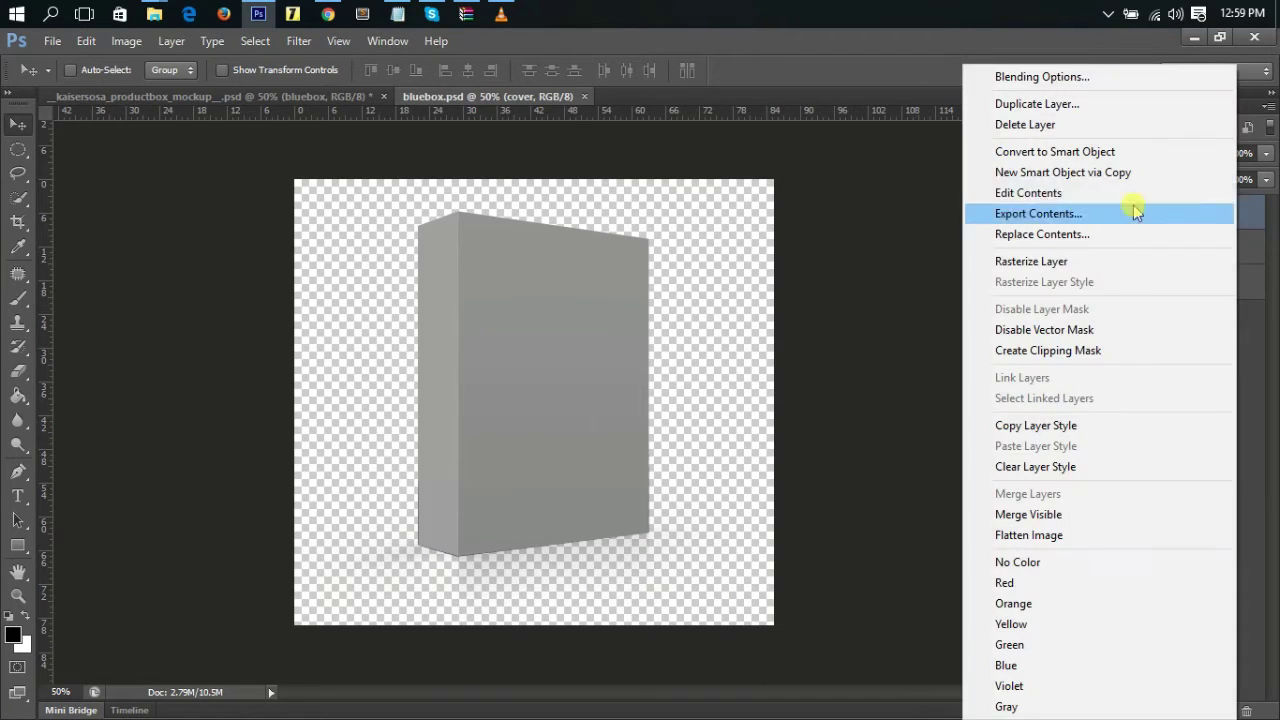
{"action": "left_click", "coordinate": [1066, 197]}
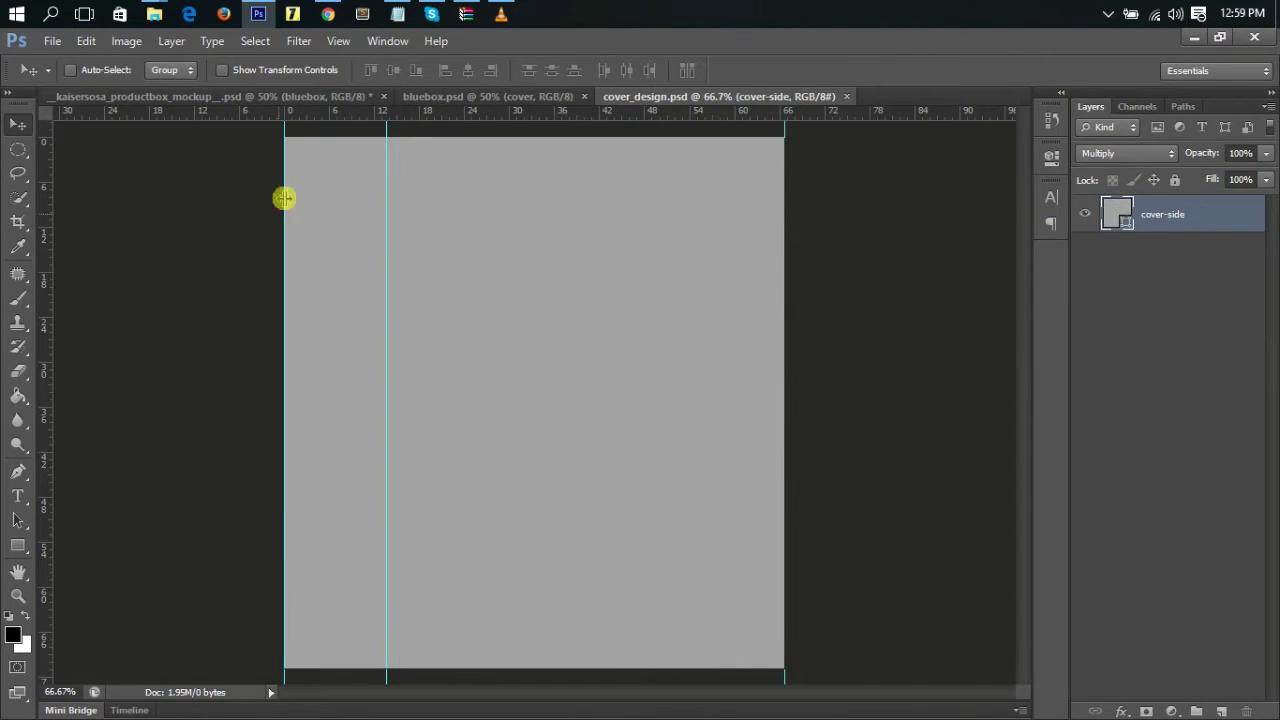
Add a horizontal guide at the cover's edge and fill the rasterized cover-side layer solid white.
{"action": "left_click_drag", "start_coordinate": [206, 108], "coordinate": [250, 668]}
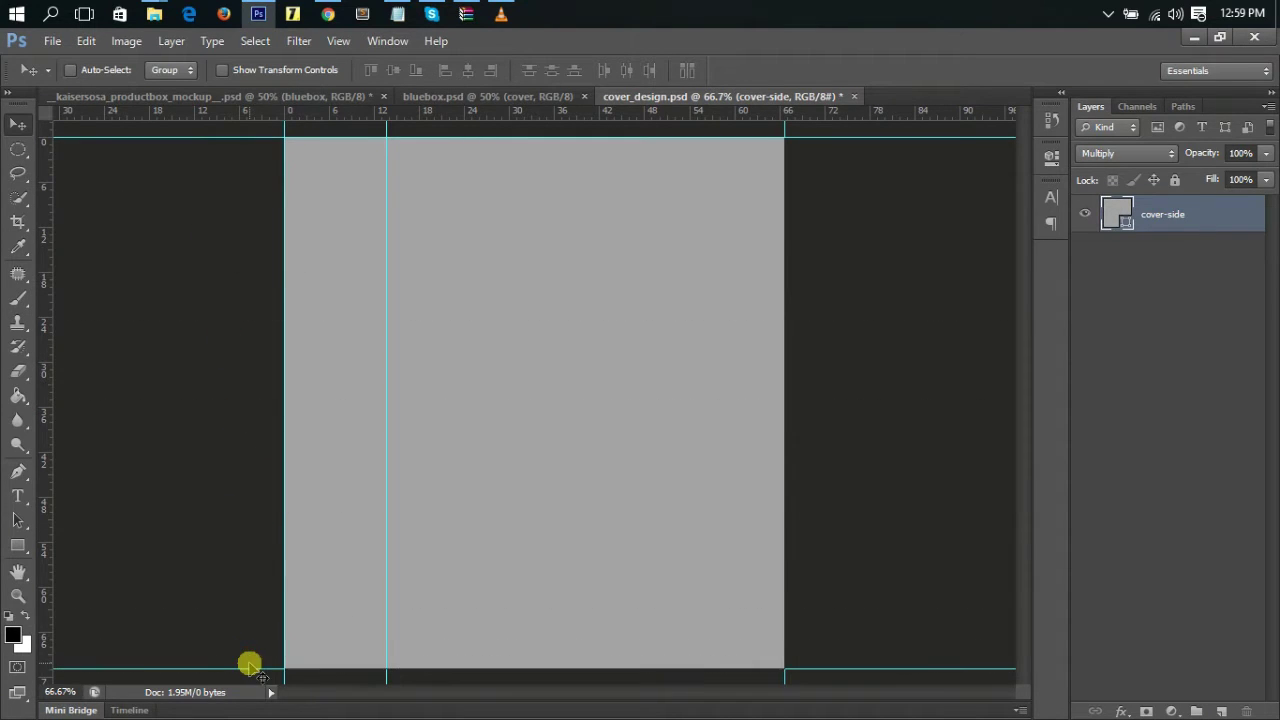
{"action": "left_click", "coordinate": [22, 612]}
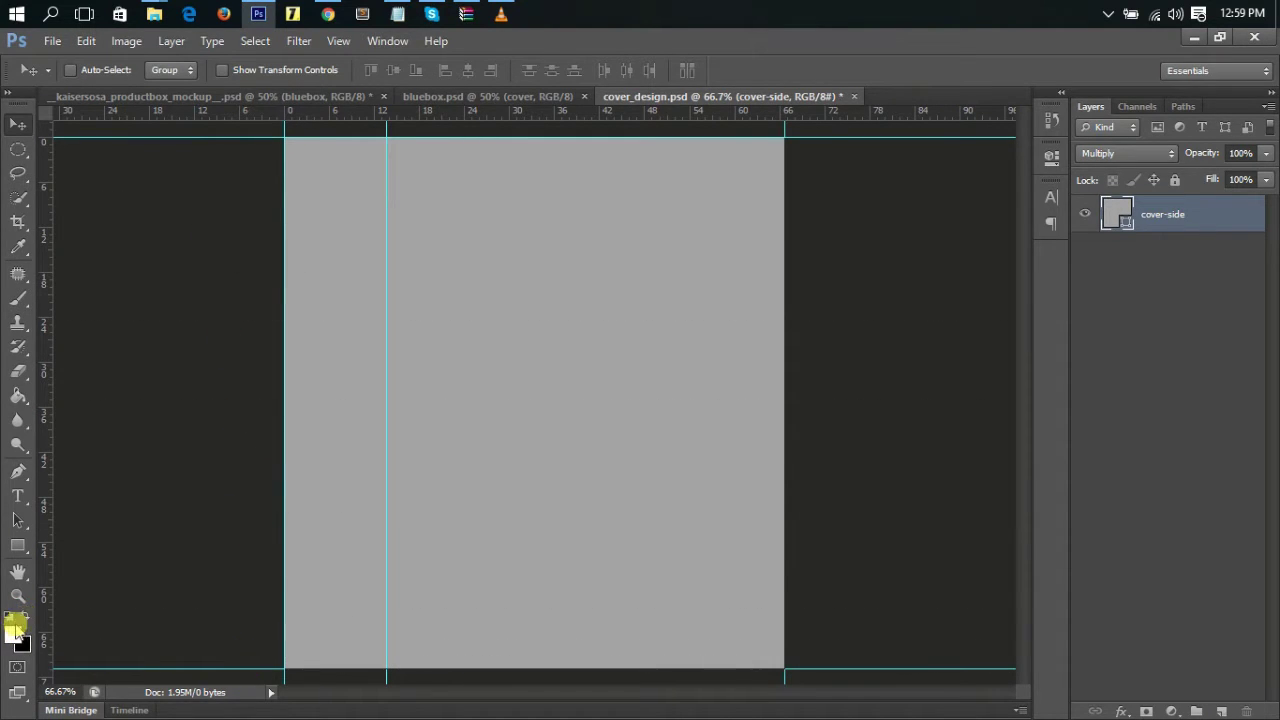
{"action": "left_click", "coordinate": [18, 396]}
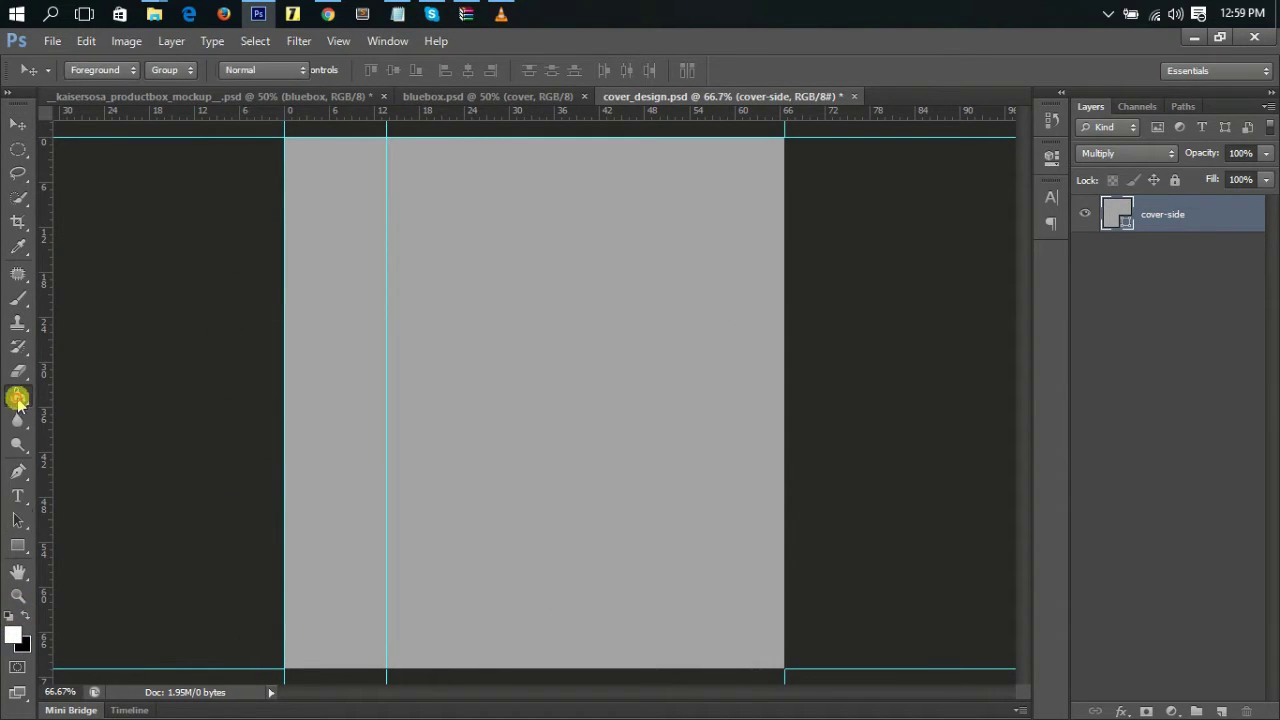
{"action": "right_click", "coordinate": [1205, 206]}
{"action": "left_click", "coordinate": [1097, 216]}
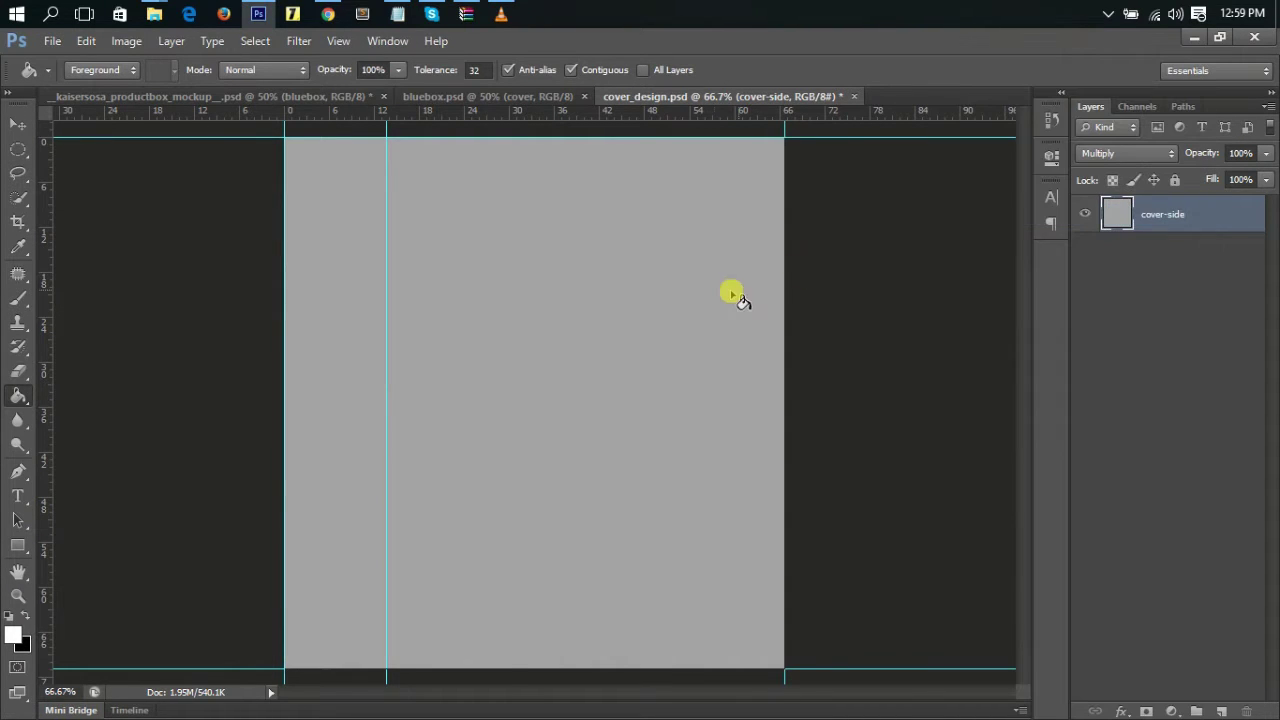
{"action": "left_click", "coordinate": [658, 318]}
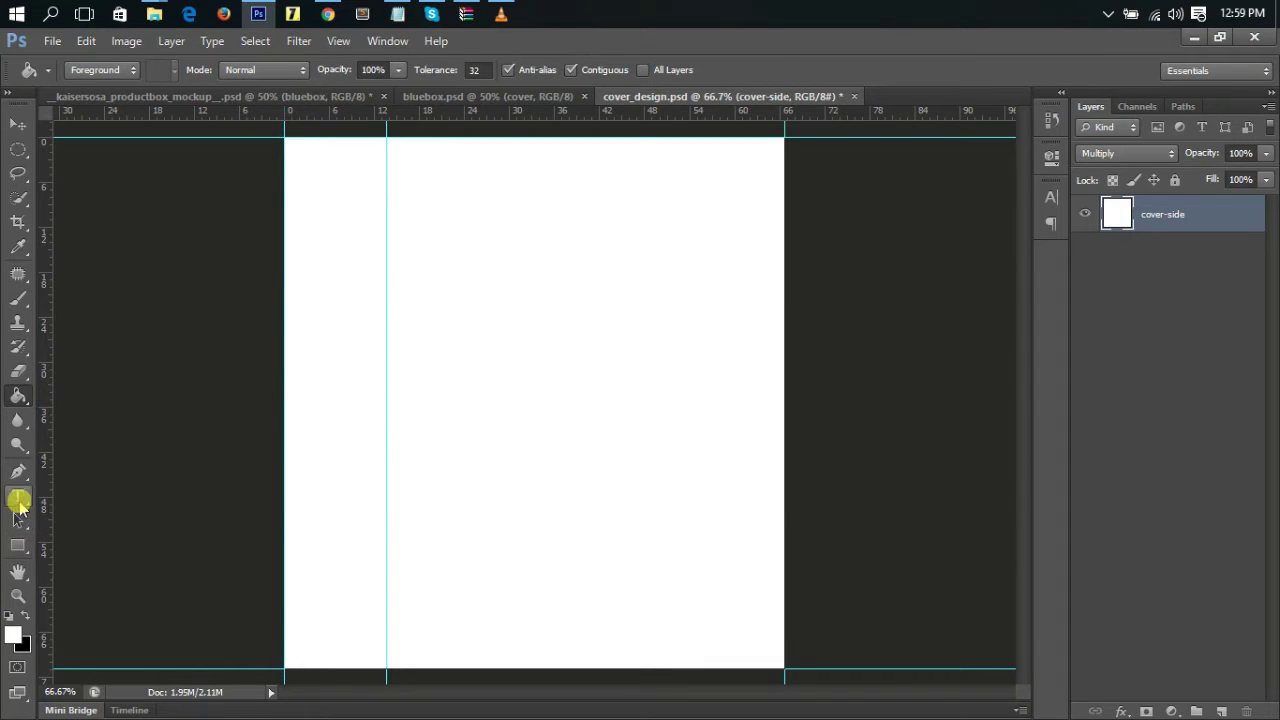
{"action": "left_click", "coordinate": [18, 496]}
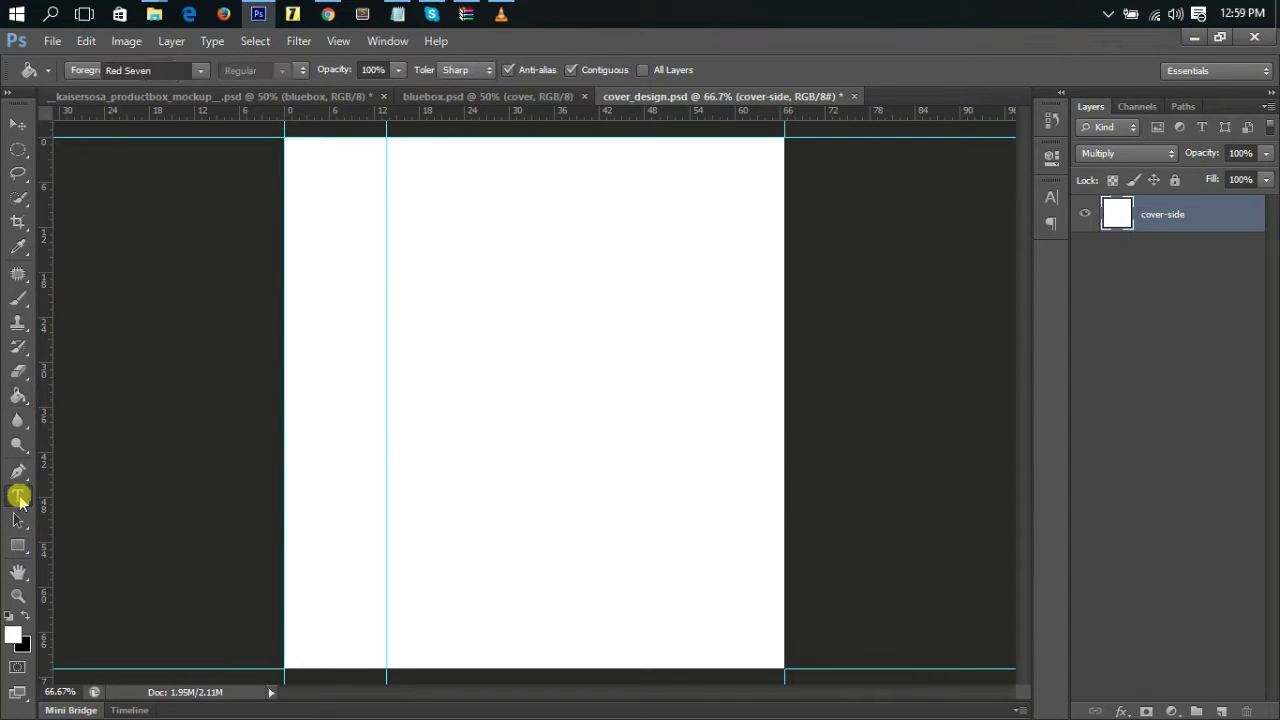
Type a dark grey letter X on the cover.
{"action": "left_click", "coordinate": [466, 401]}
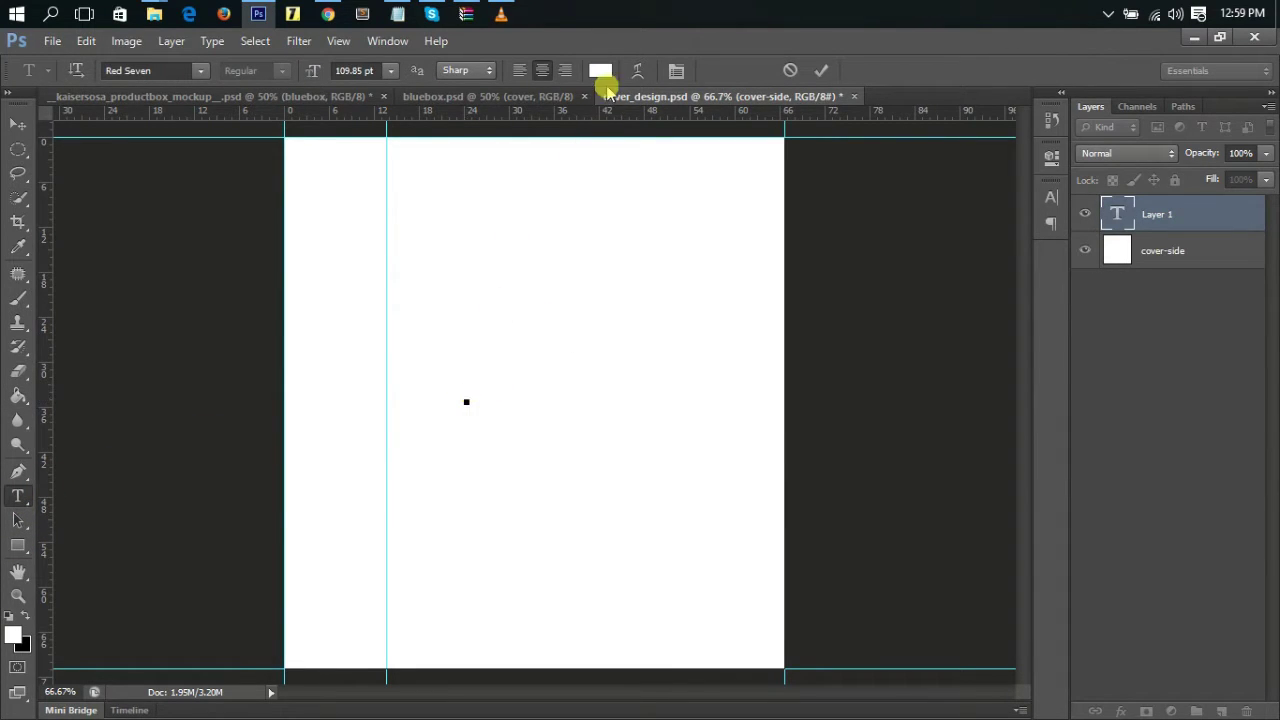
{"action": "left_click", "coordinate": [600, 70]}
{"action": "left_click_drag", "start_coordinate": [953, 381], "coordinate": [855, 369]}
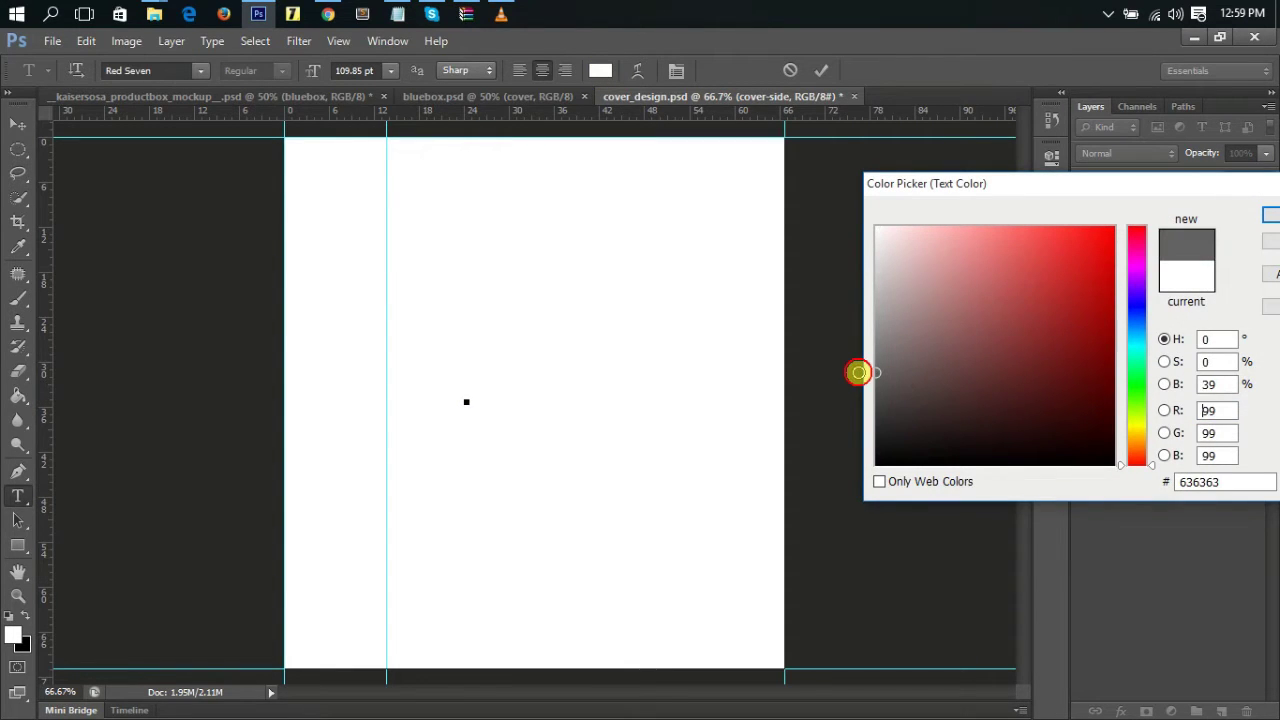
{"action": "left_click", "coordinate": [1271, 218]}
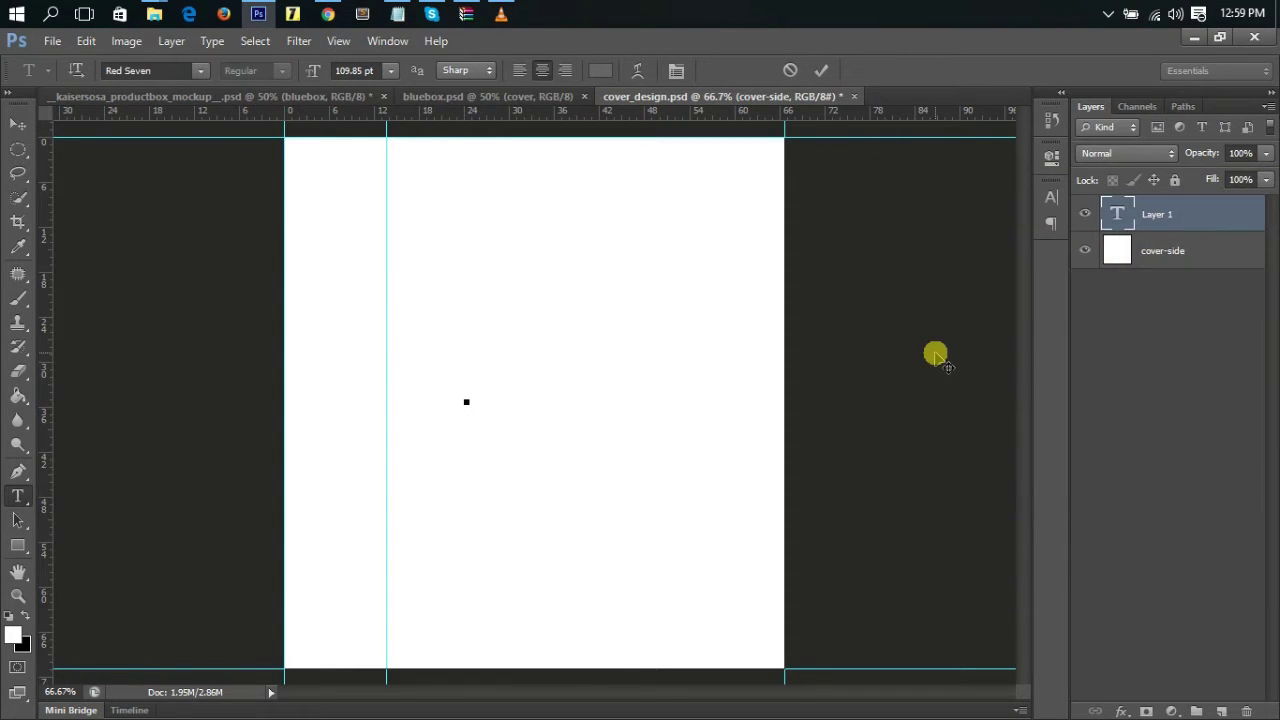
{"action": "type", "text": "X"}
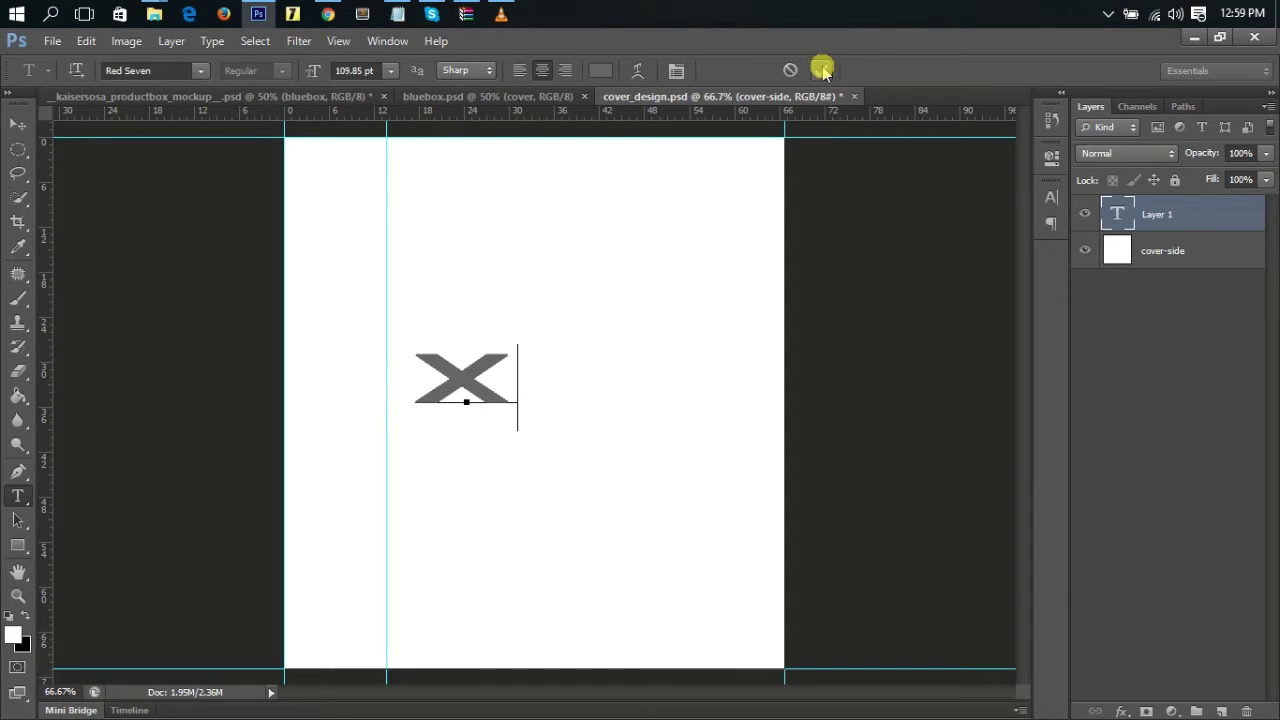
{"action": "left_click", "coordinate": [822, 70]}
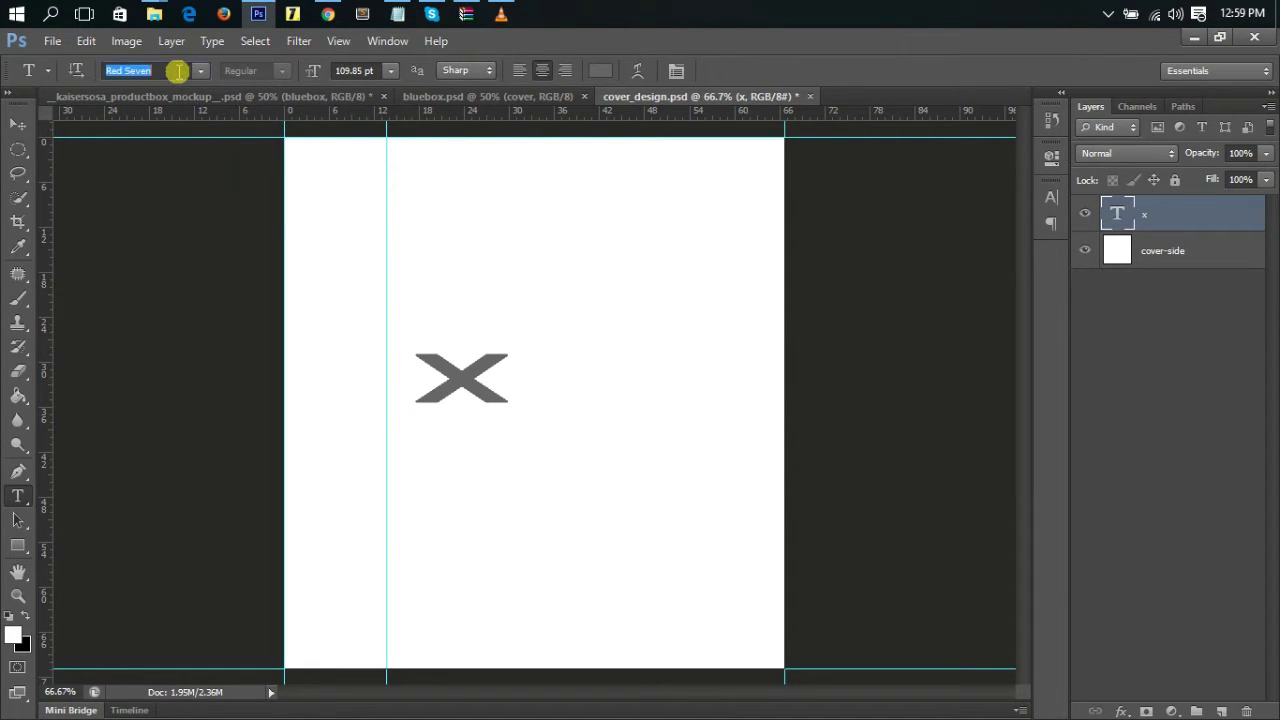
Set the X's font to Source Sans Pro Light.
{"action": "type", "text": "Source Sans Pro"}
{"action": "key", "text": "Return"}
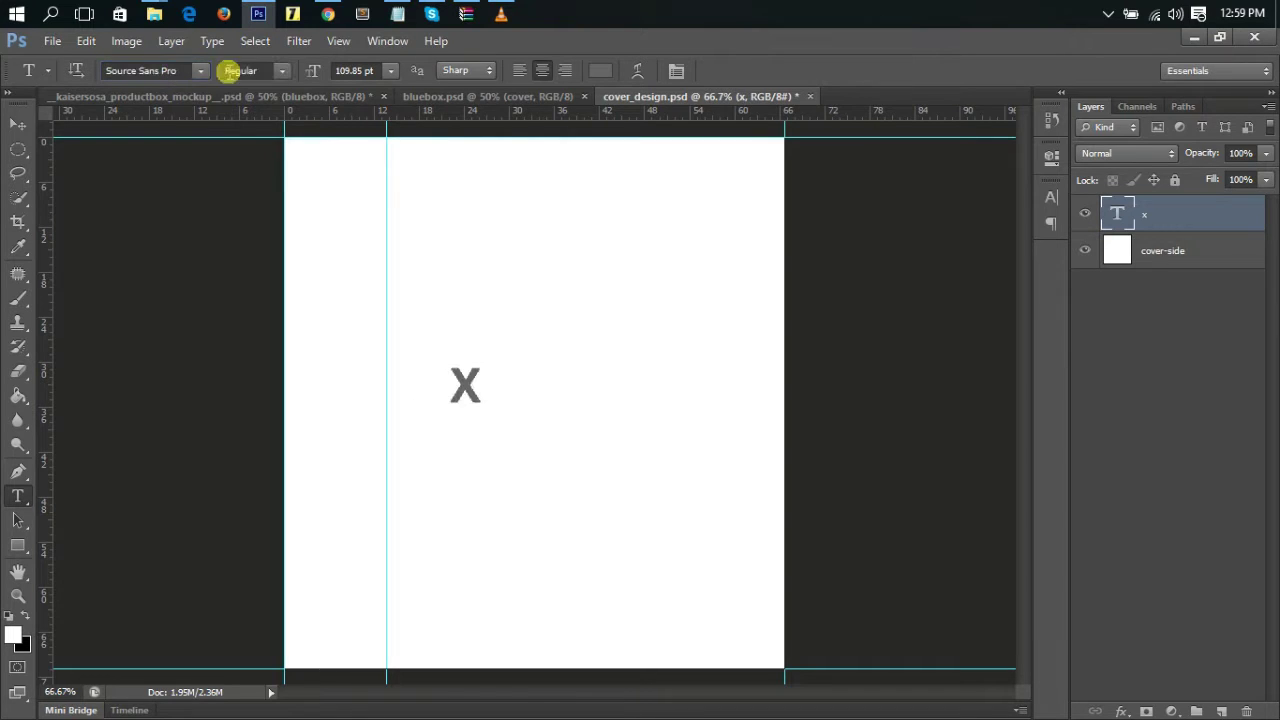
{"action": "left_click", "coordinate": [287, 72]}
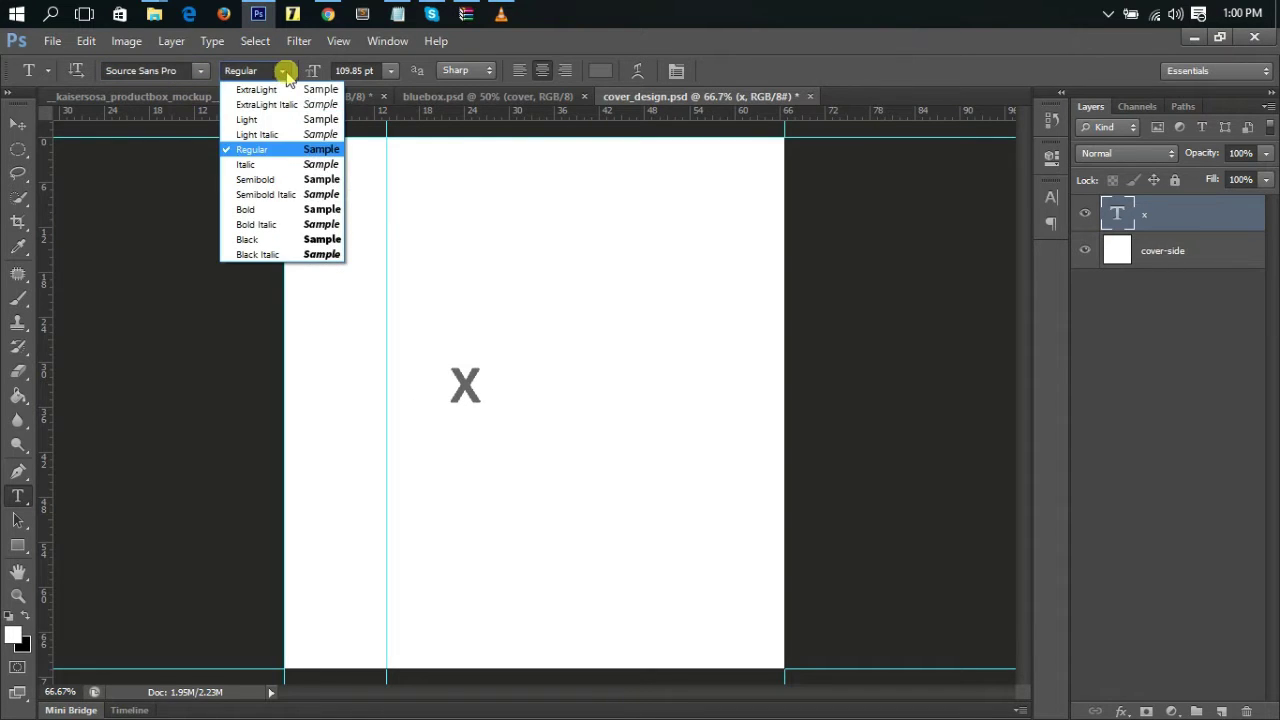
{"action": "left_click", "coordinate": [260, 121]}
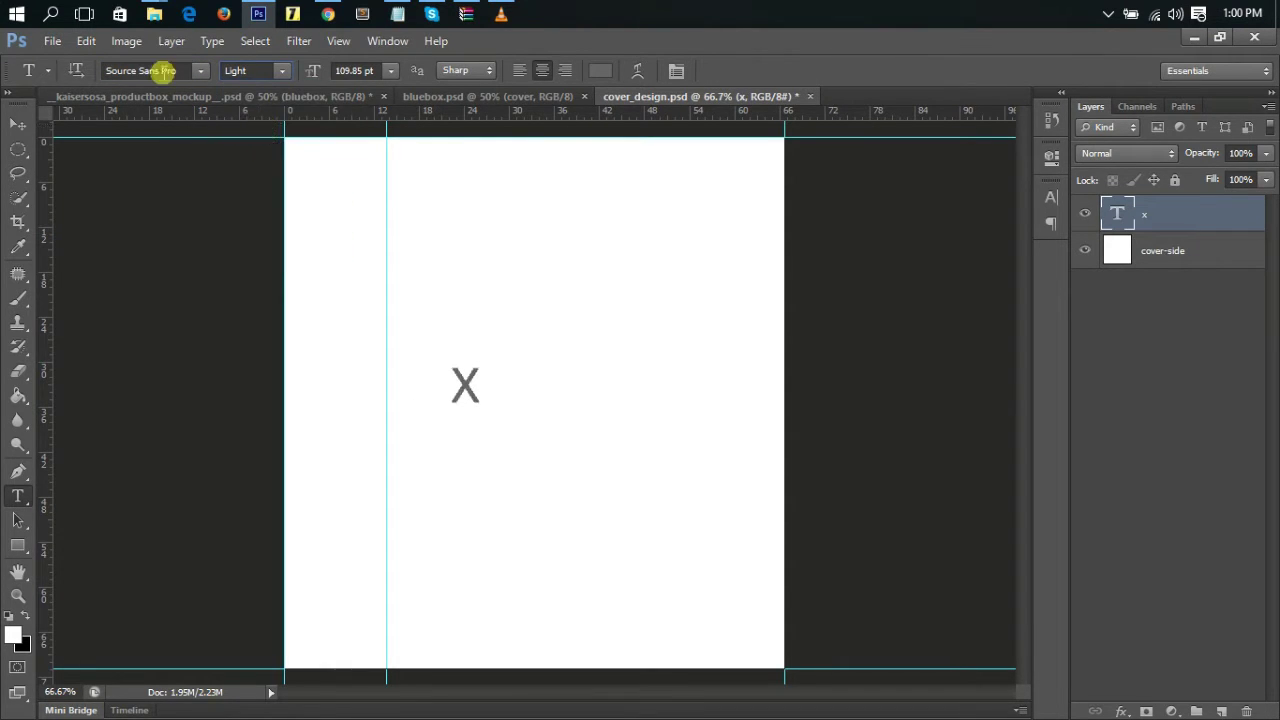
{"action": "left_click", "coordinate": [86, 41]}
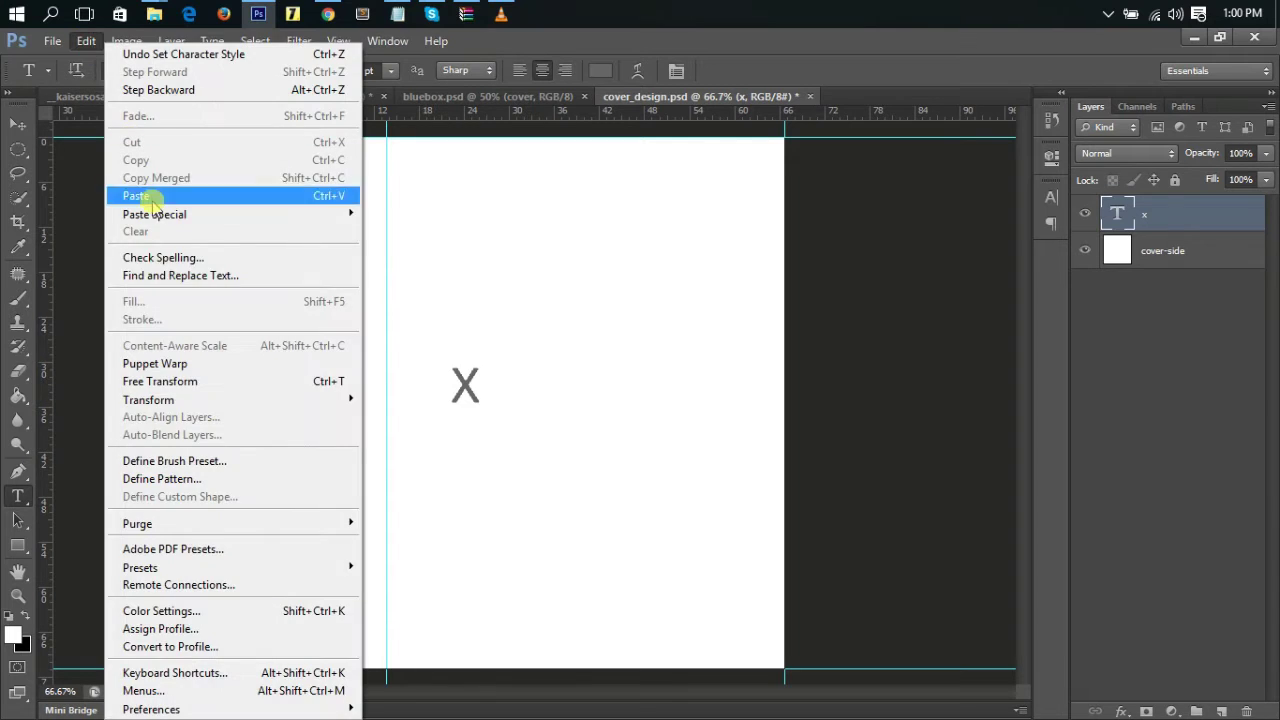
Free-transform the X to about 984.56 pt, tilted roughly 9.7°, spanning the whole cover.
{"action": "left_click", "coordinate": [172, 381]}
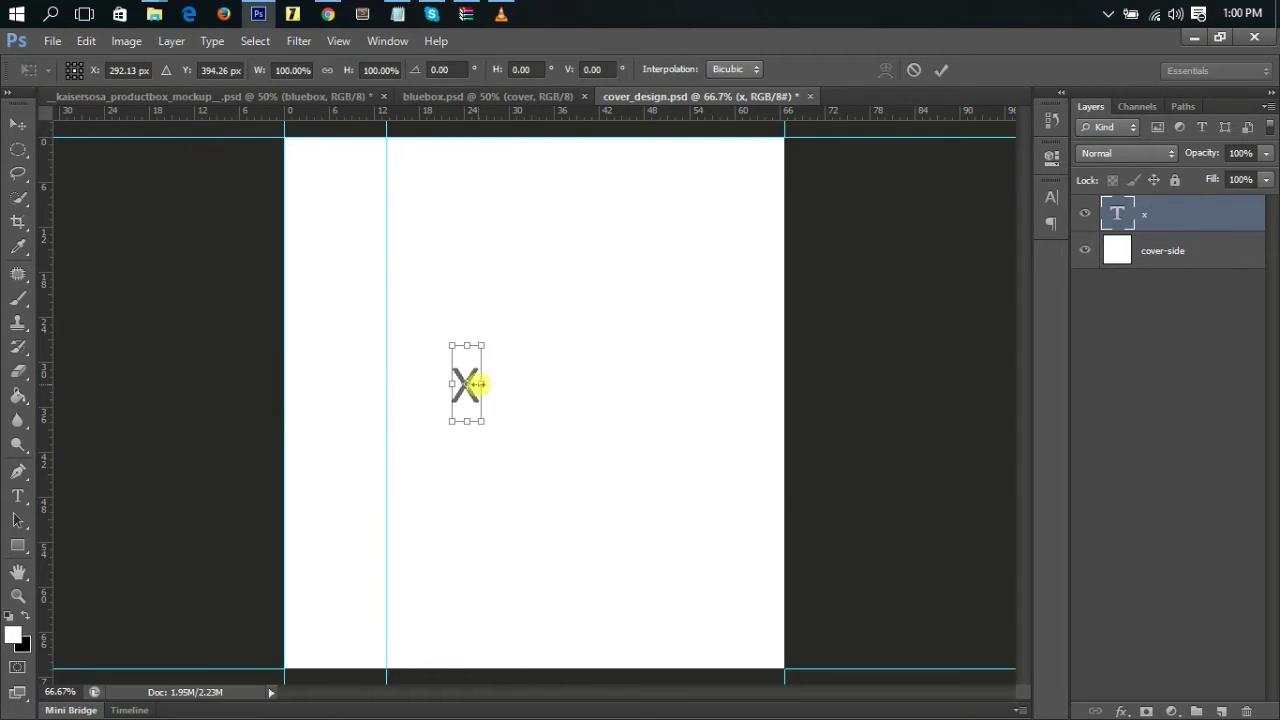
{"action": "mouse_move", "coordinate": [477, 383]}
{"action": "left_mouse_down"}
{"action": "mouse_move", "coordinate": [582, 382]}
{"action": "mouse_move", "coordinate": [833, 579]}
{"action": "left_mouse_up"}
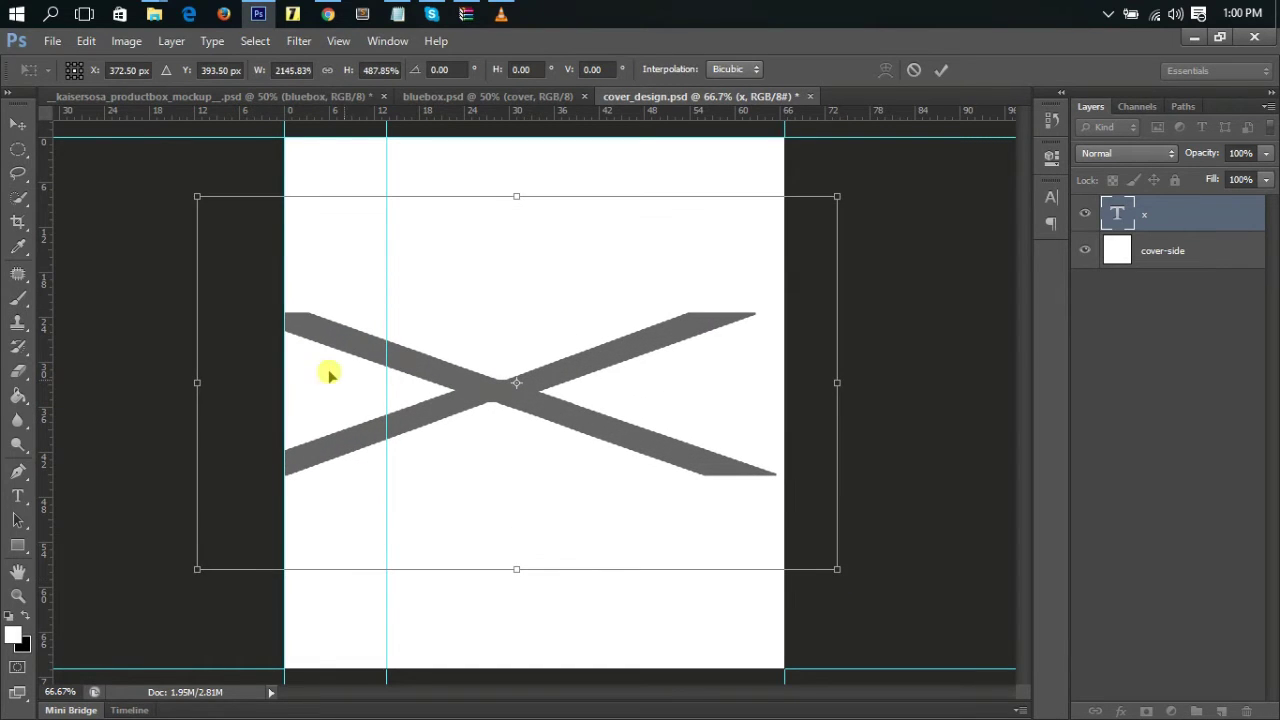
{"action": "left_click_drag", "start_coordinate": [199, 377], "coordinate": [226, 380]}
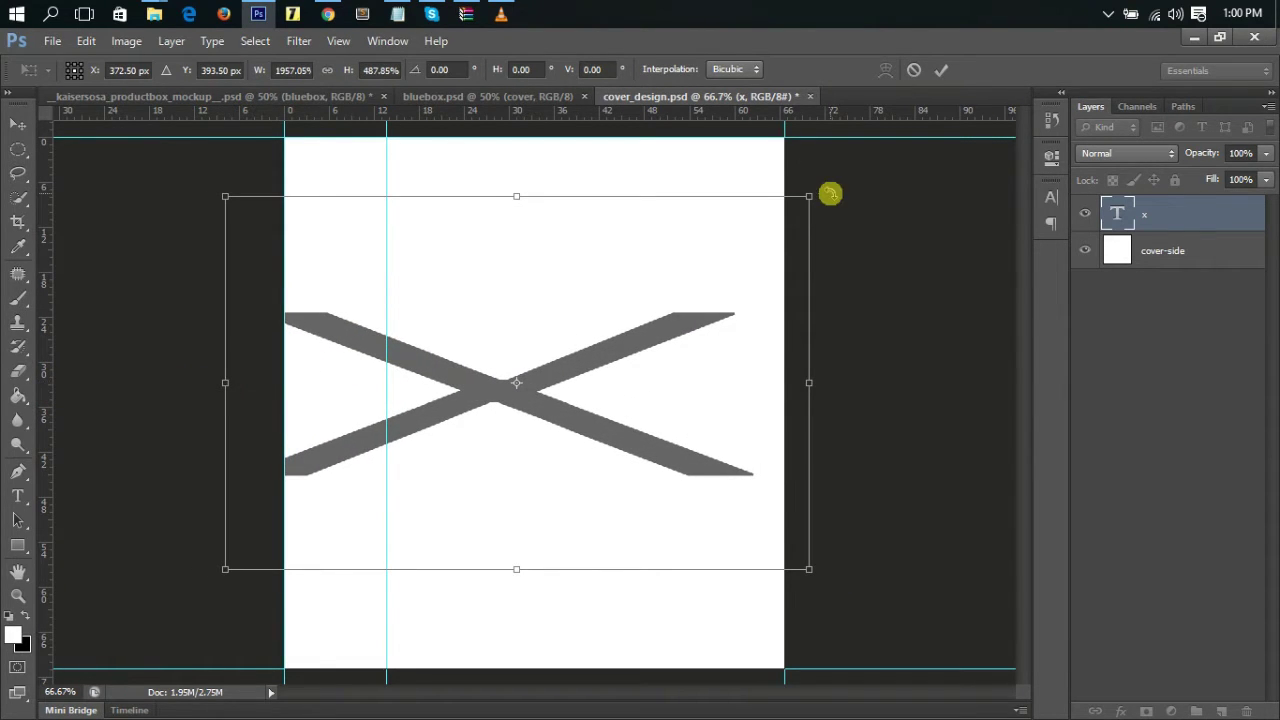
{"action": "key", "text": "ctrl+minus"}
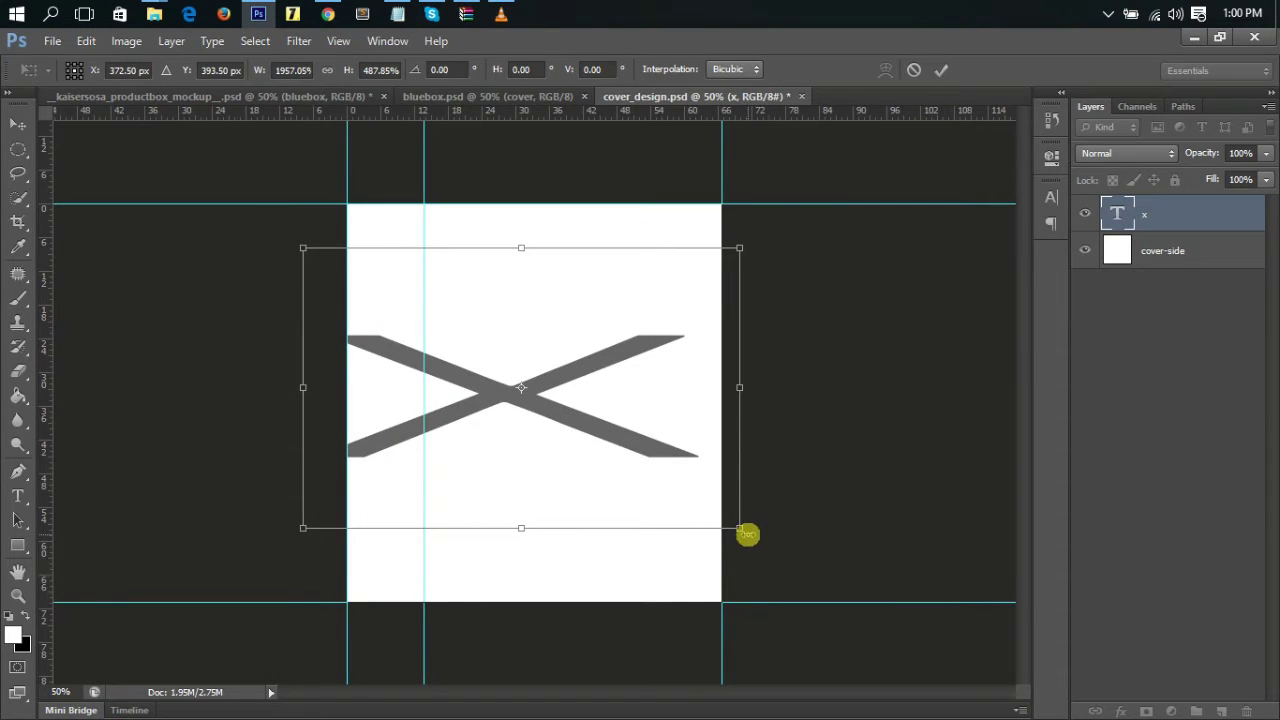
{"action": "left_click_drag", "start_coordinate": [750, 535], "coordinate": [781, 566]}
{"action": "left_click_drag", "start_coordinate": [629, 449], "coordinate": [645, 367]}
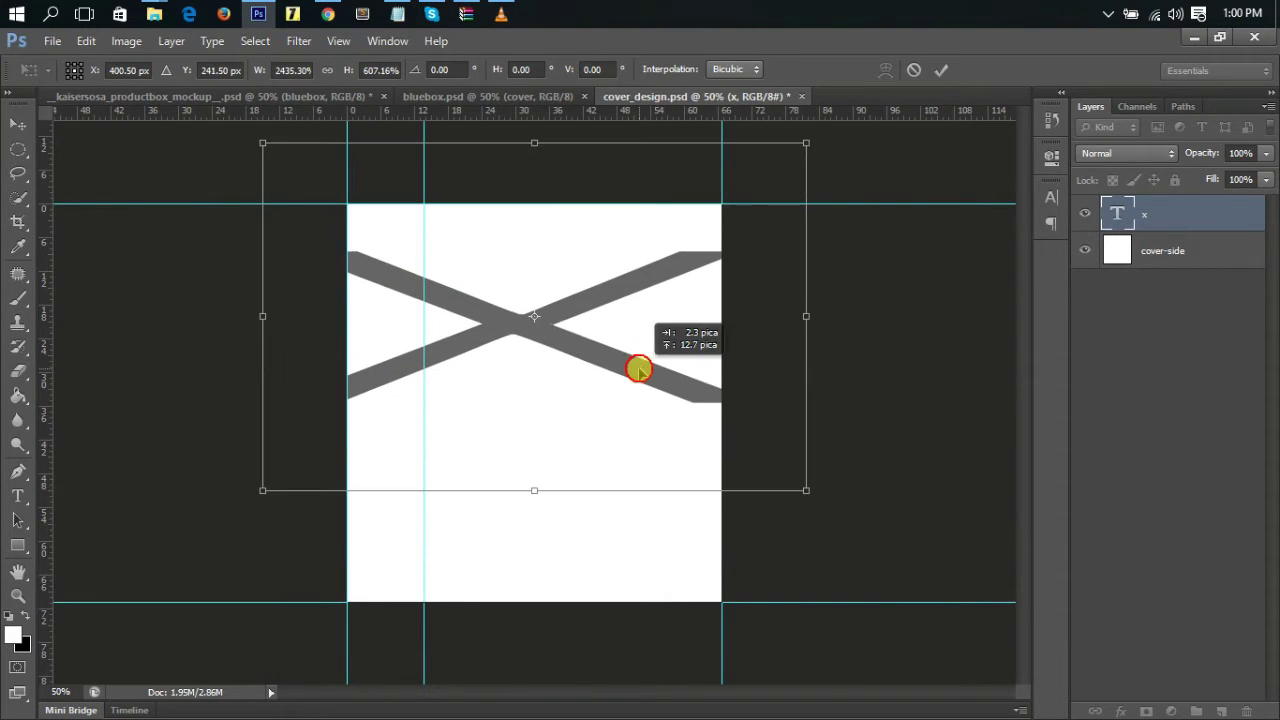
{"action": "left_click_drag", "start_coordinate": [811, 485], "coordinate": [862, 526]}
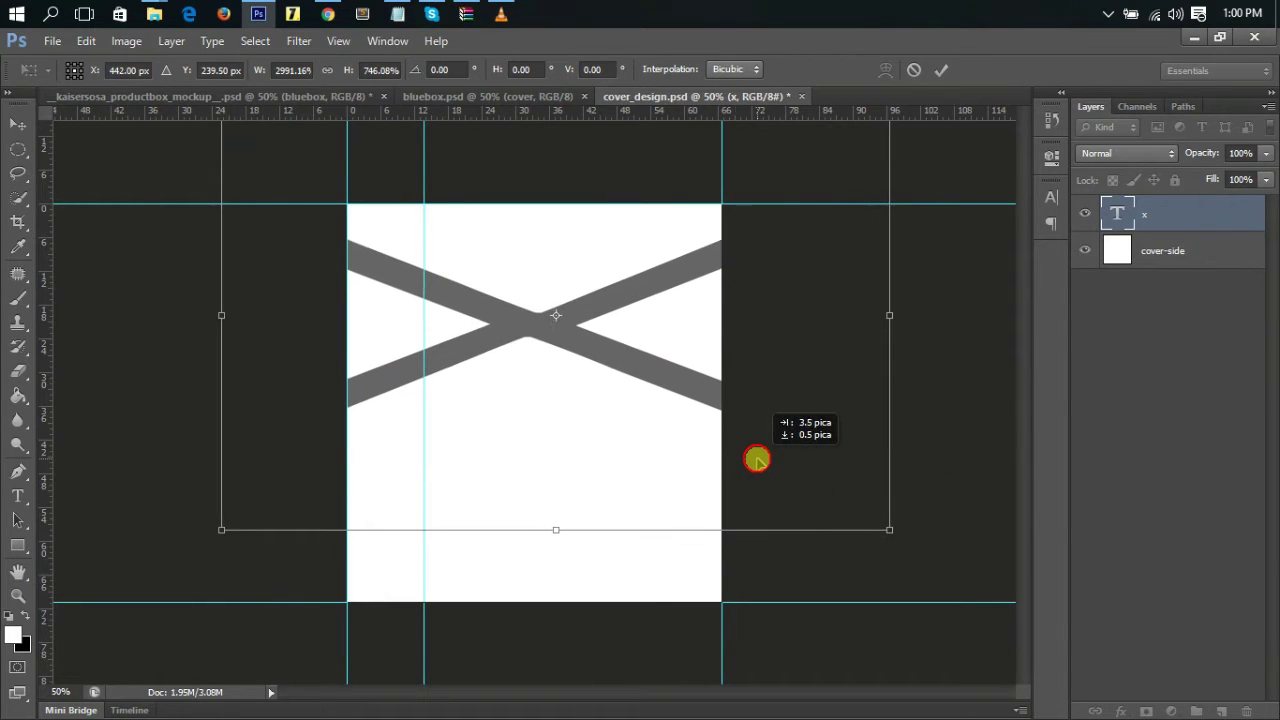
{"action": "mouse_move", "coordinate": [917, 437]}
{"action": "left_mouse_down"}
{"action": "mouse_move", "coordinate": [949, 490]}
{"action": "mouse_move", "coordinate": [943, 507]}
{"action": "left_mouse_up"}
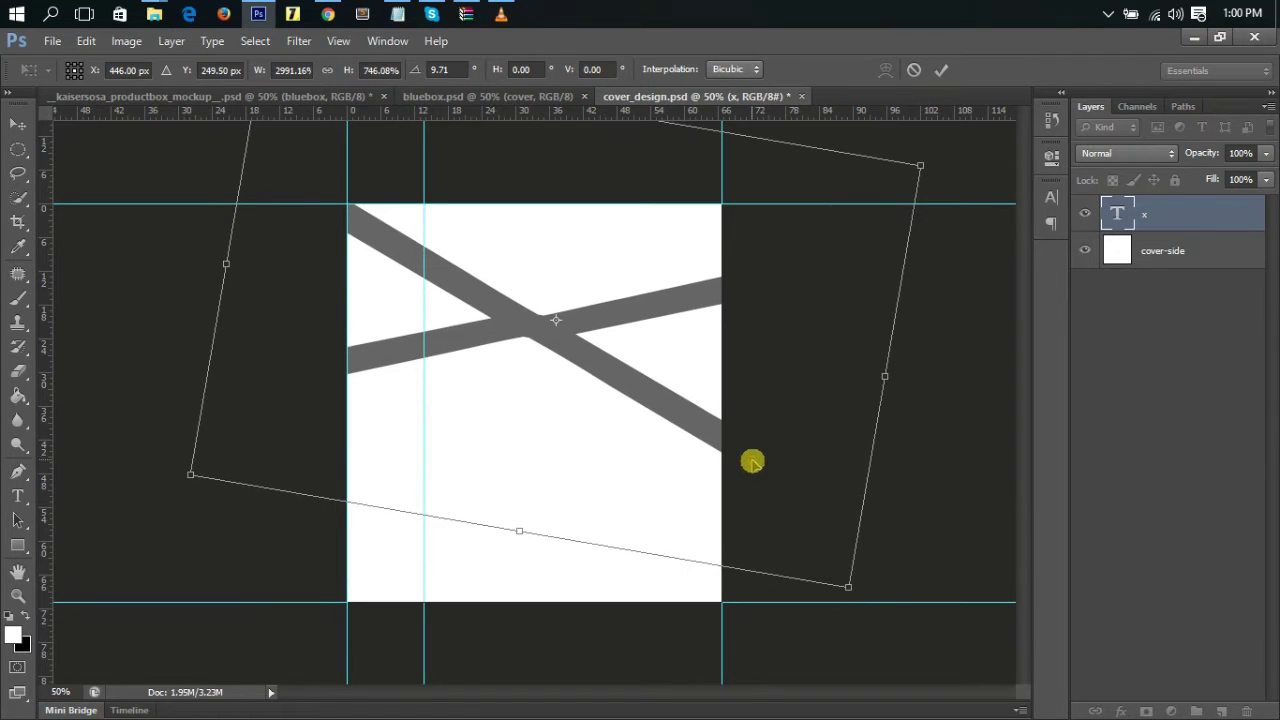
{"action": "left_click_drag", "start_coordinate": [849, 583], "coordinate": [882, 618]}
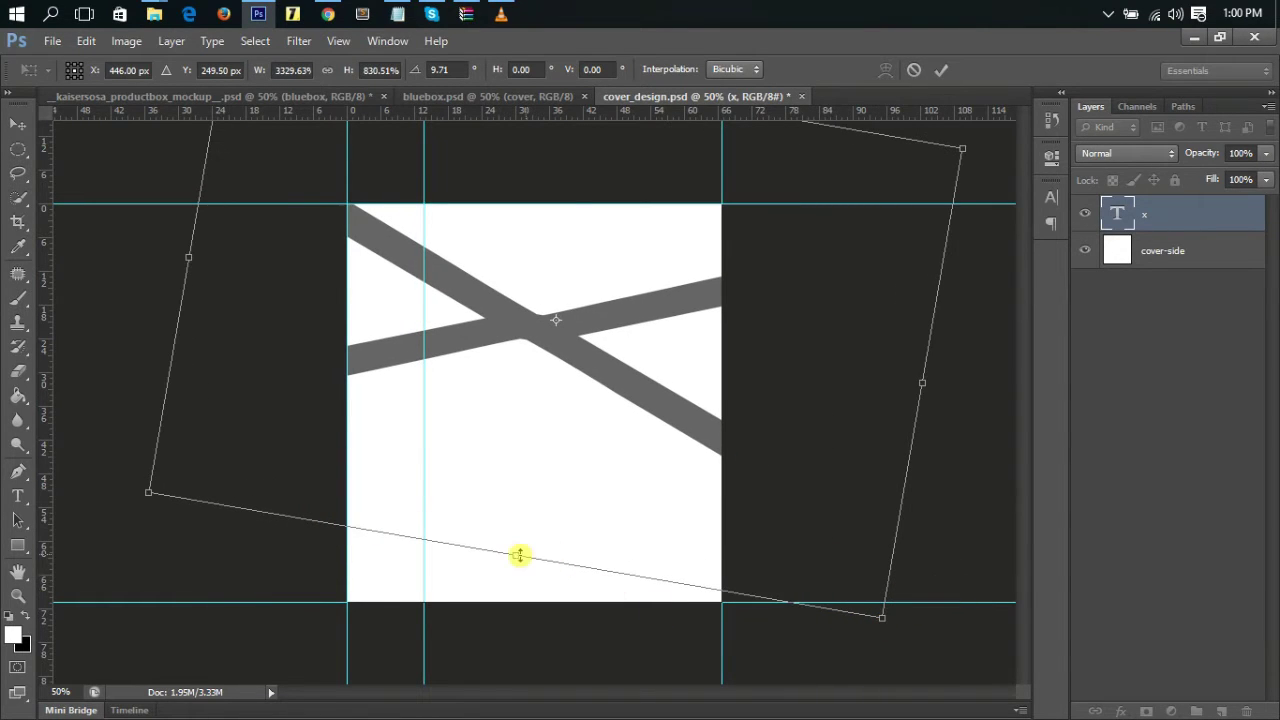
{"action": "left_click_drag", "start_coordinate": [520, 555], "coordinate": [511, 593]}
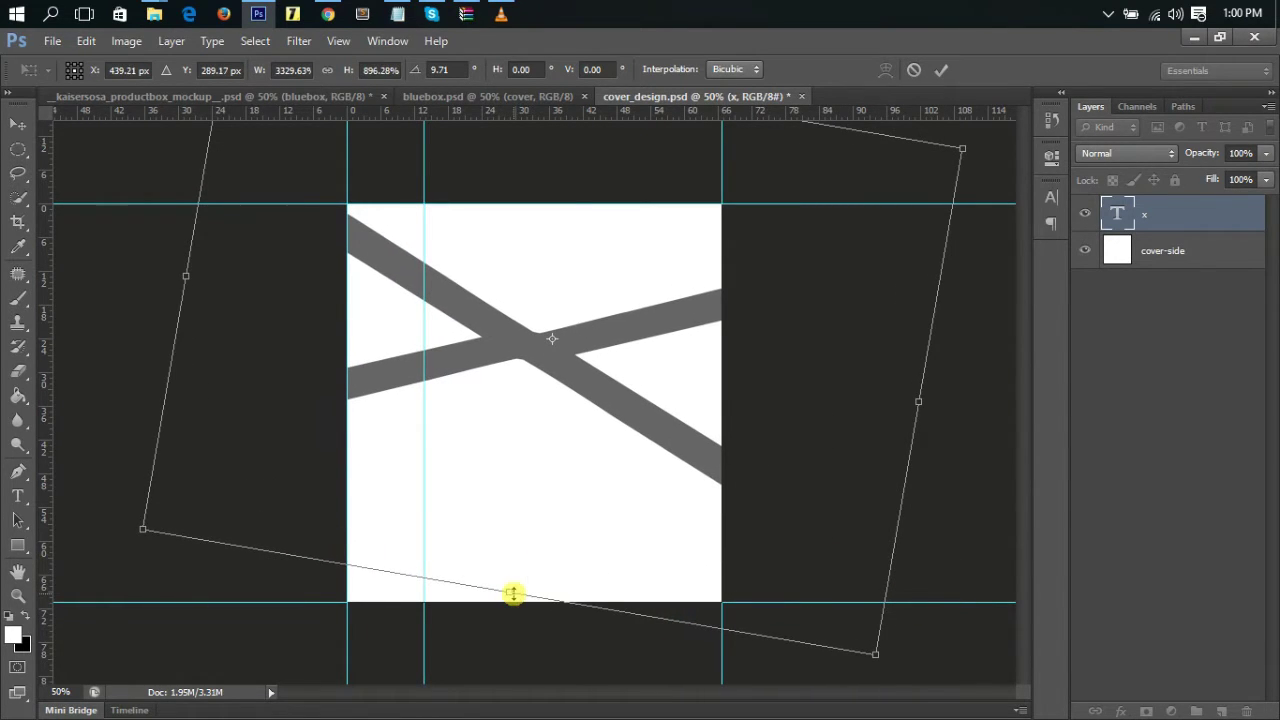
{"action": "key", "text": "Return"}
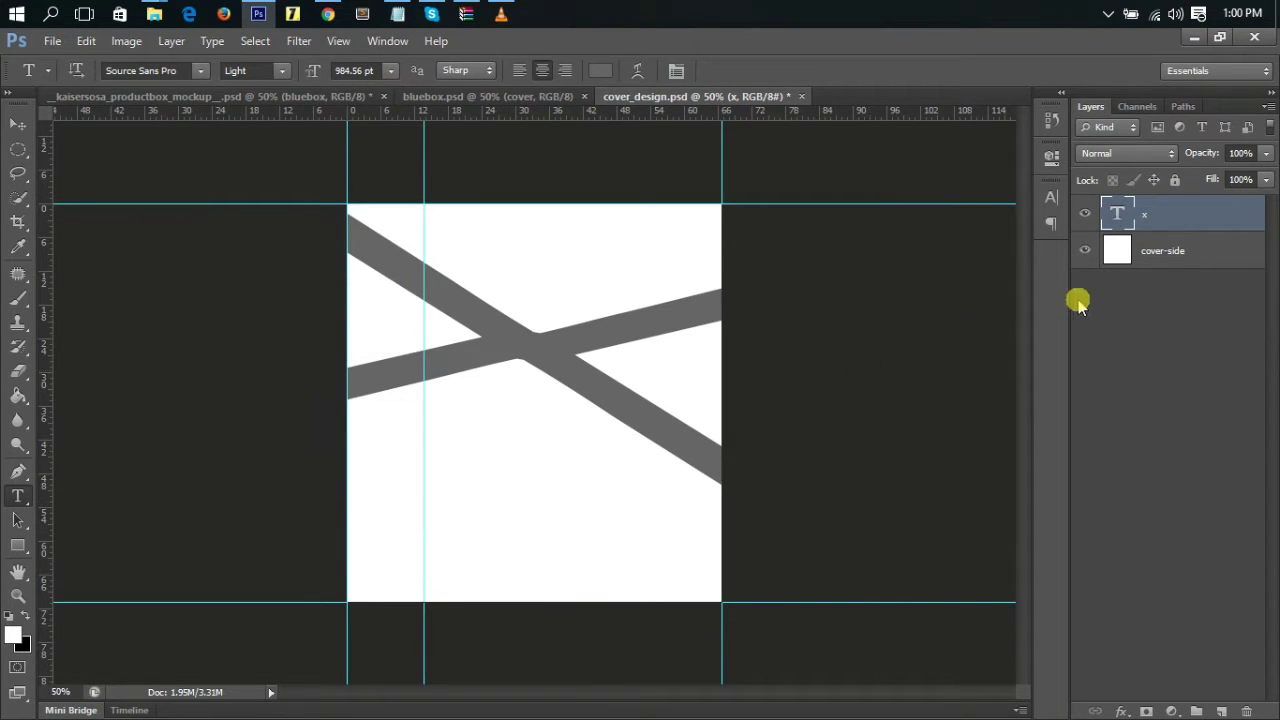
Add a new empty Layer 1 above the cover-side layer.
{"action": "left_click", "coordinate": [1160, 250]}
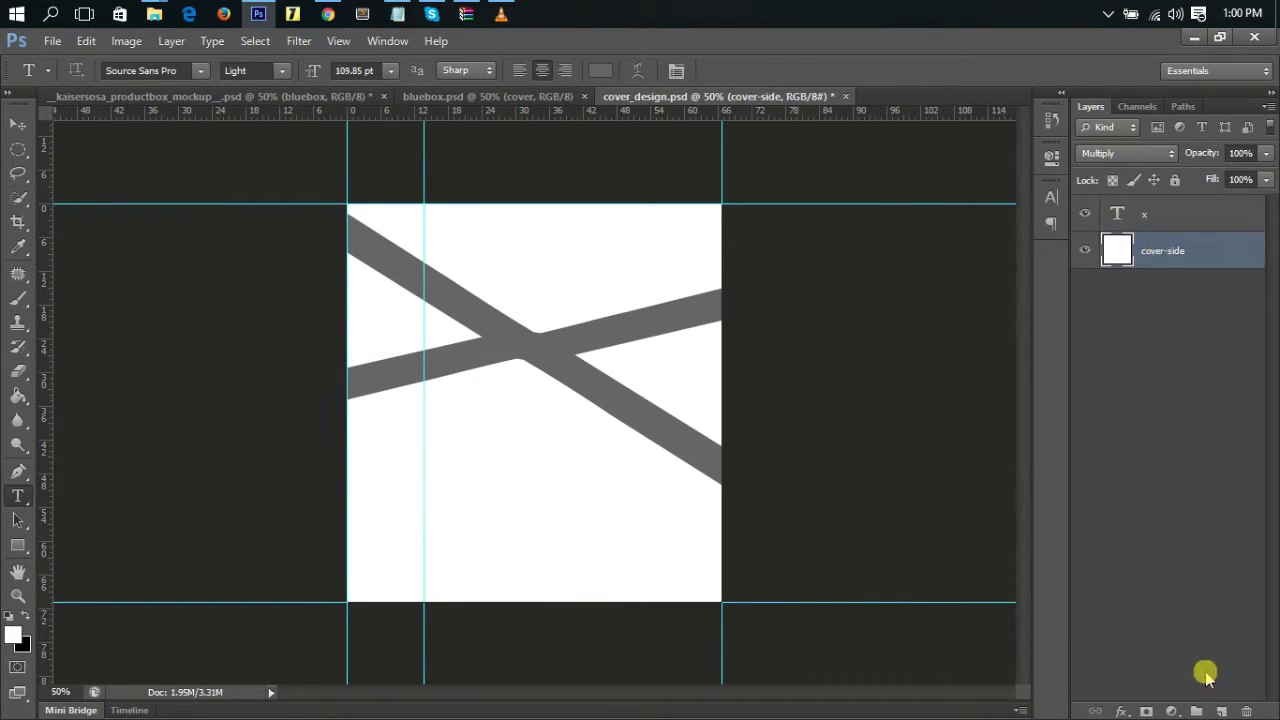
{"action": "left_click", "coordinate": [1221, 711]}
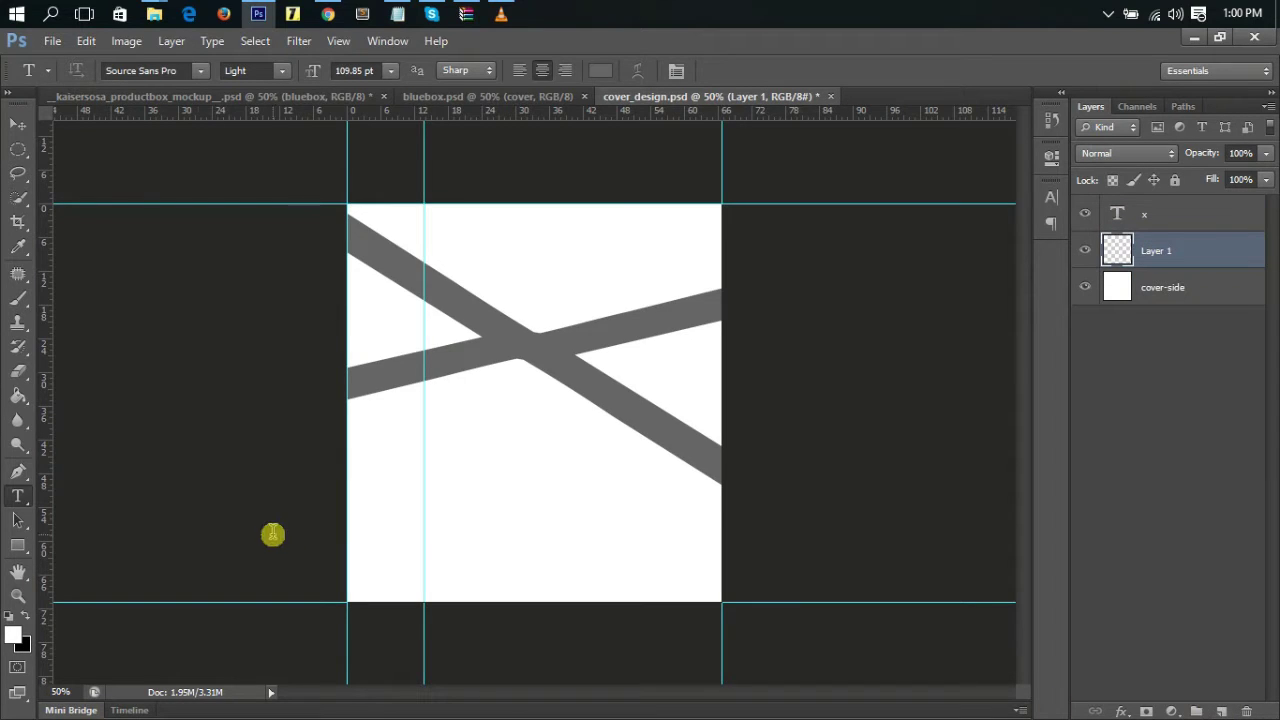
{"action": "left_click", "coordinate": [18, 469]}
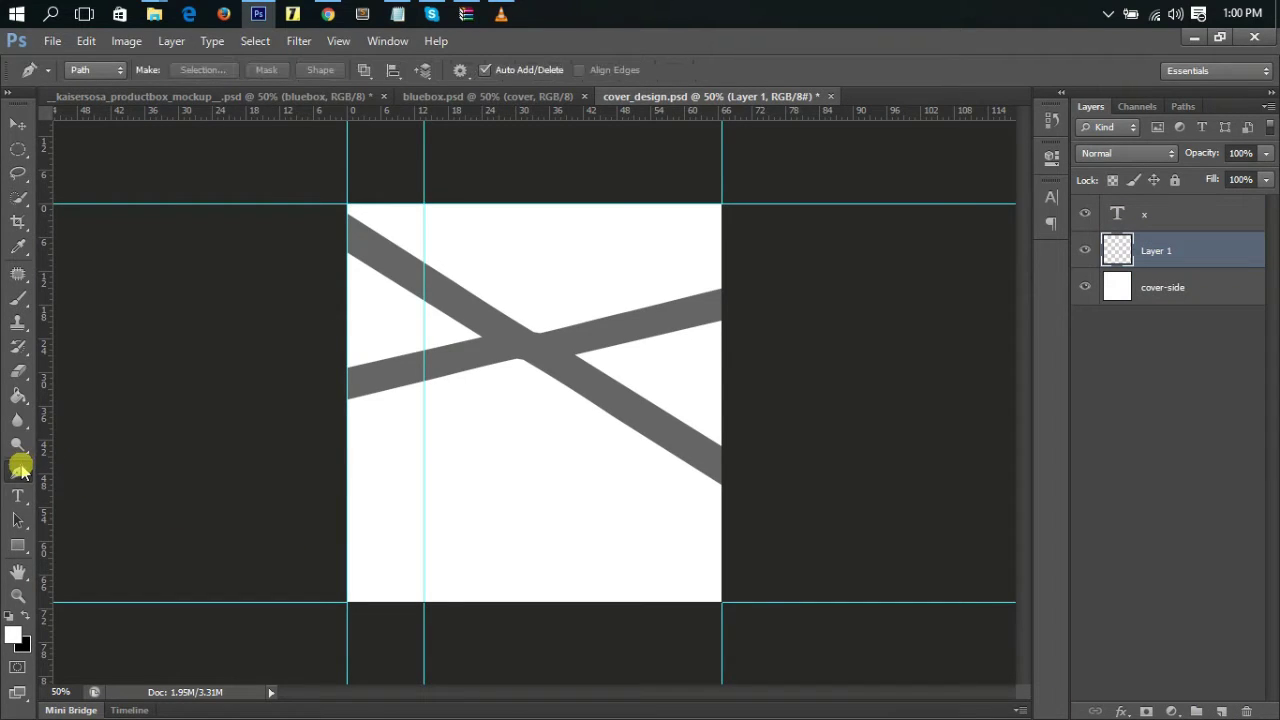
Trace a closed path over the area above the grey bands and make it a selection with 0 feather.
{"action": "left_click", "coordinate": [338, 223]}
{"action": "left_click", "coordinate": [530, 346]}
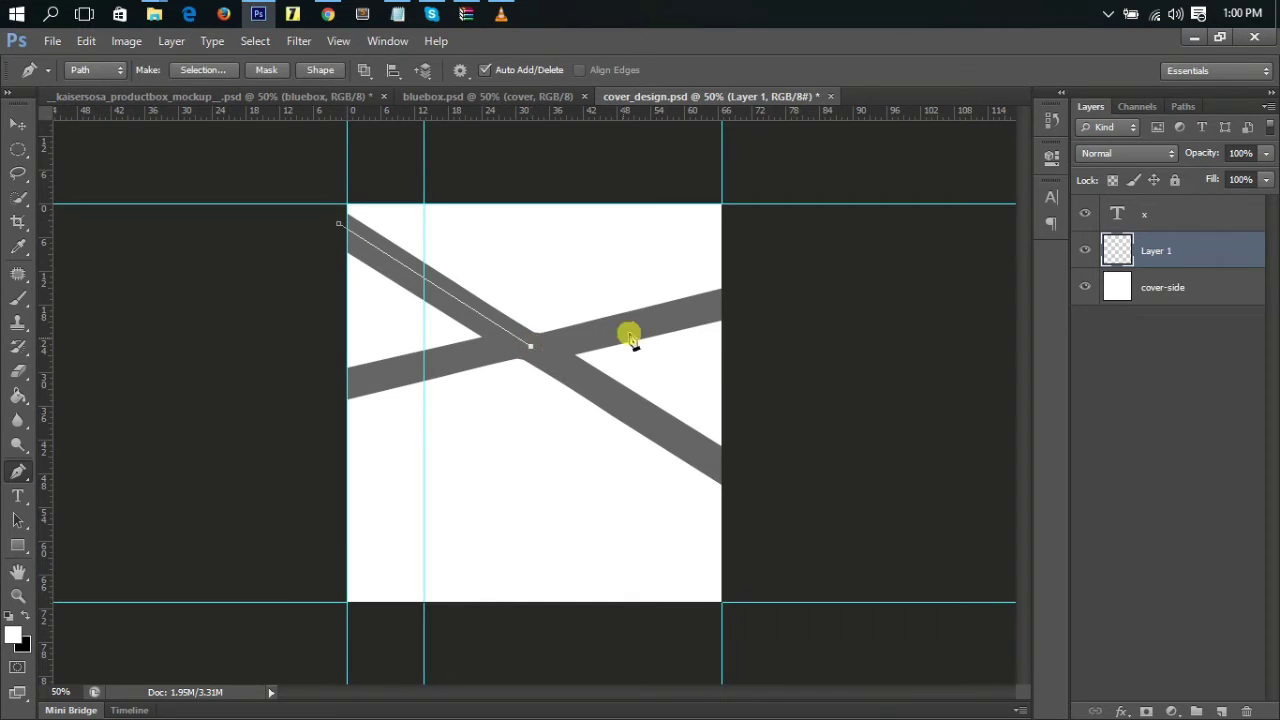
{"action": "left_click", "coordinate": [738, 178]}
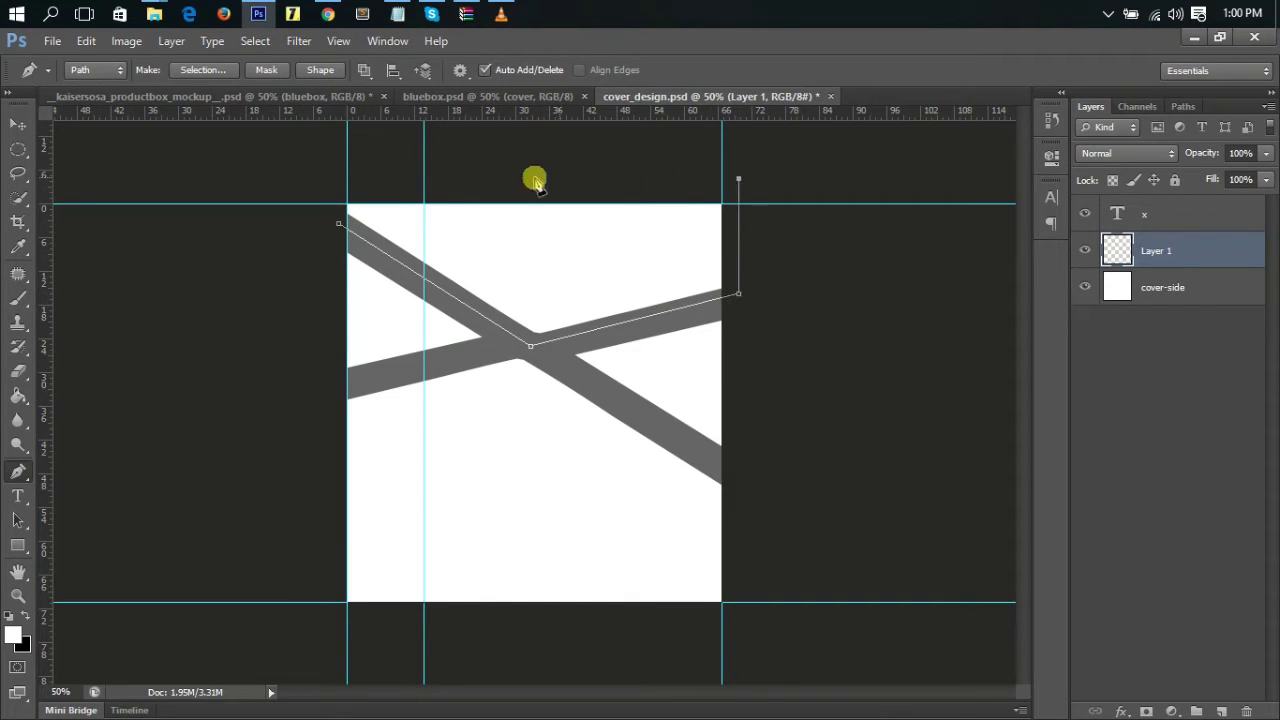
{"action": "left_click", "coordinate": [328, 178]}
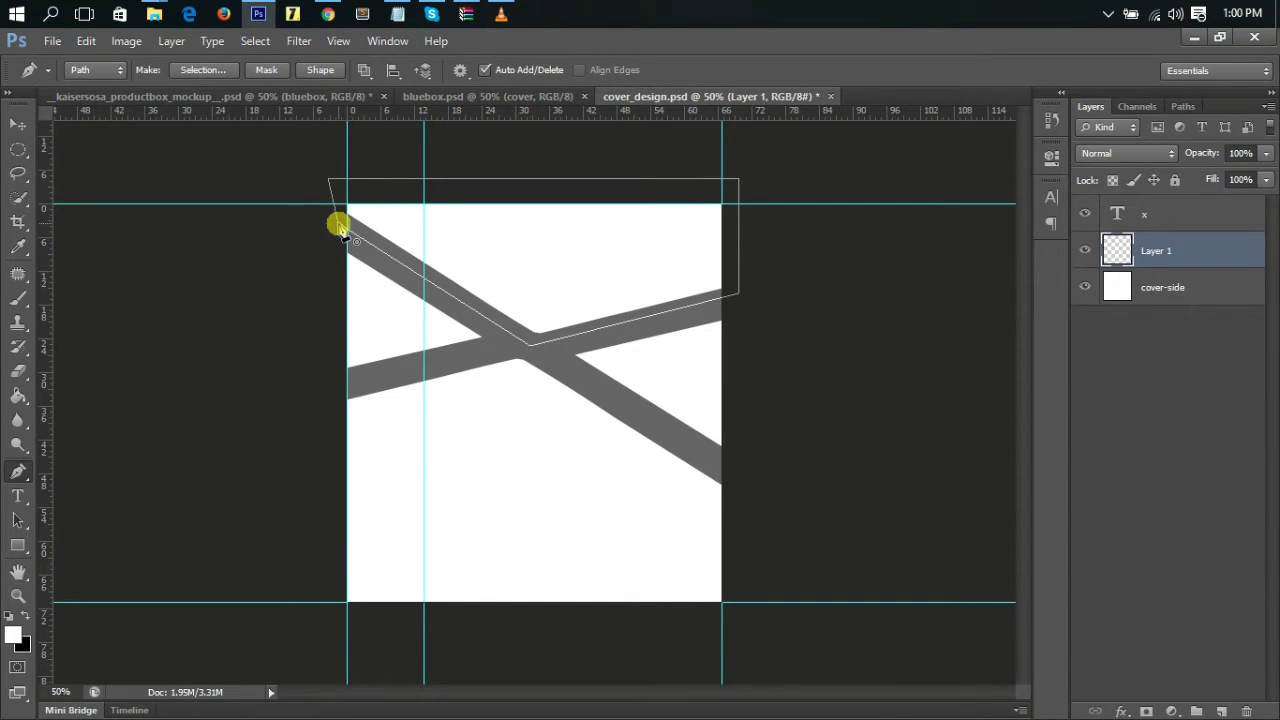
{"action": "left_click", "coordinate": [340, 227]}
{"action": "left_click", "coordinate": [203, 70]}
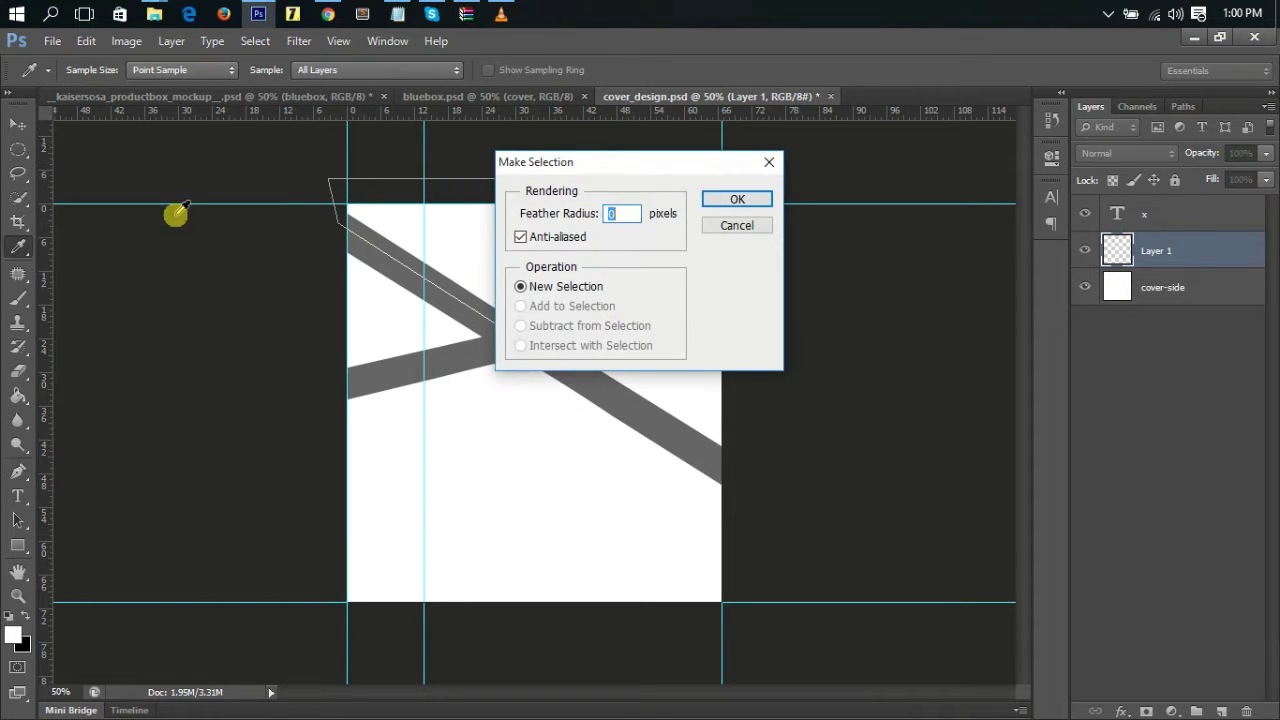
{"action": "left_click", "coordinate": [737, 199]}
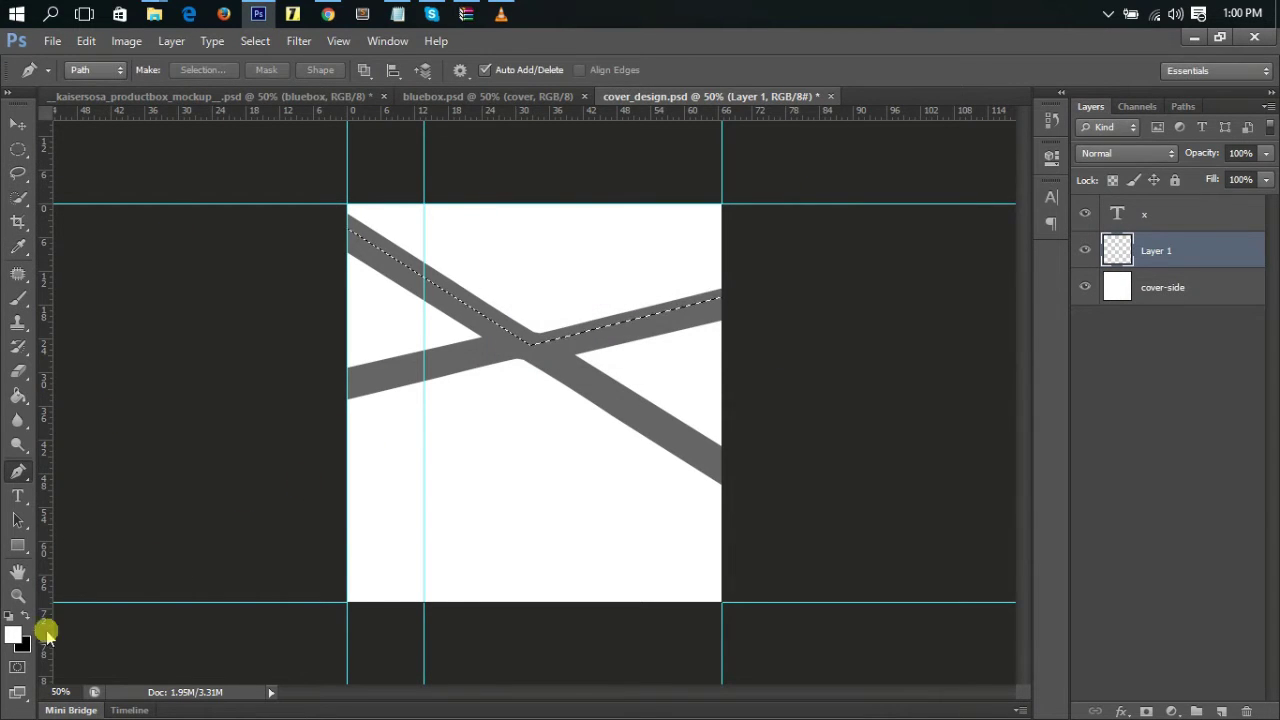
Set the foreground colour to bright yellow #f8da10.
{"action": "left_click", "coordinate": [14, 635]}
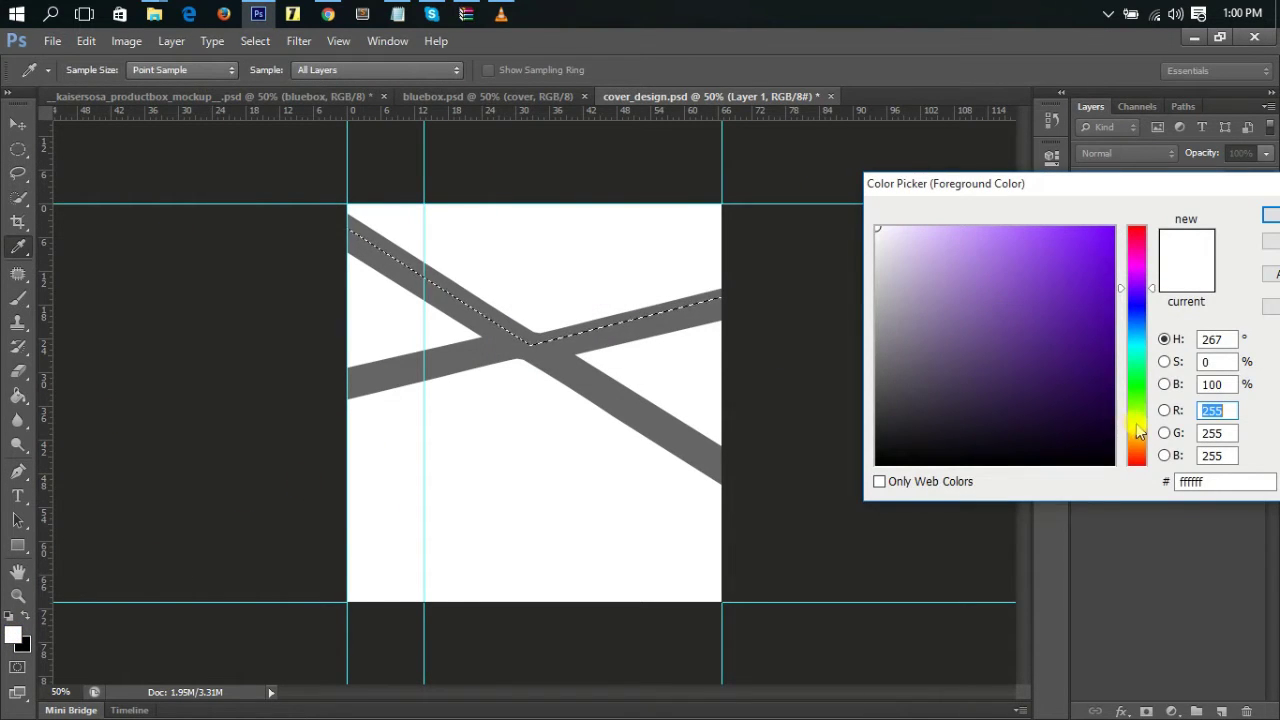
{"action": "left_click", "coordinate": [1137, 424]}
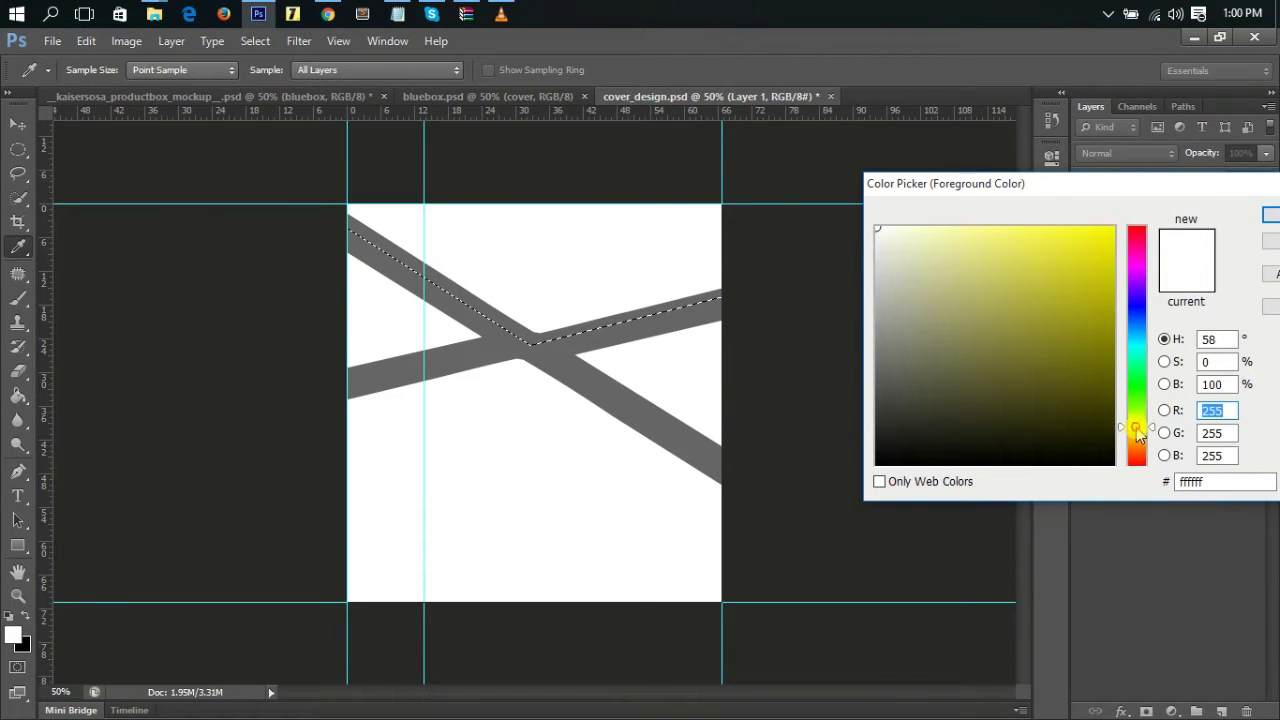
{"action": "left_click_drag", "start_coordinate": [1103, 260], "coordinate": [1109, 235]}
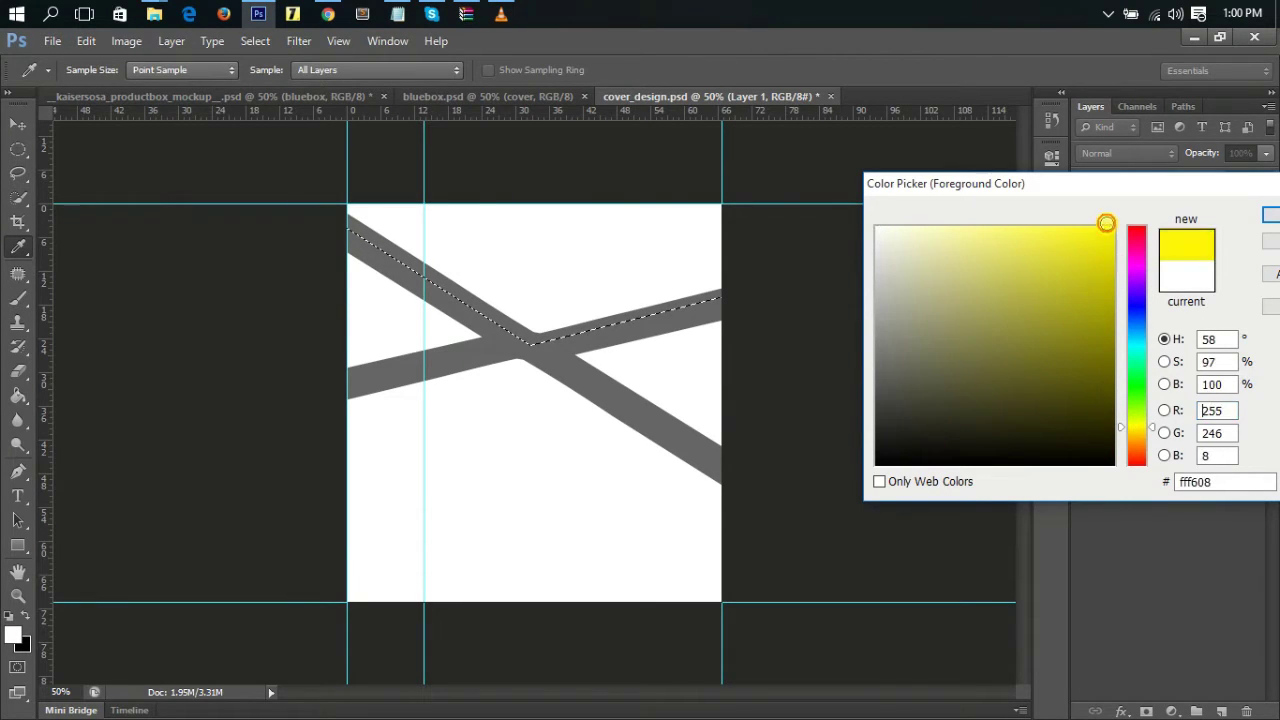
{"action": "left_click_drag", "start_coordinate": [1137, 428], "coordinate": [1136, 430]}
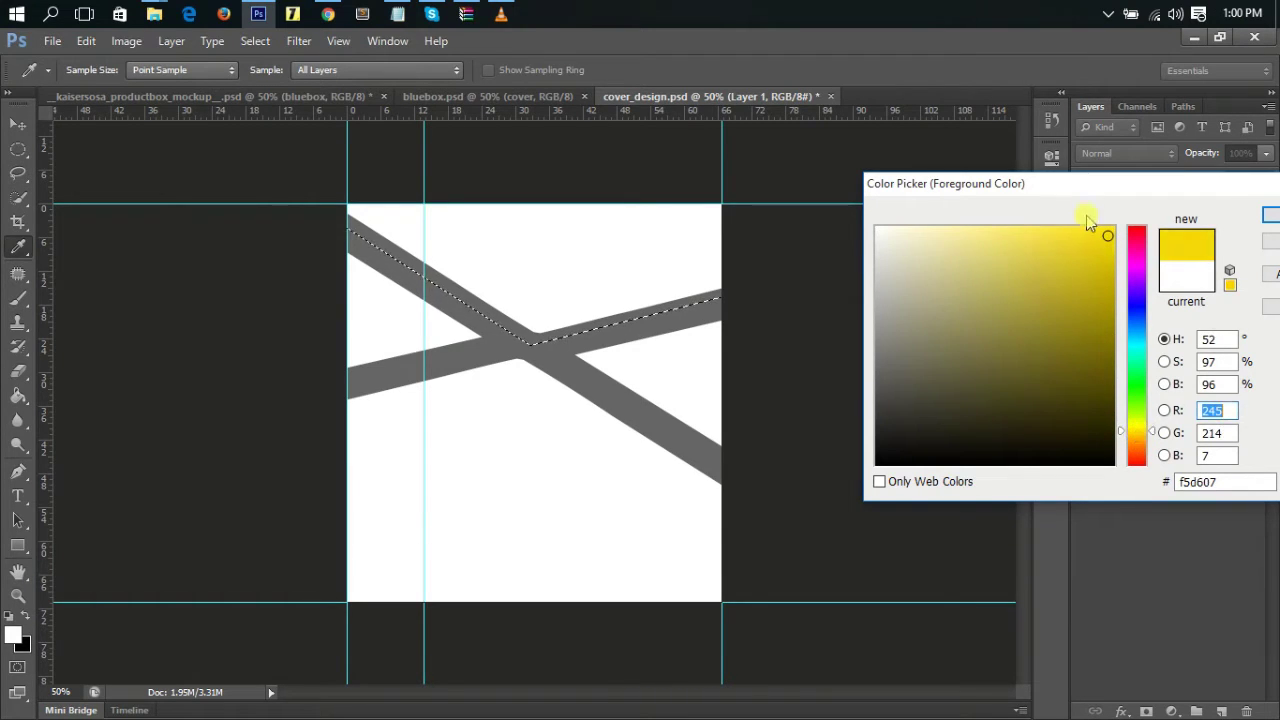
{"action": "left_click_drag", "start_coordinate": [1094, 234], "coordinate": [1099, 233]}
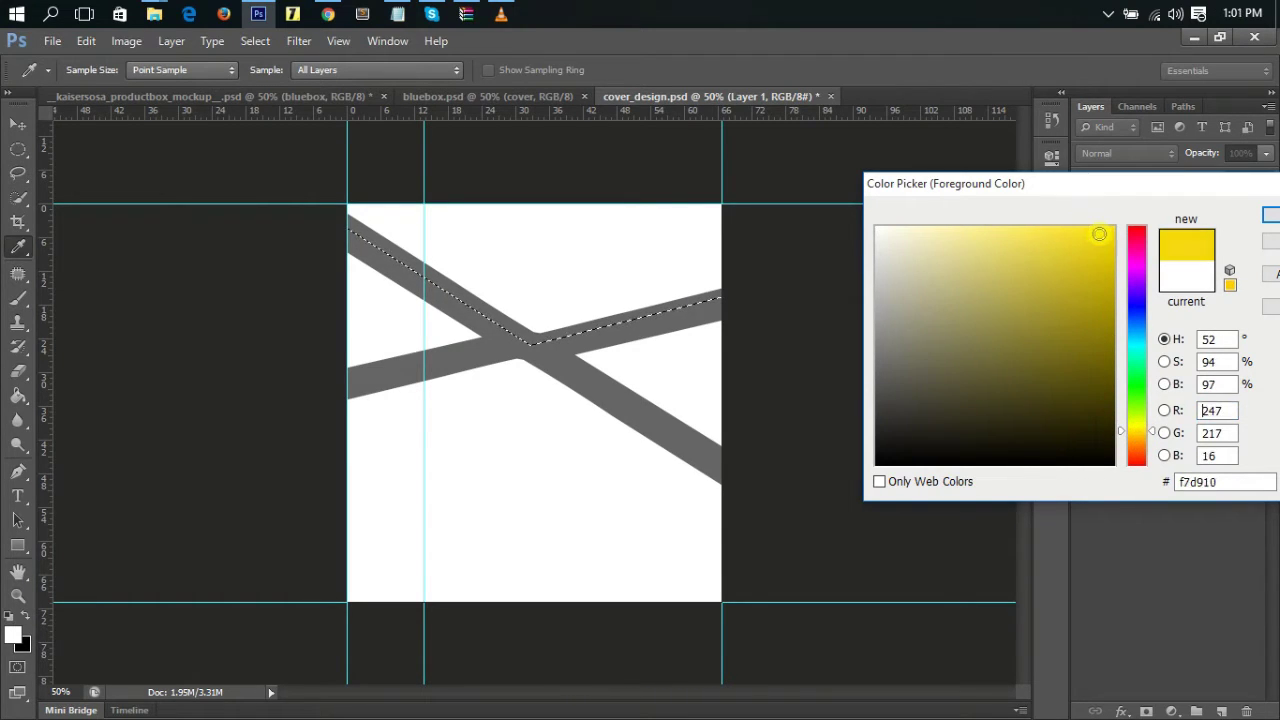
{"action": "left_click", "coordinate": [1210, 482]}
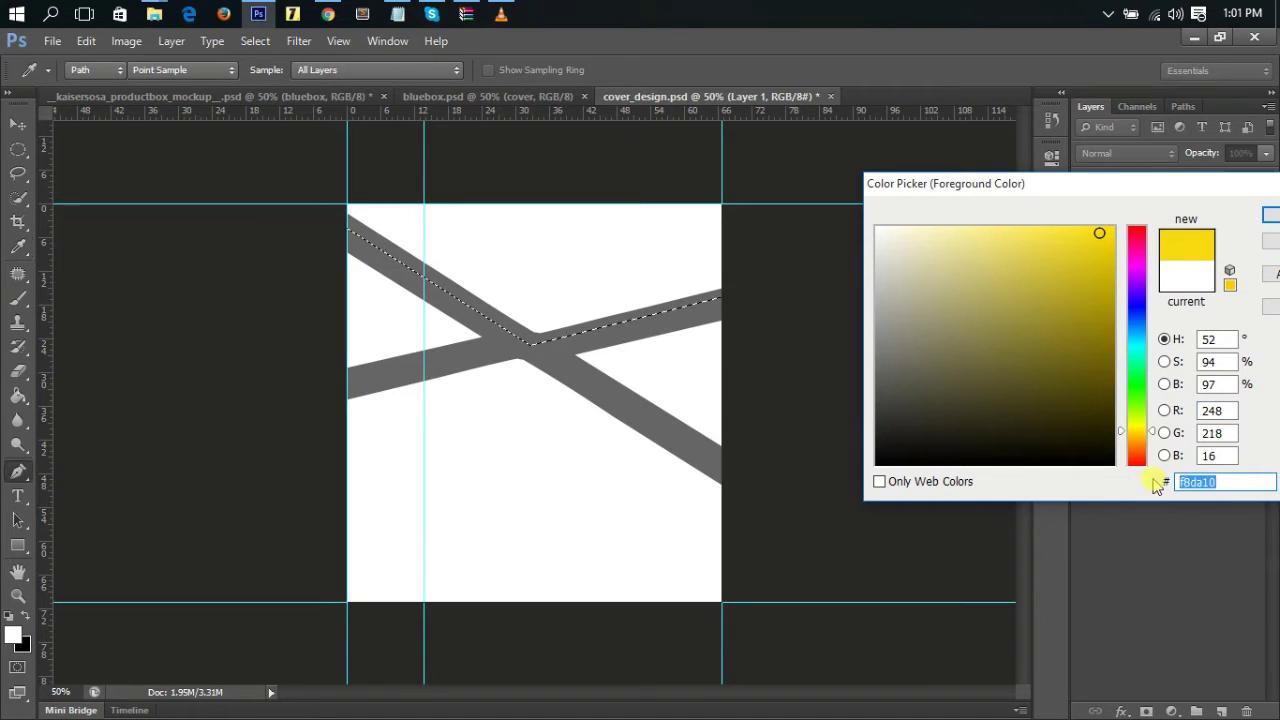
{"action": "key", "text": "Return"}
Fill the selected top area with yellow on Layer 1 and deselect.
{"action": "key", "text": "p"}
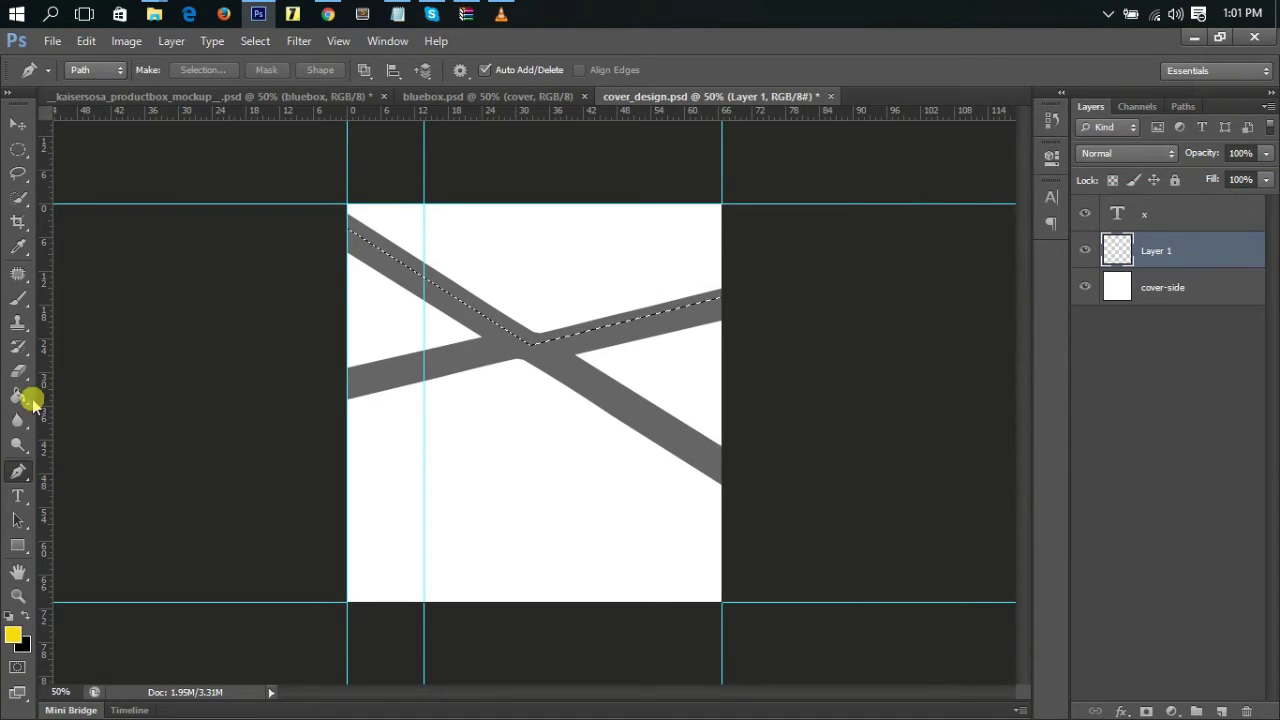
{"action": "left_click", "coordinate": [19, 396]}
{"action": "left_click", "coordinate": [580, 274]}
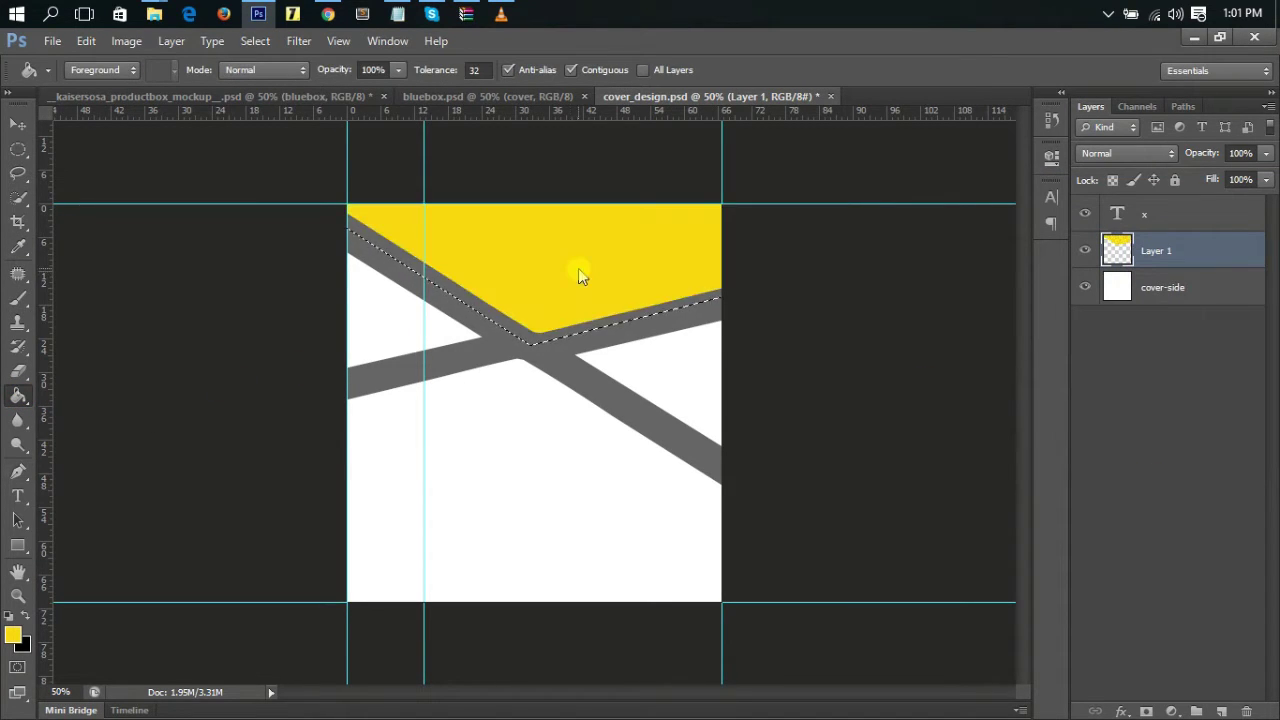
{"action": "key", "text": "ctrl+d"}
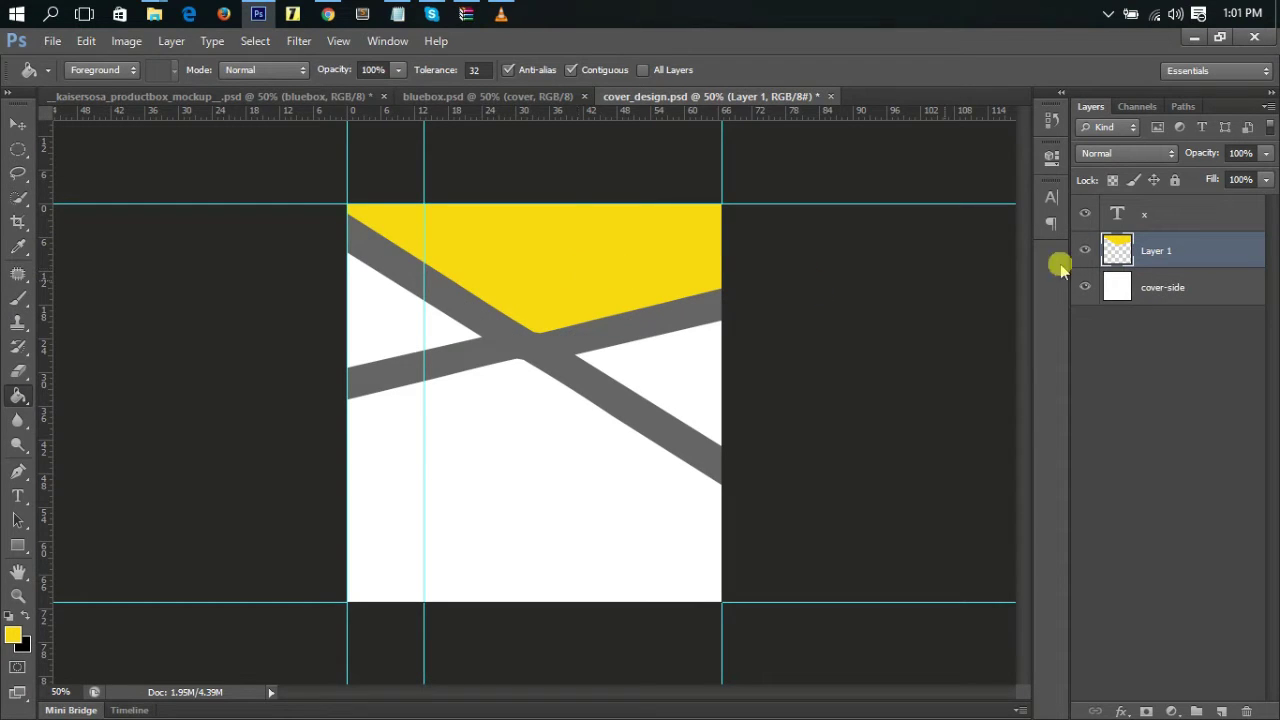
Recolour the x text layer to dark charcoal #2a282e.
{"action": "left_click", "coordinate": [1147, 219]}
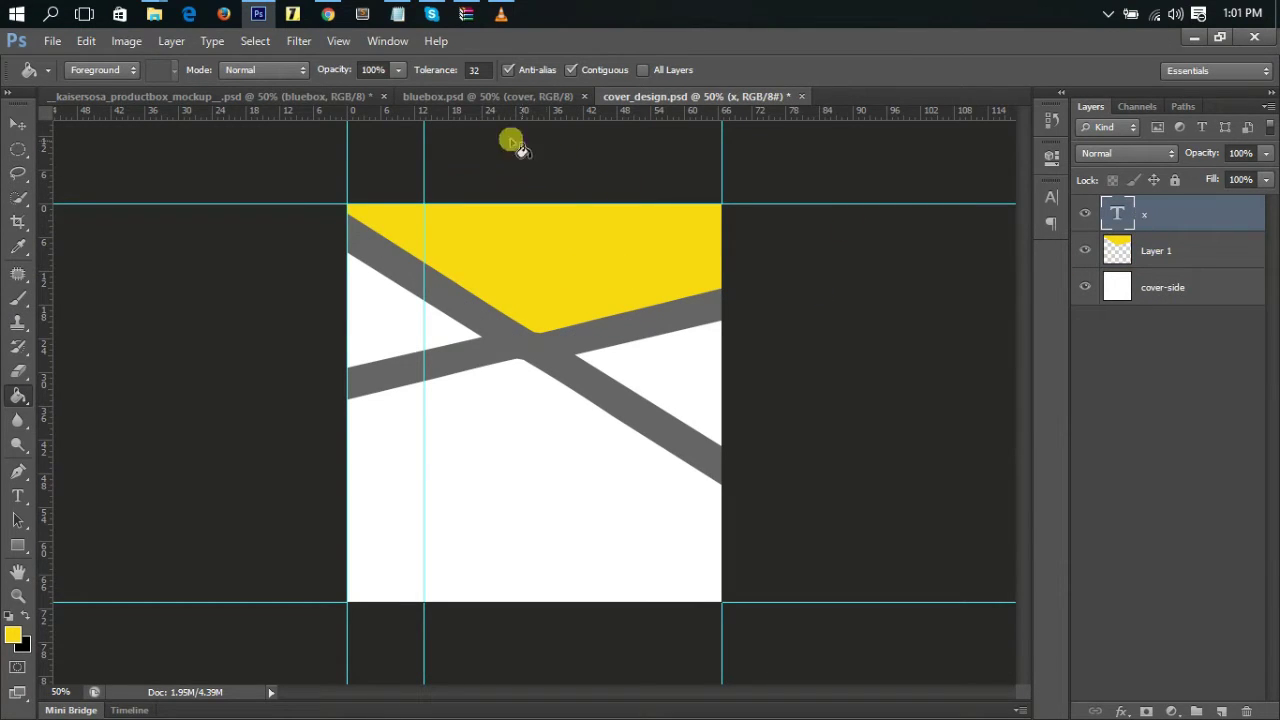
{"action": "left_click", "coordinate": [18, 496]}
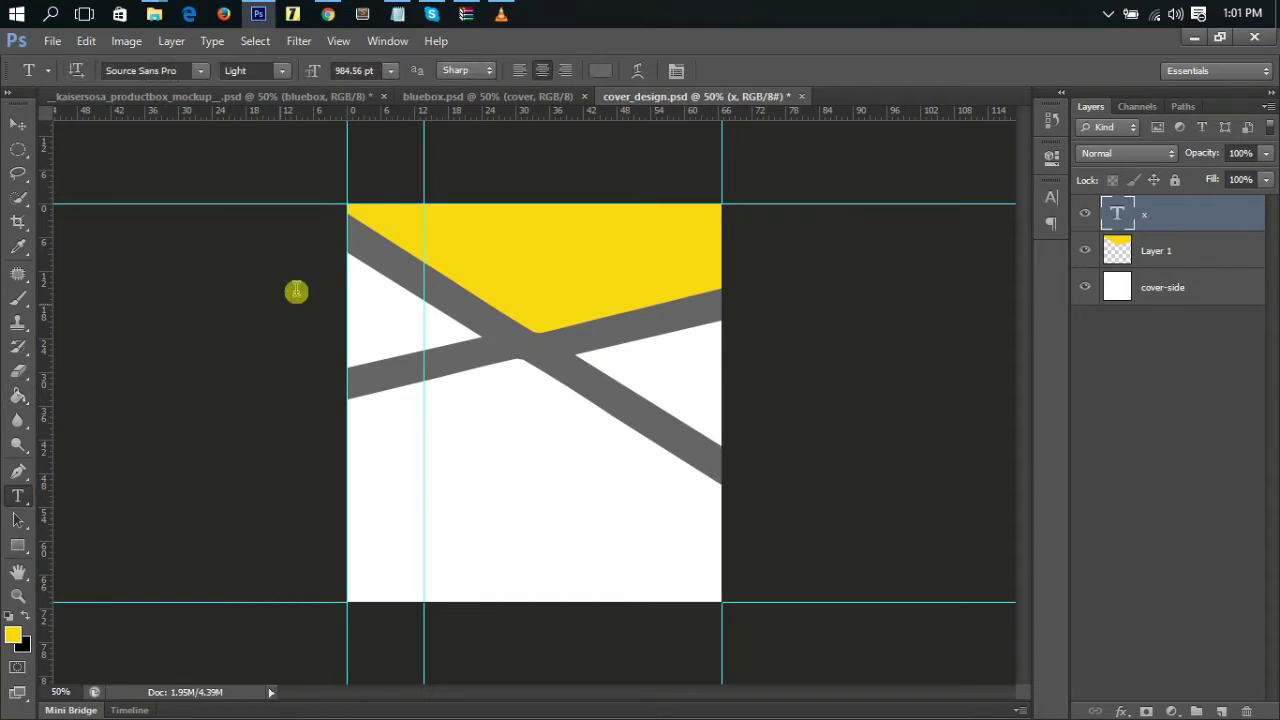
{"action": "left_click", "coordinate": [601, 71]}
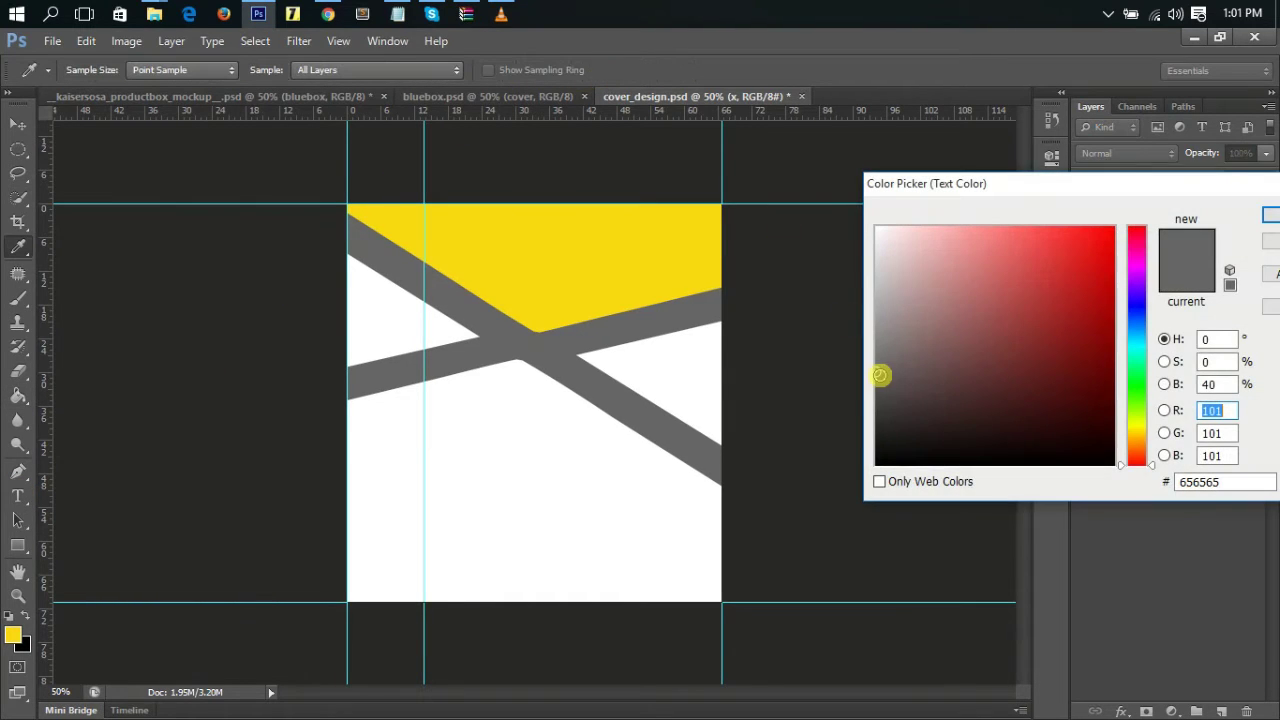
{"action": "left_click", "coordinate": [1138, 291]}
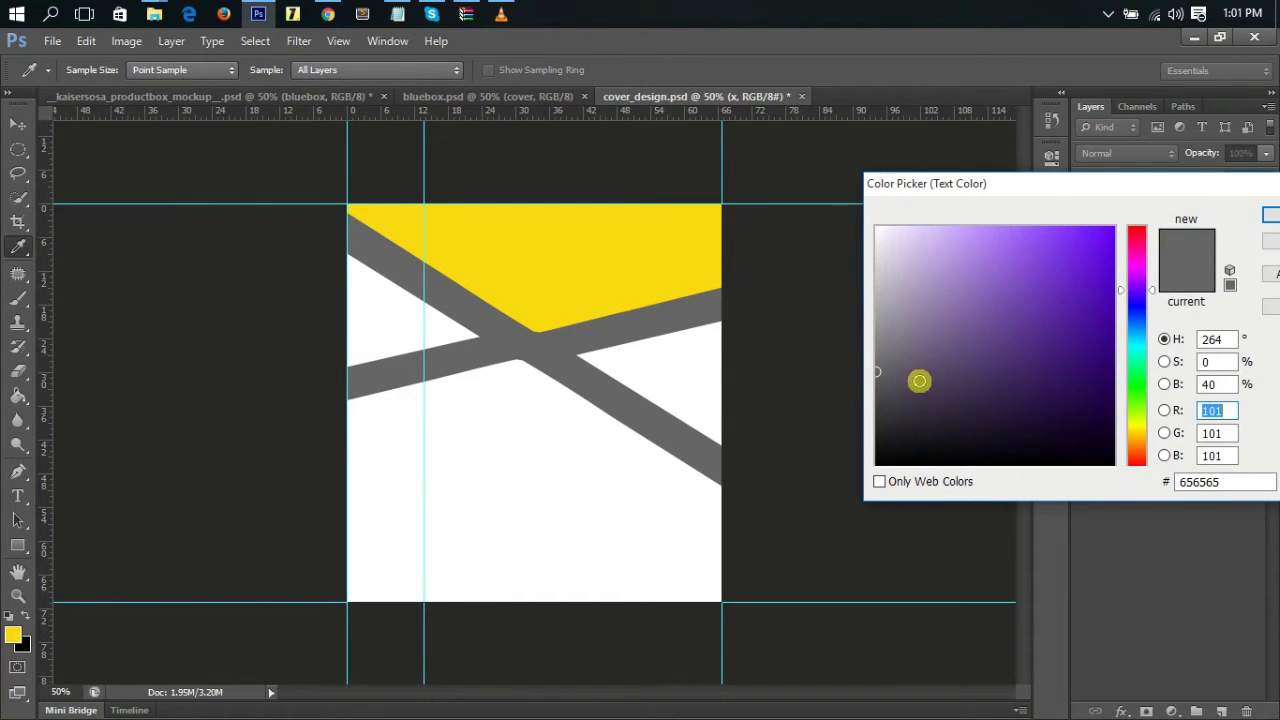
{"action": "left_click", "coordinate": [902, 420]}
{"action": "left_click_drag", "start_coordinate": [906, 421], "coordinate": [906, 420]}
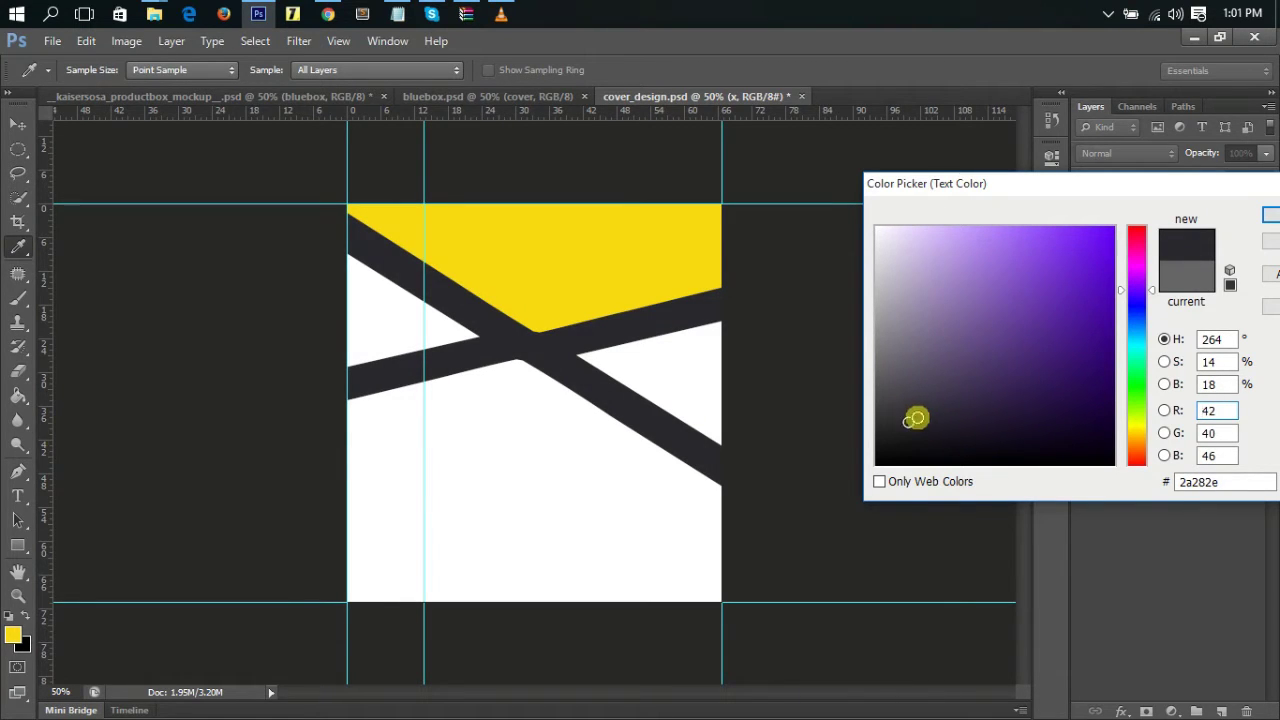
{"action": "left_click", "coordinate": [1272, 218]}
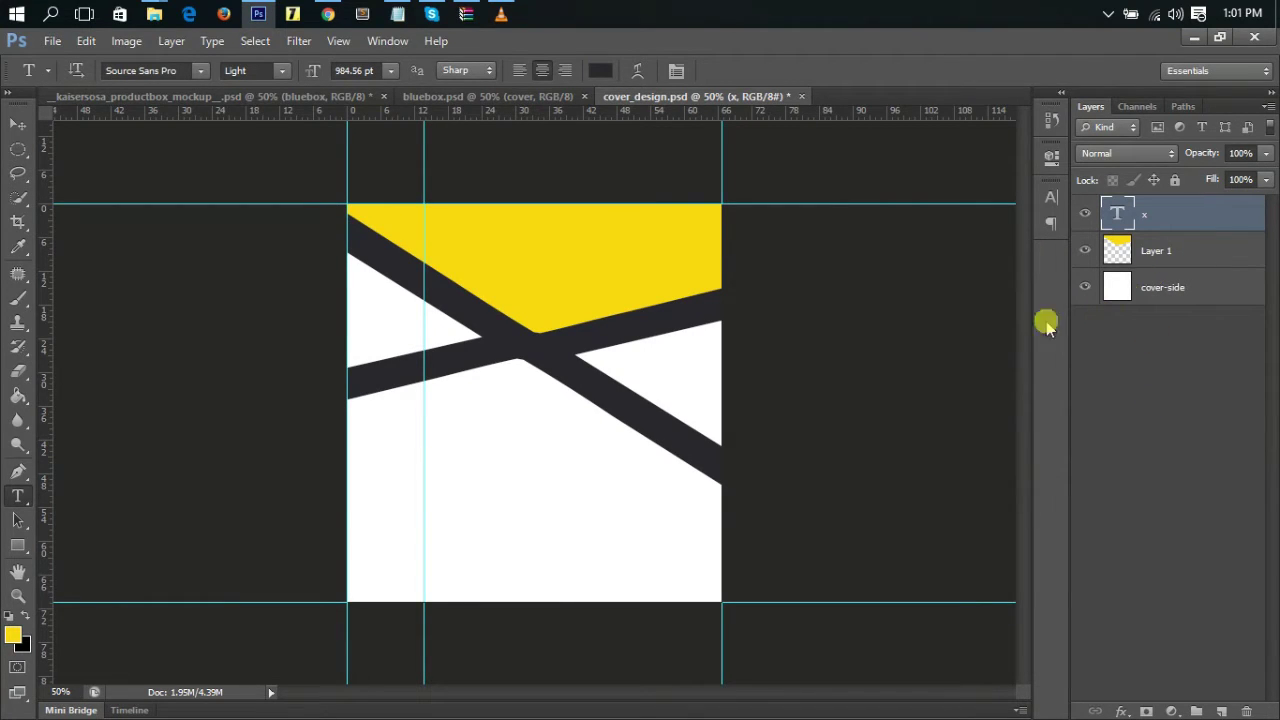
Copy the coffee-meeting photo from Chrome and return to Photoshop.
{"action": "left_click", "coordinate": [330, 15]}
{"action": "right_click", "coordinate": [271, 214]}
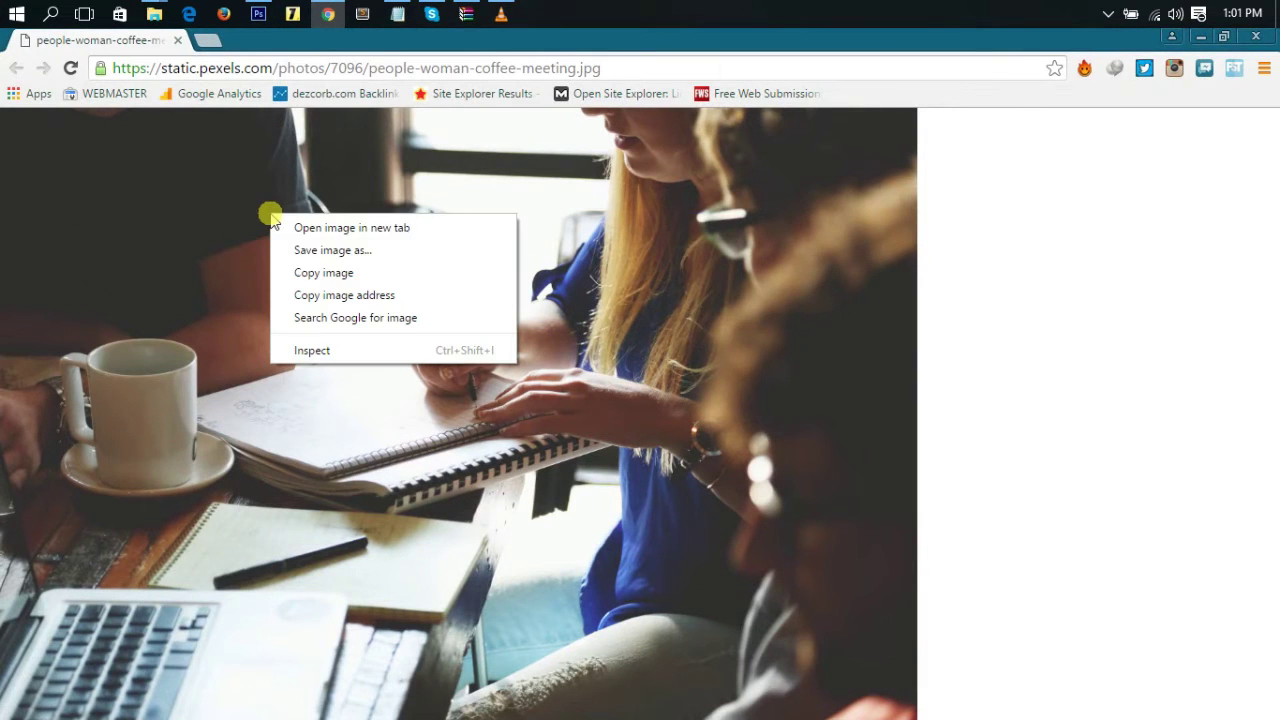
{"action": "left_click", "coordinate": [314, 272]}
{"action": "left_click", "coordinate": [258, 14]}
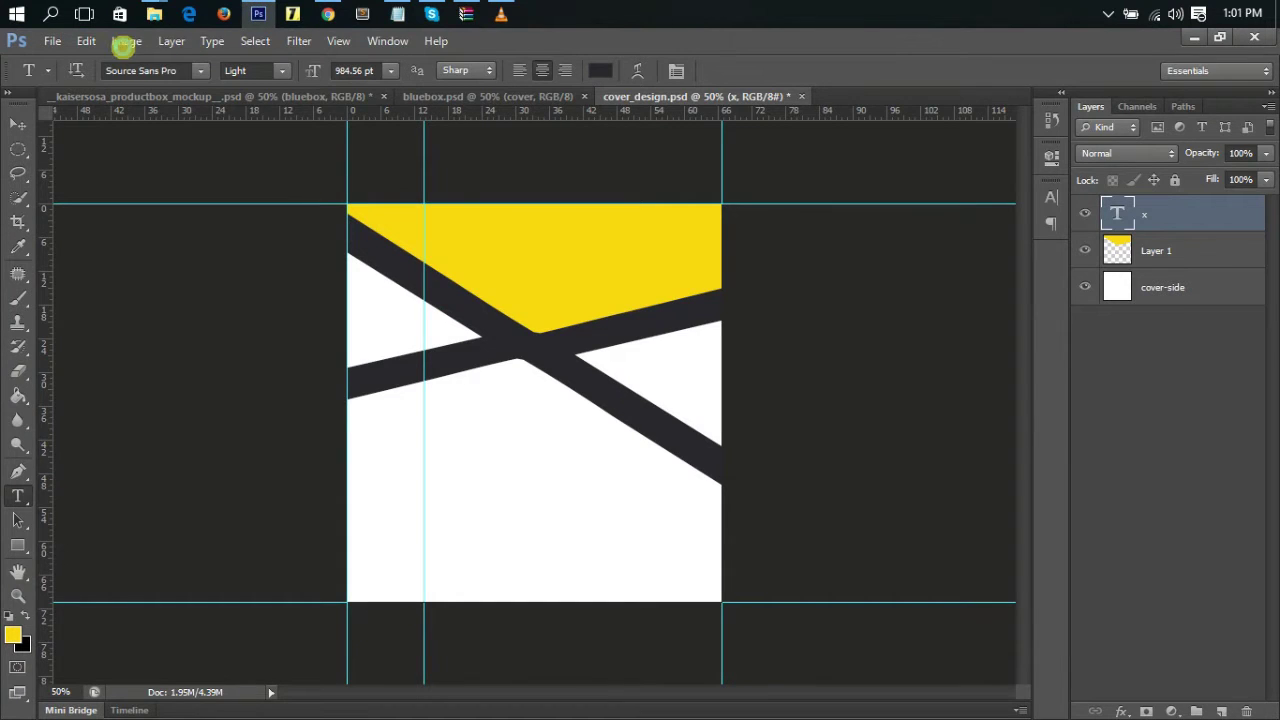
Paste the copied coffee-meeting photo as a new Layer 2.
{"action": "left_click", "coordinate": [86, 41]}
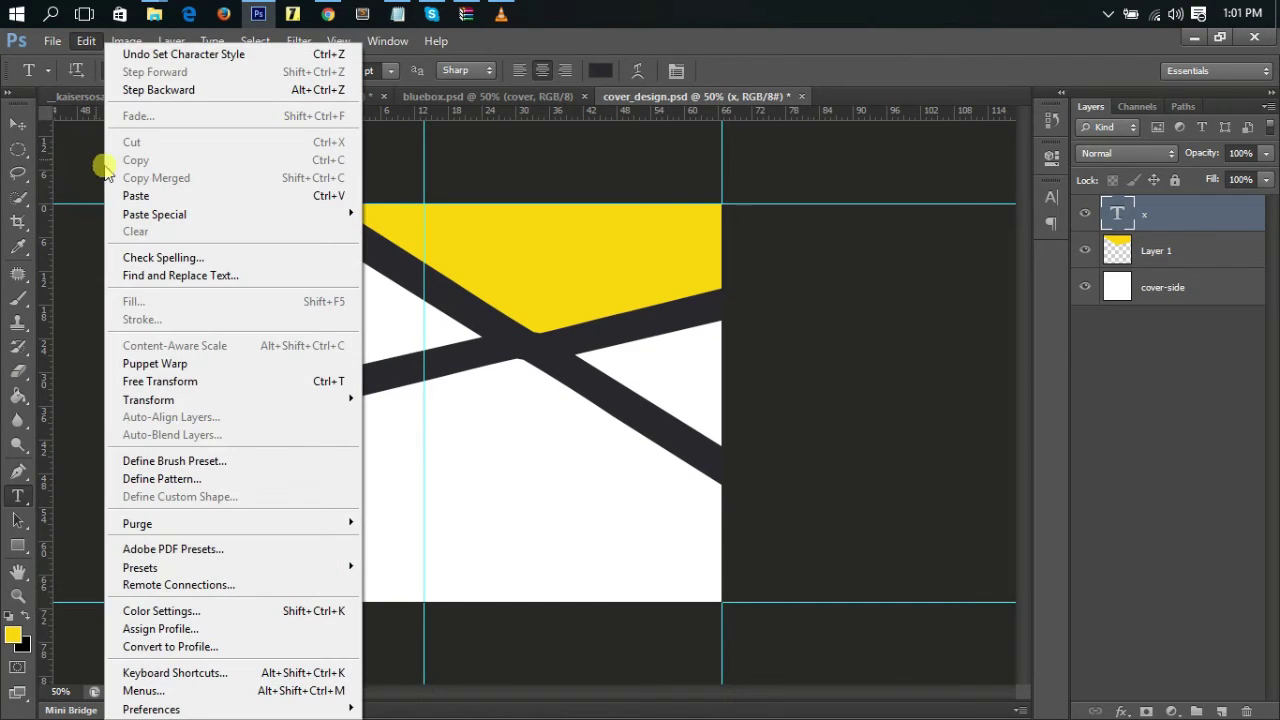
{"action": "left_click", "coordinate": [128, 192]}
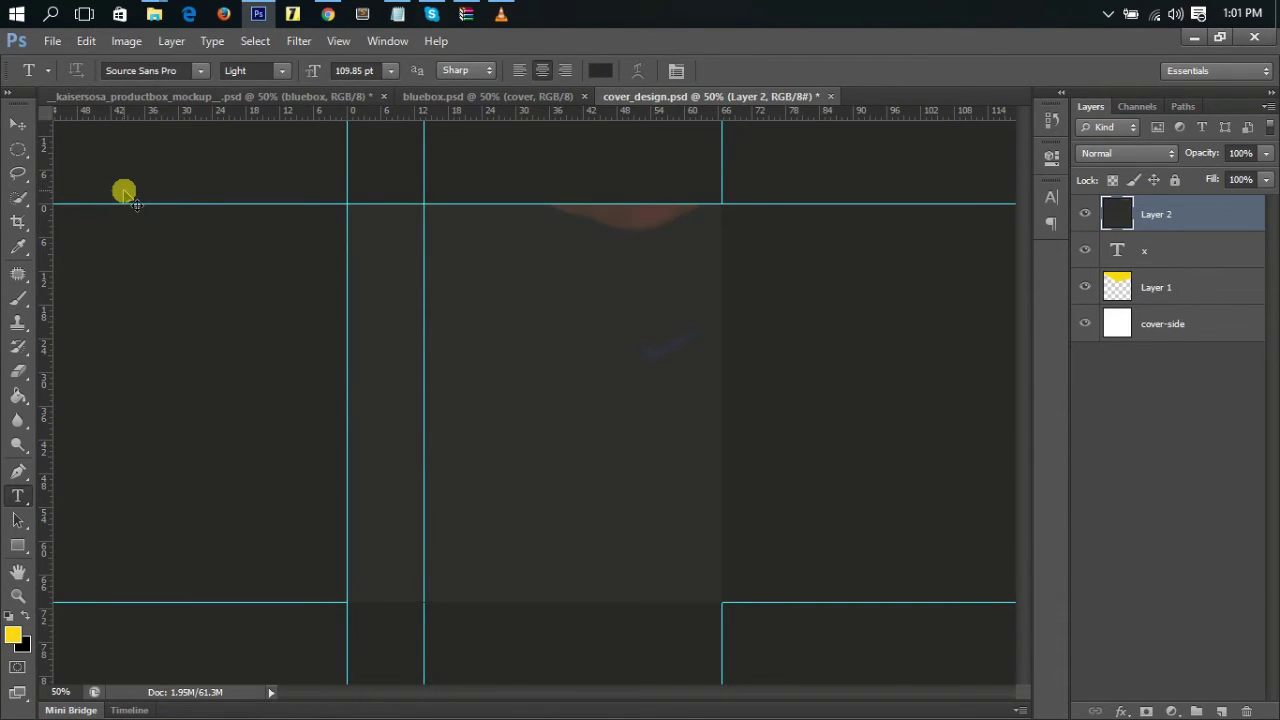
{"action": "key", "text": "ctrl+minus"}
{"action": "key", "text": "ctrl+minus"}
{"action": "key", "text": "ctrl+minus"}
{"action": "key", "text": "ctrl+minus"}
Scale the photo to 22.31% and place it in the cover's upper guided area.
{"action": "key", "text": "ctrl+t"}
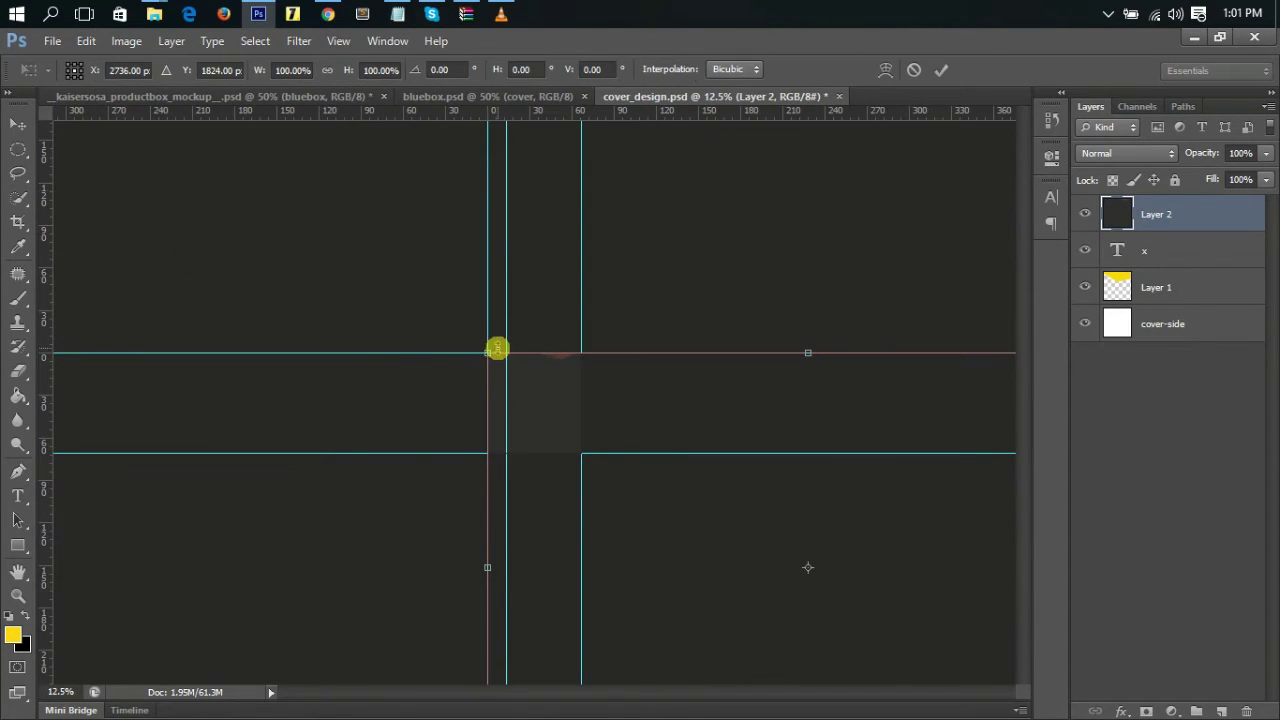
{"action": "mouse_move", "coordinate": [480, 352]}
{"action": "left_mouse_down"}
{"action": "mouse_move", "coordinate": [745, 512]}
{"action": "mouse_move", "coordinate": [507, 373]}
{"action": "mouse_move", "coordinate": [507, 345]}
{"action": "left_mouse_up"}
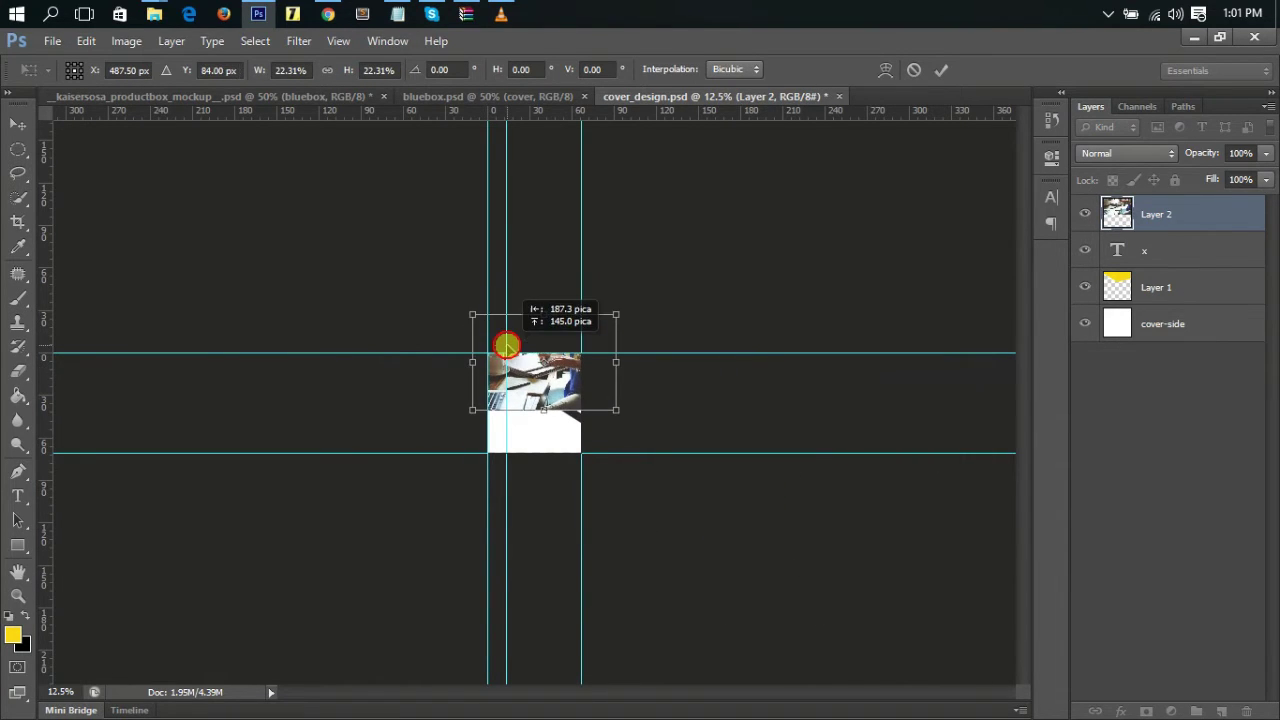
{"action": "left_click_drag", "start_coordinate": [679, 369], "coordinate": [678, 377]}
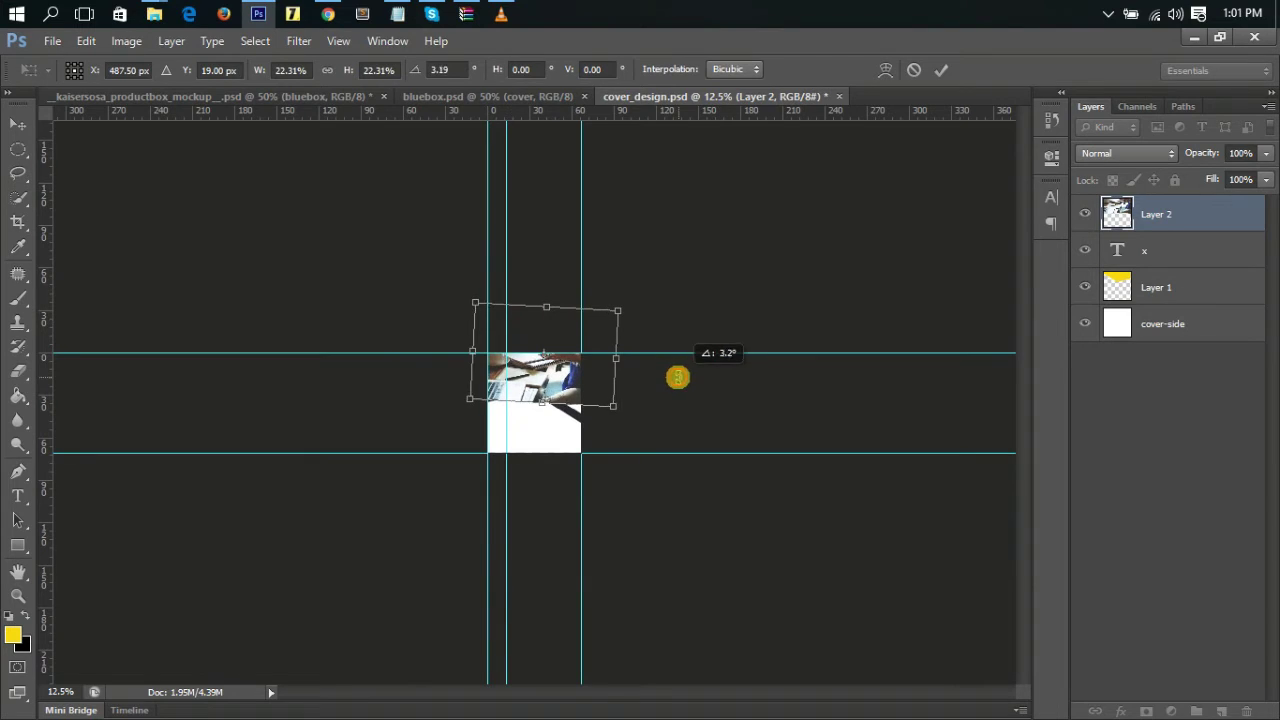
{"action": "left_click_drag", "start_coordinate": [572, 380], "coordinate": [580, 403]}
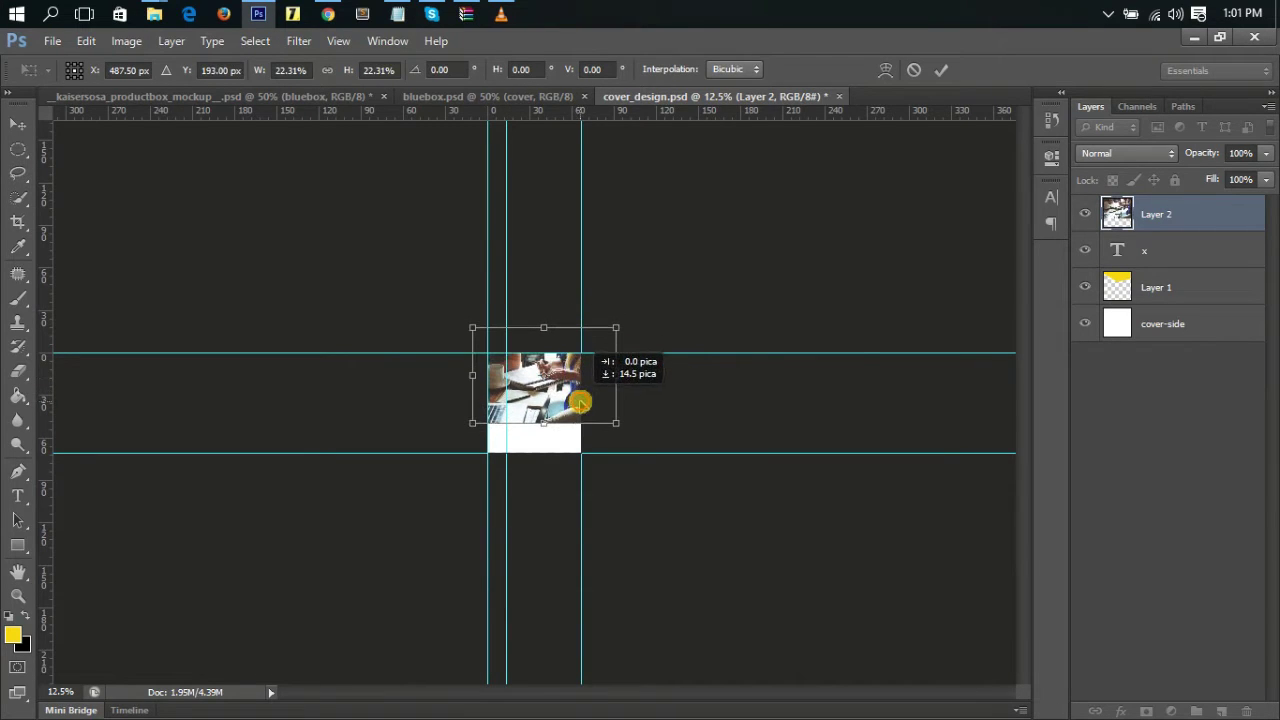
{"action": "key", "text": "t"}
{"action": "left_click", "coordinate": [746, 243]}
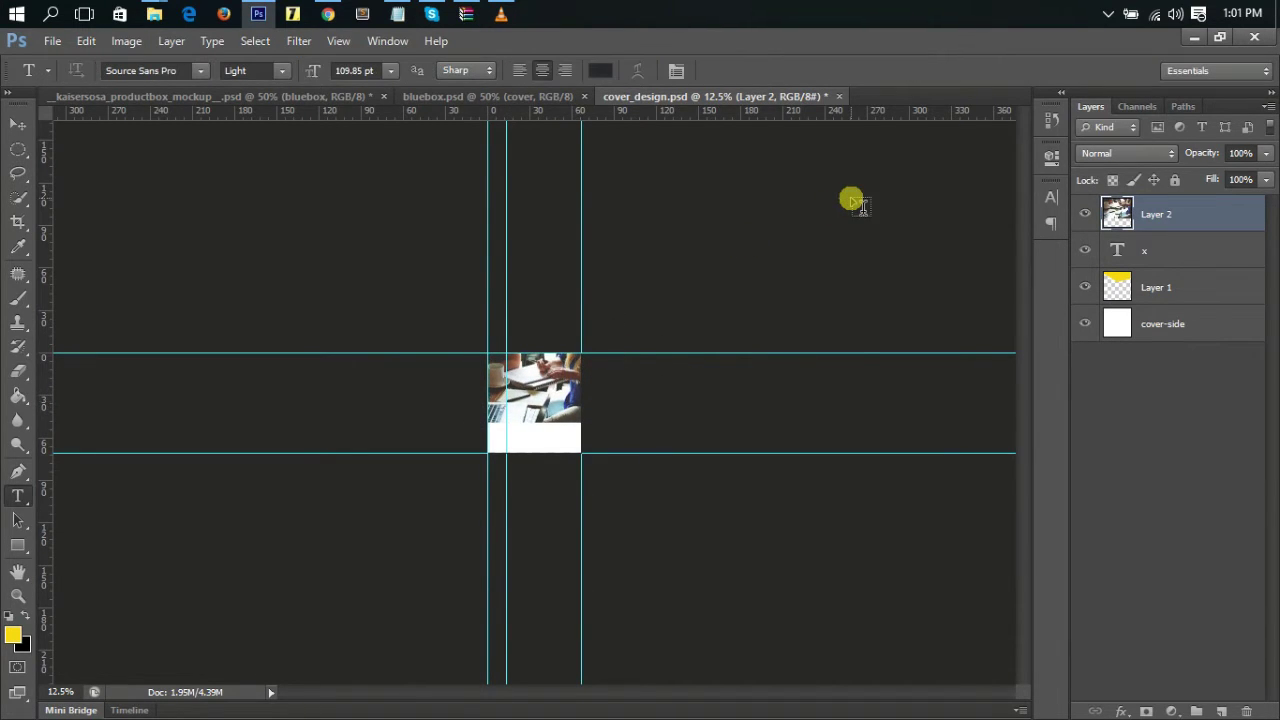
Set Layer 2's opacity to 70% so the yellow and dark bands show through.
{"action": "key", "text": "ctrl+plus"}
{"action": "key", "text": "ctrl+plus"}
{"action": "key", "text": "ctrl+plus"}
{"action": "key", "text": "ctrl+plus"}
{"action": "key", "text": "ctrl+plus"}
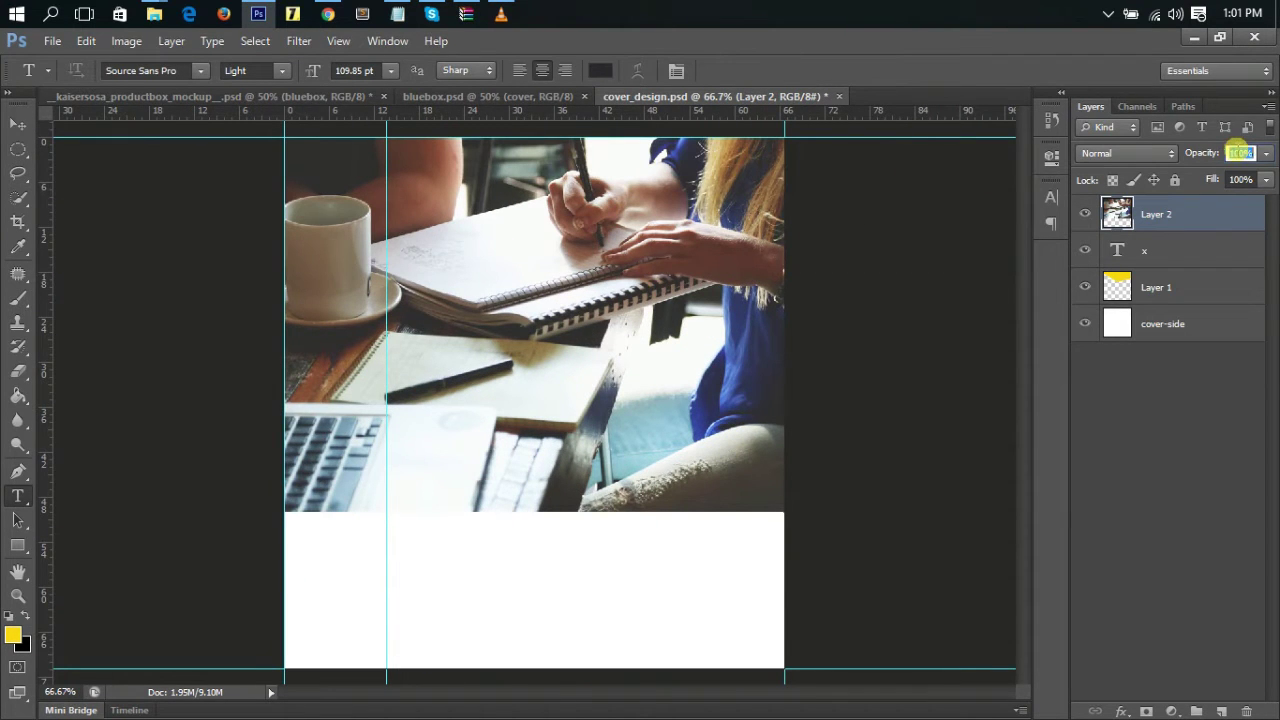
{"action": "type", "text": "70"}
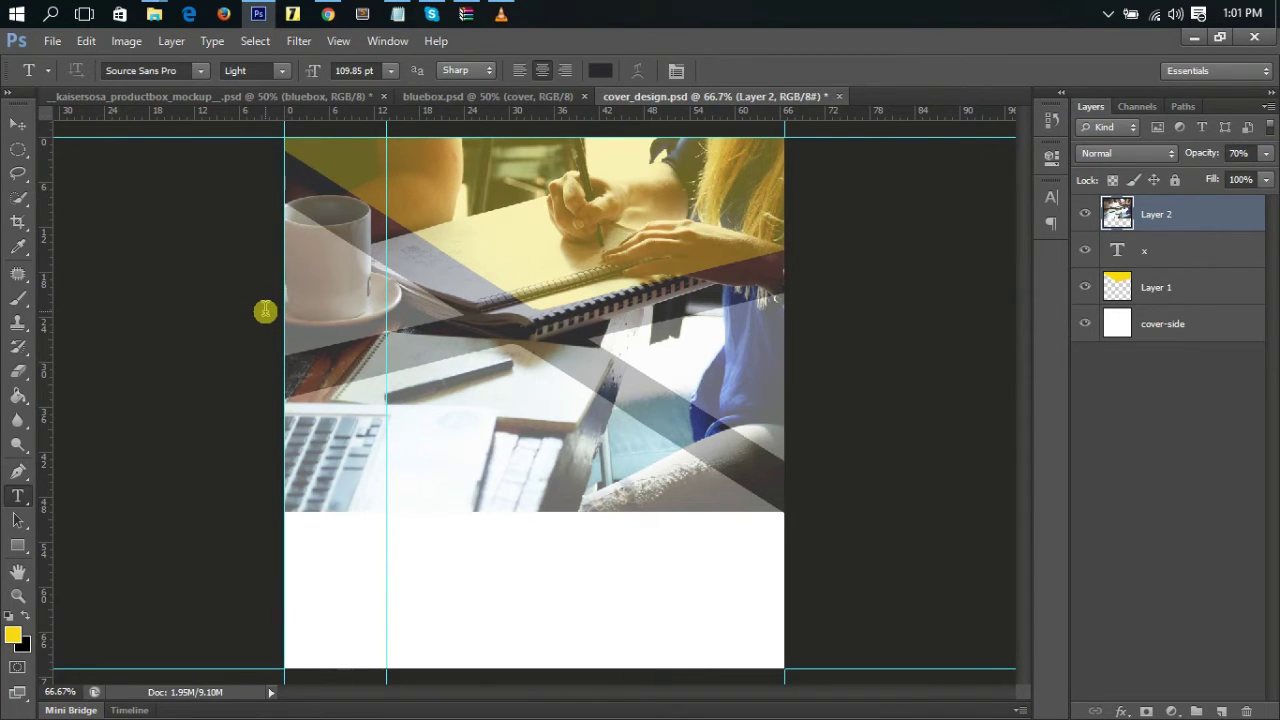
{"action": "type", "text": "100"}
{"action": "key", "text": "Return"}
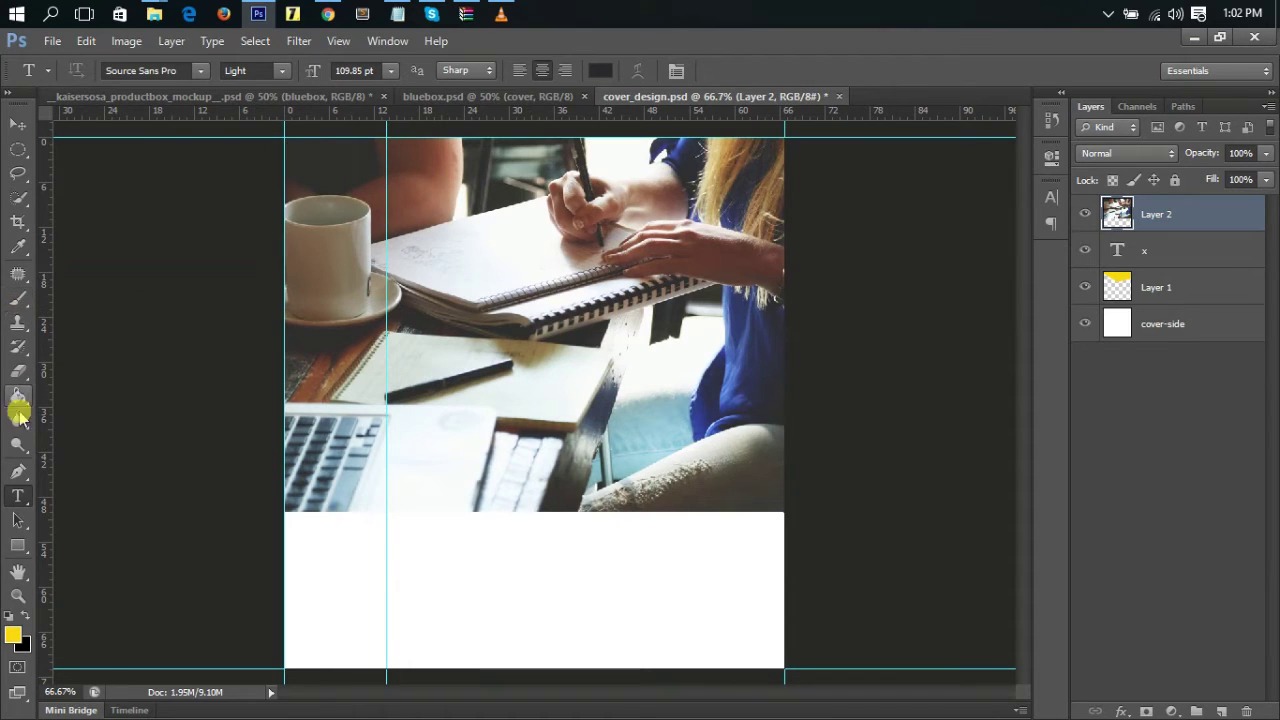
{"action": "left_click", "coordinate": [20, 476]}
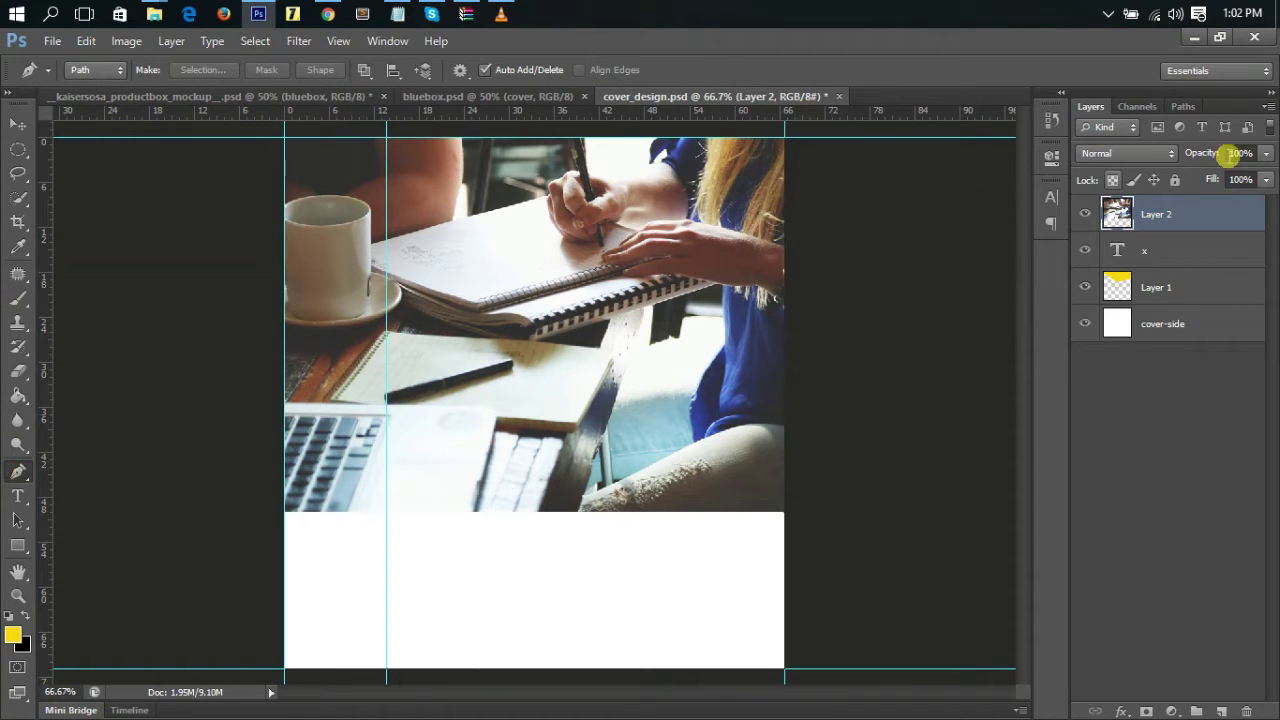
{"action": "type", "text": "70"}
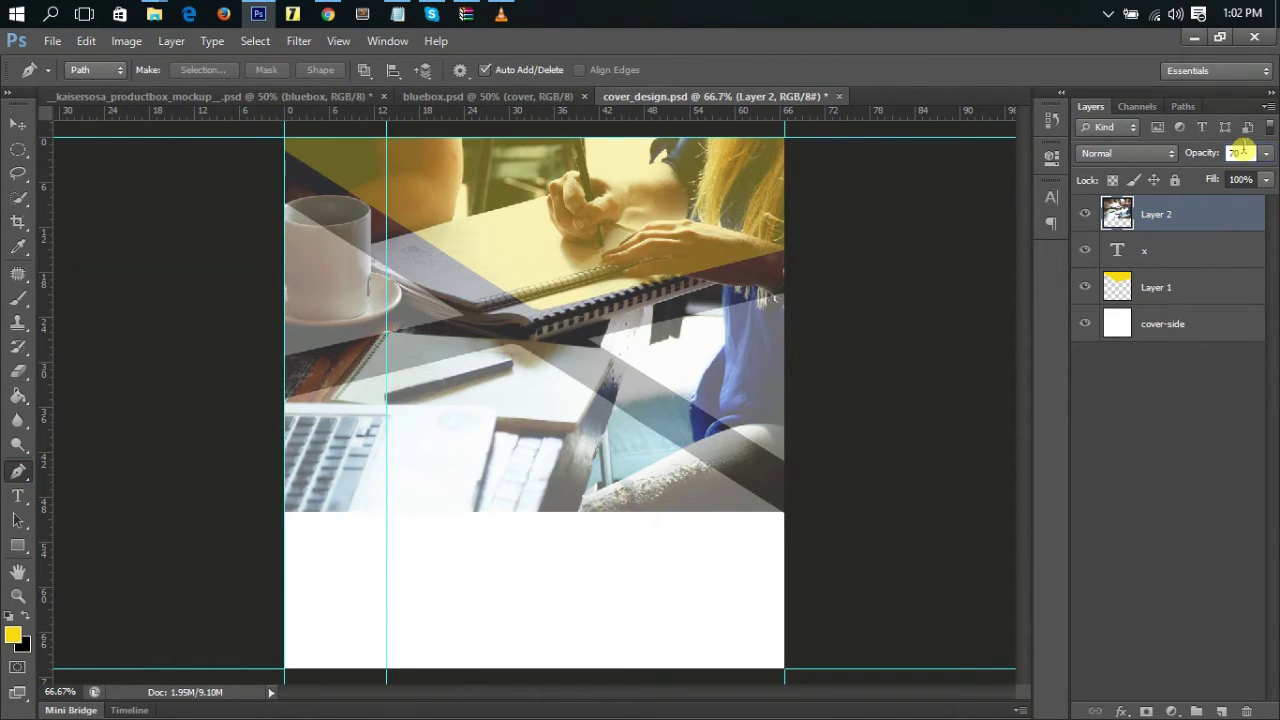
Trace a closed path around the photo's lower part along the dark bands.
{"action": "left_click", "coordinate": [274, 379]}
{"action": "left_click", "coordinate": [527, 325]}
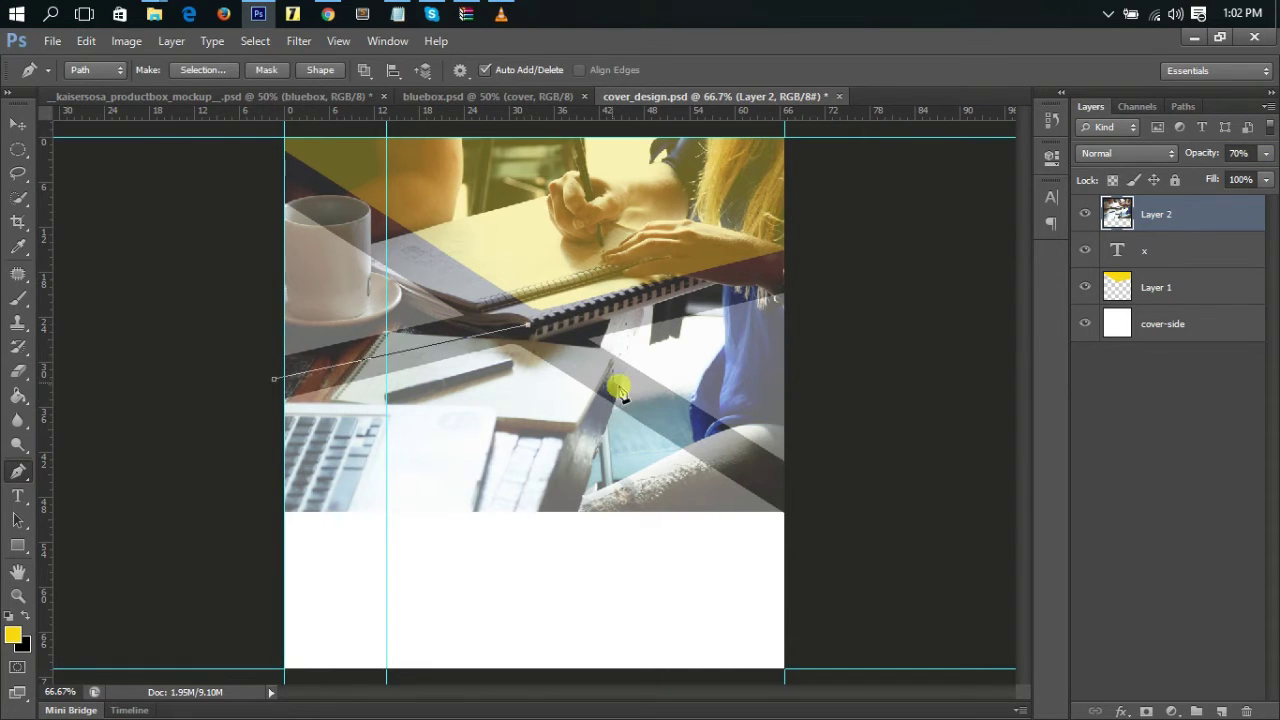
{"action": "left_click", "coordinate": [784, 490]}
{"action": "left_click", "coordinate": [810, 558]}
{"action": "left_click", "coordinate": [578, 548]}
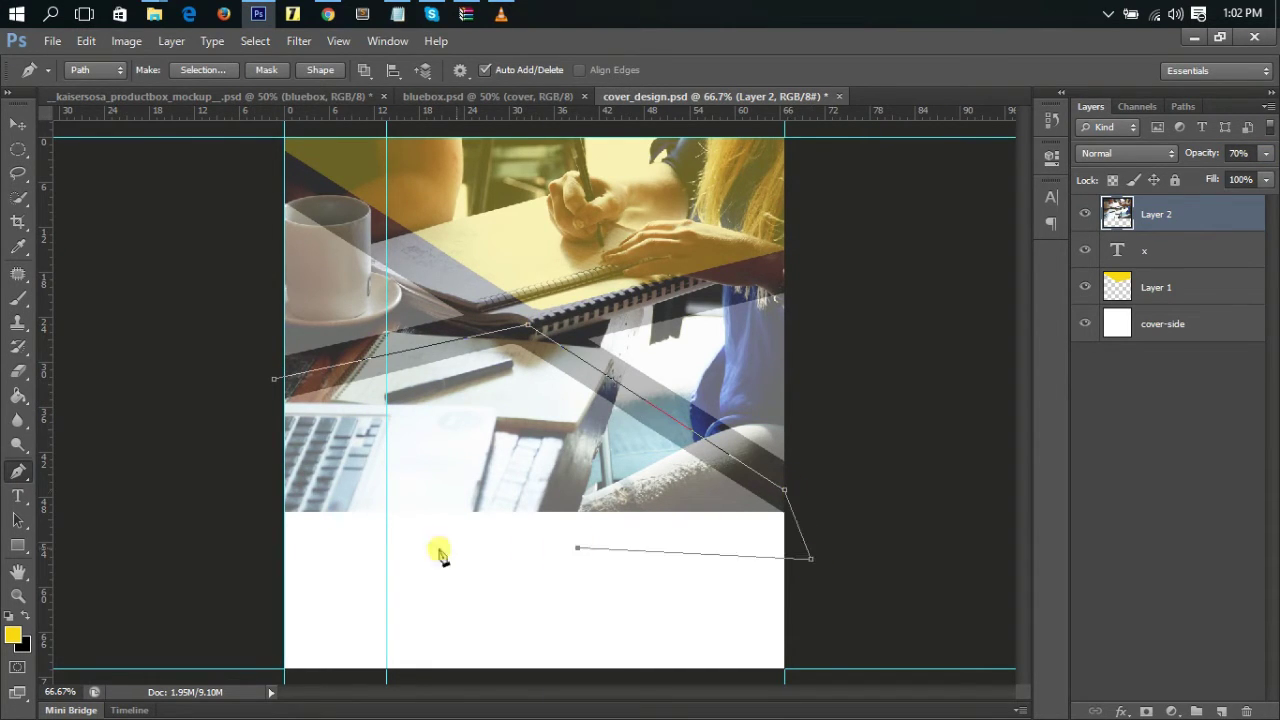
{"action": "left_click", "coordinate": [366, 549]}
{"action": "left_click", "coordinate": [247, 554]}
{"action": "left_click", "coordinate": [205, 477]}
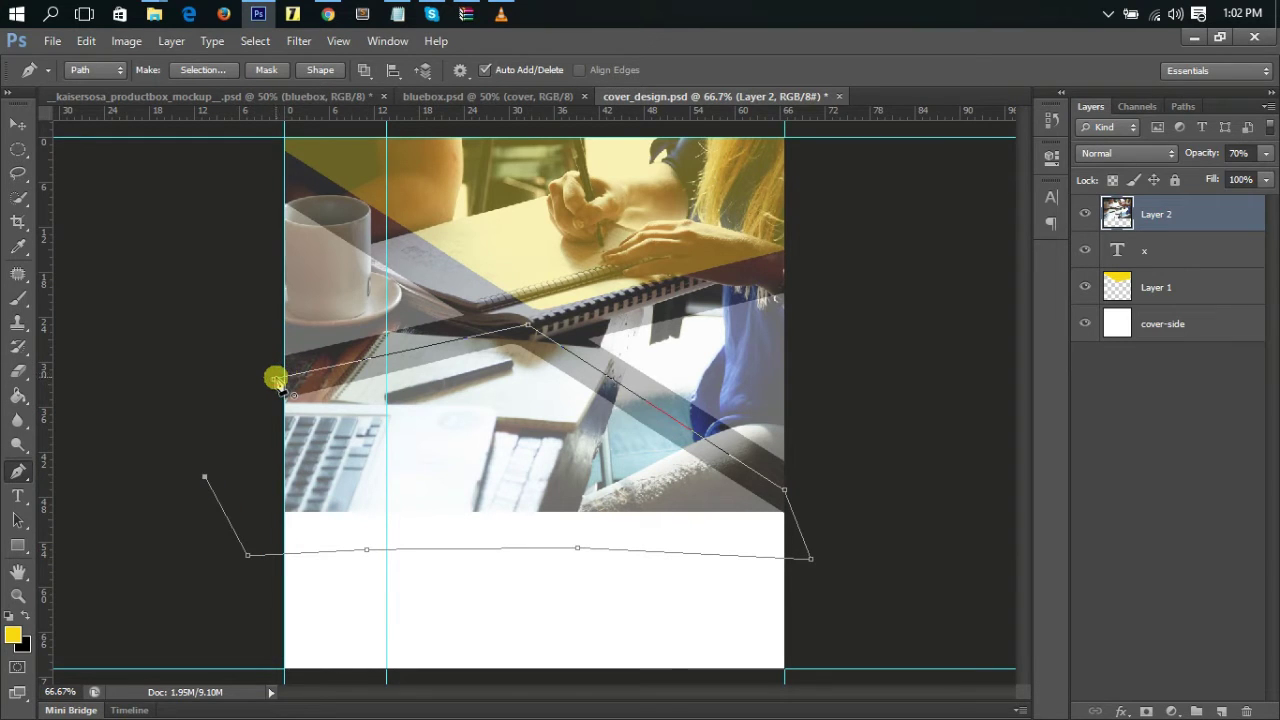
{"action": "left_click", "coordinate": [274, 379]}
Delete the enclosed part of the photo, then move Layer 2 below x at 100% opacity.
{"action": "left_click", "coordinate": [222, 70]}
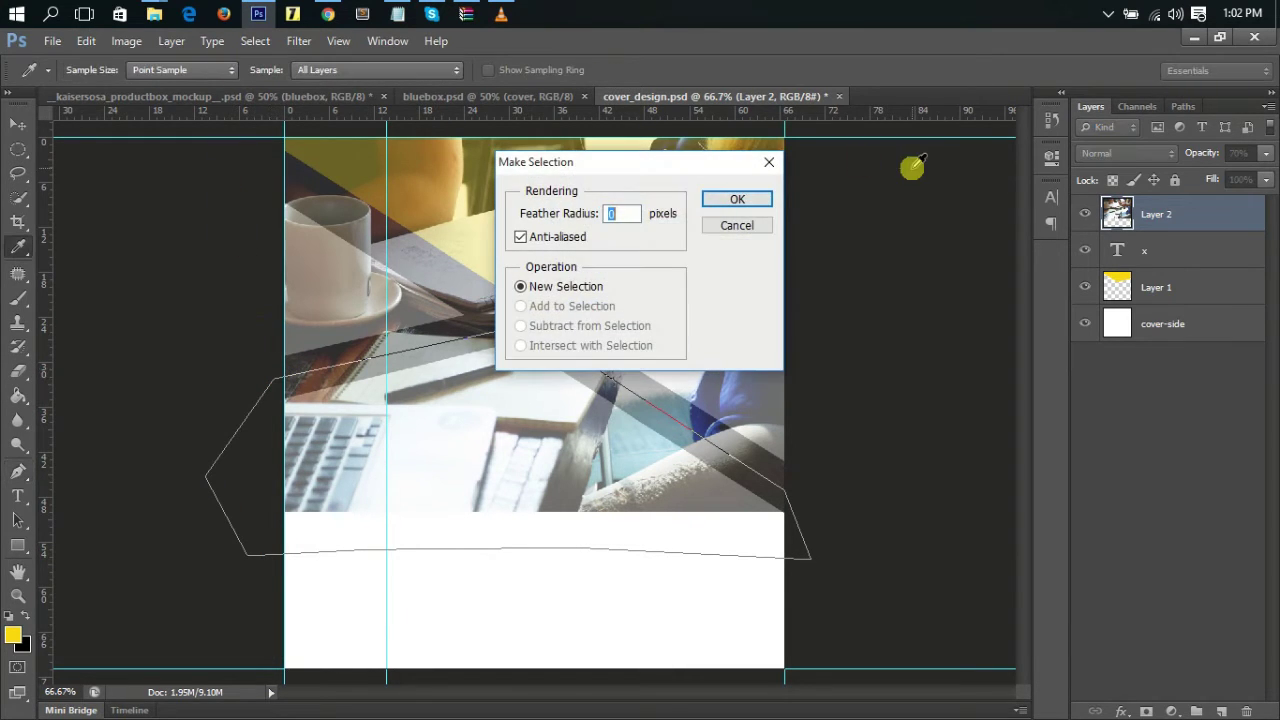
{"action": "left_click", "coordinate": [737, 200]}
{"action": "key", "text": "Delete"}
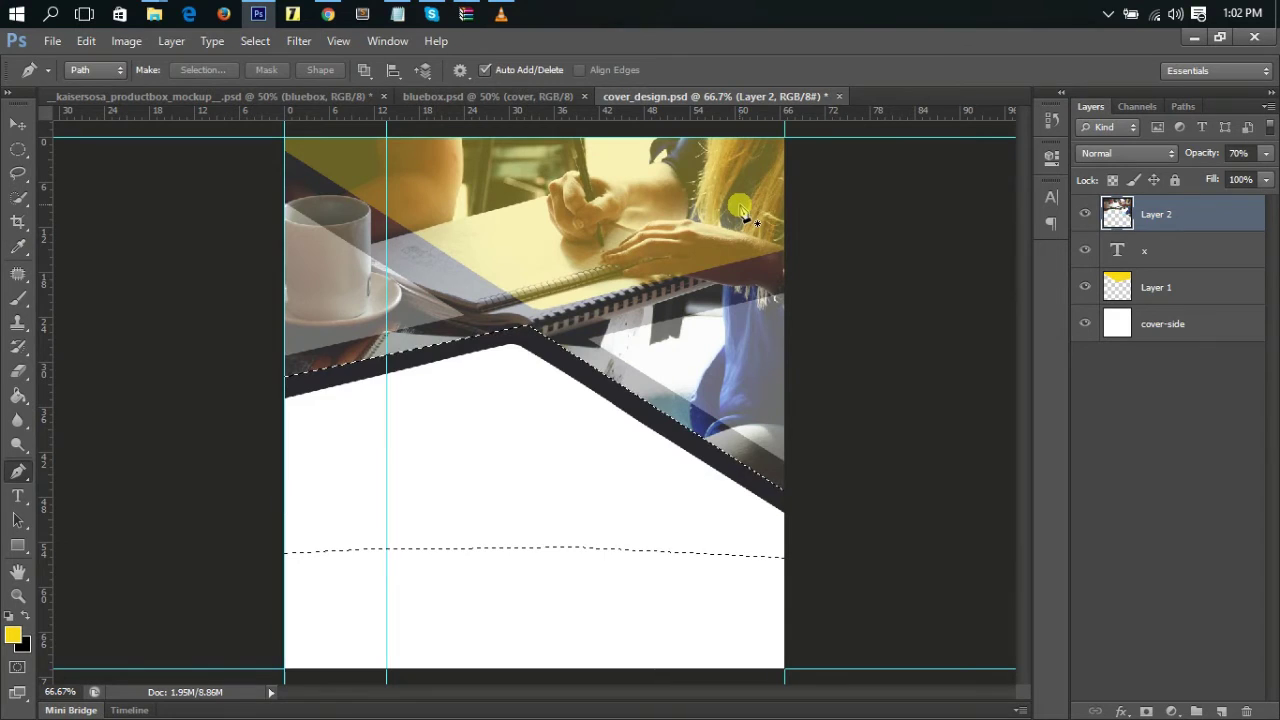
{"action": "key", "text": "ctrl+d"}
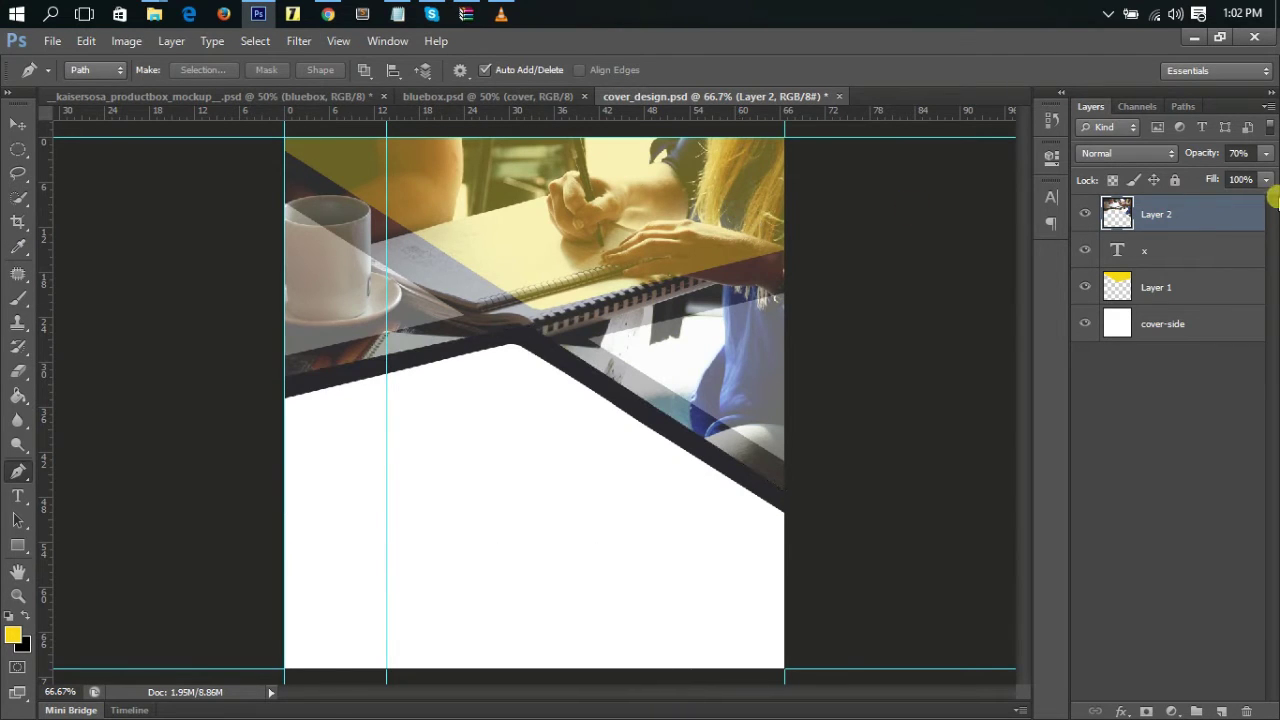
{"action": "left_click_drag", "start_coordinate": [1190, 222], "coordinate": [1190, 258]}
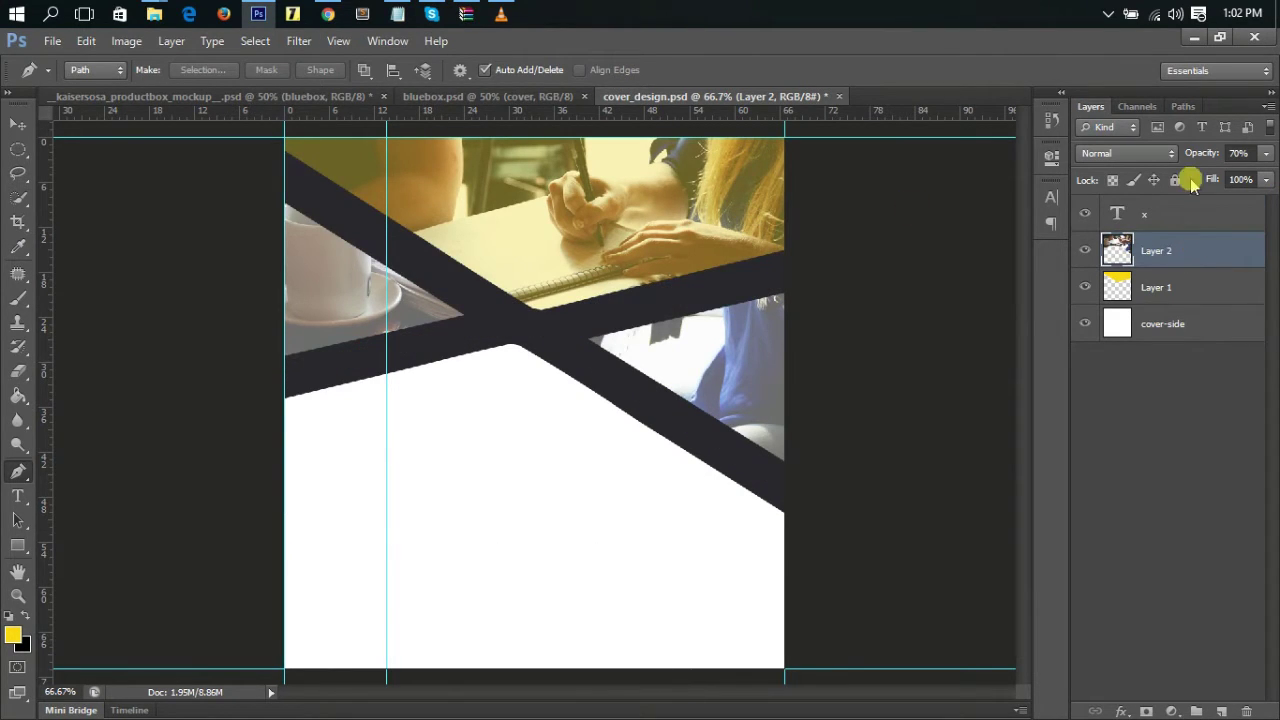
{"action": "left_click_drag", "start_coordinate": [1196, 155], "coordinate": [1268, 155]}
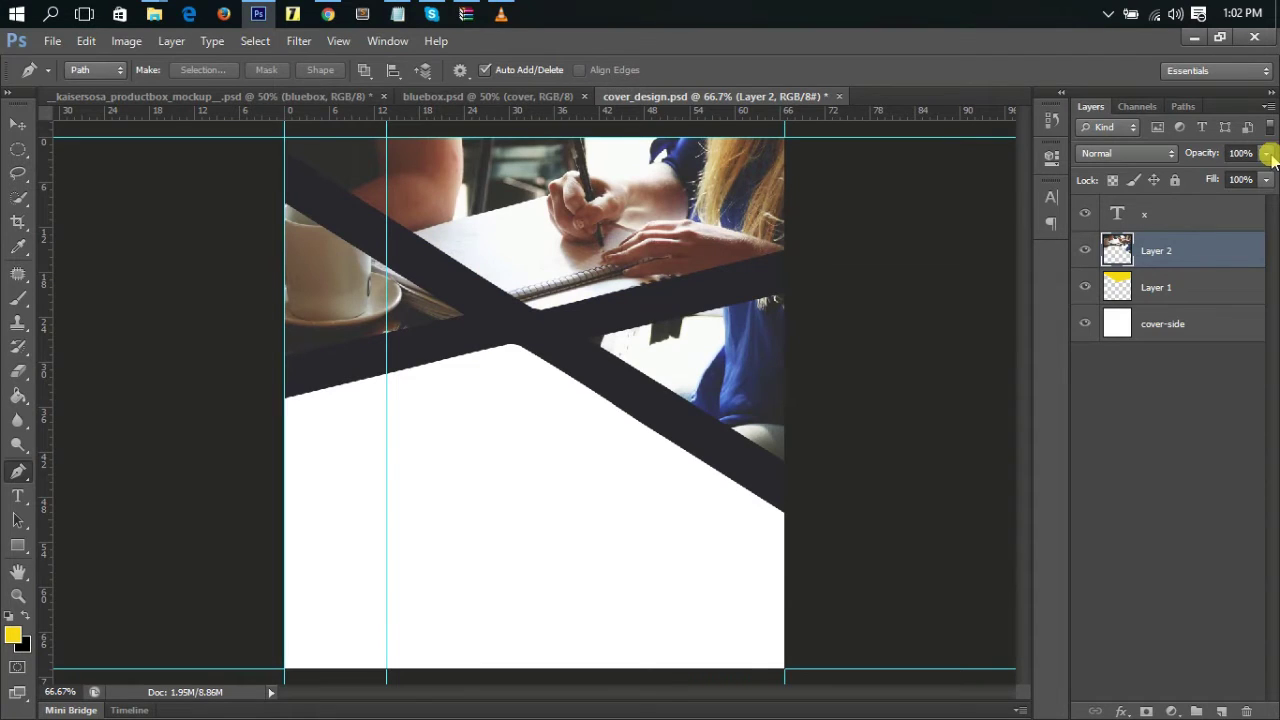
Move the photo layer below Layer 1 and set Layer 1's yellow to 40% opacity.
{"action": "left_click_drag", "start_coordinate": [1190, 259], "coordinate": [1193, 290]}
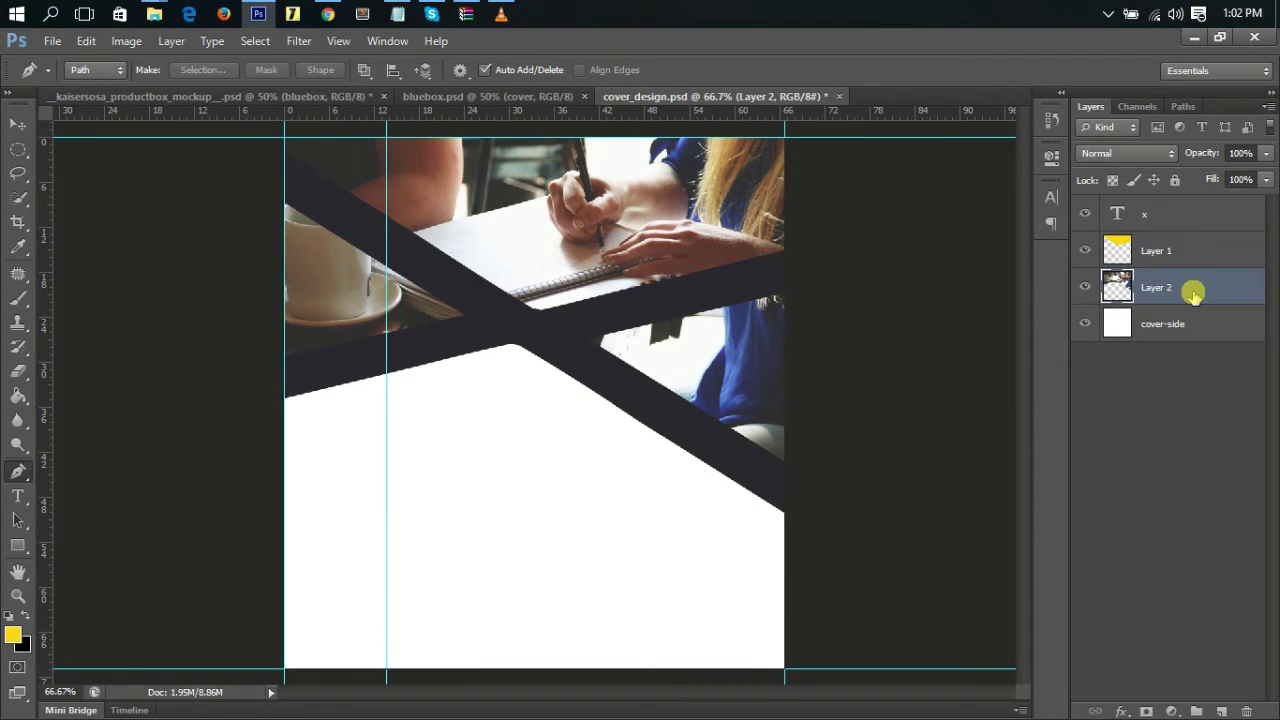
{"action": "left_click", "coordinate": [1212, 247]}
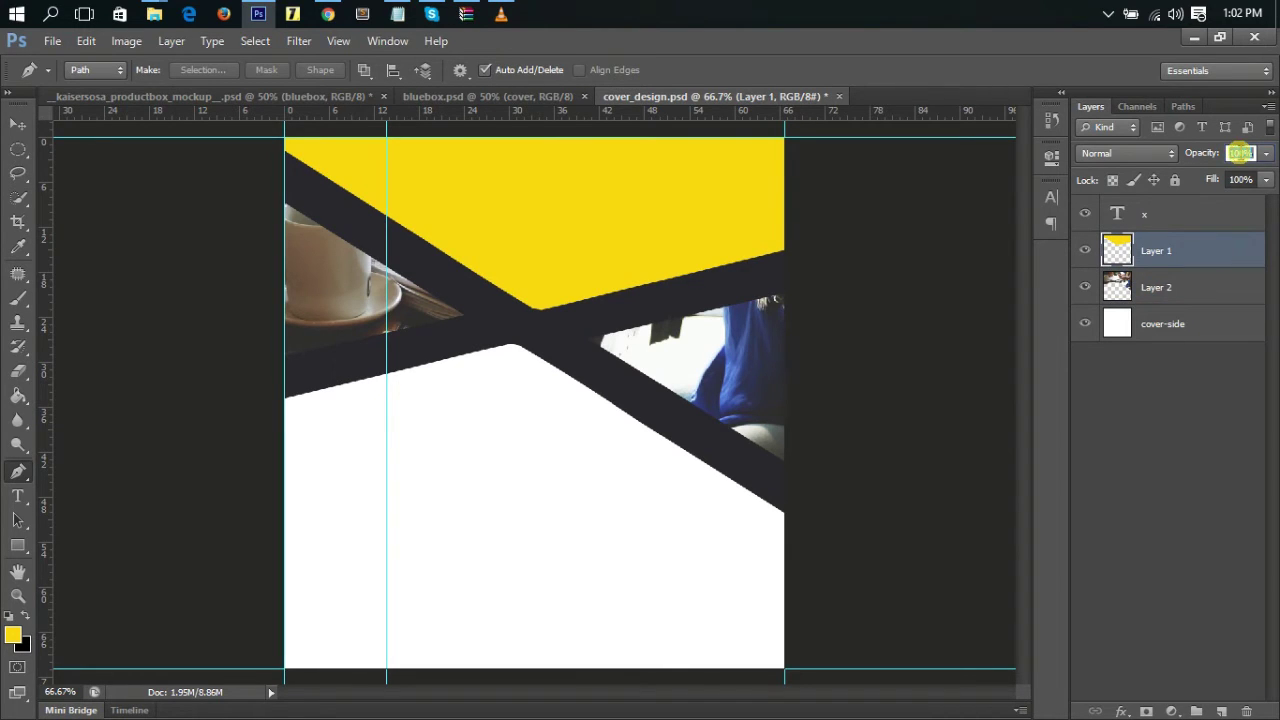
{"action": "type", "text": "40"}
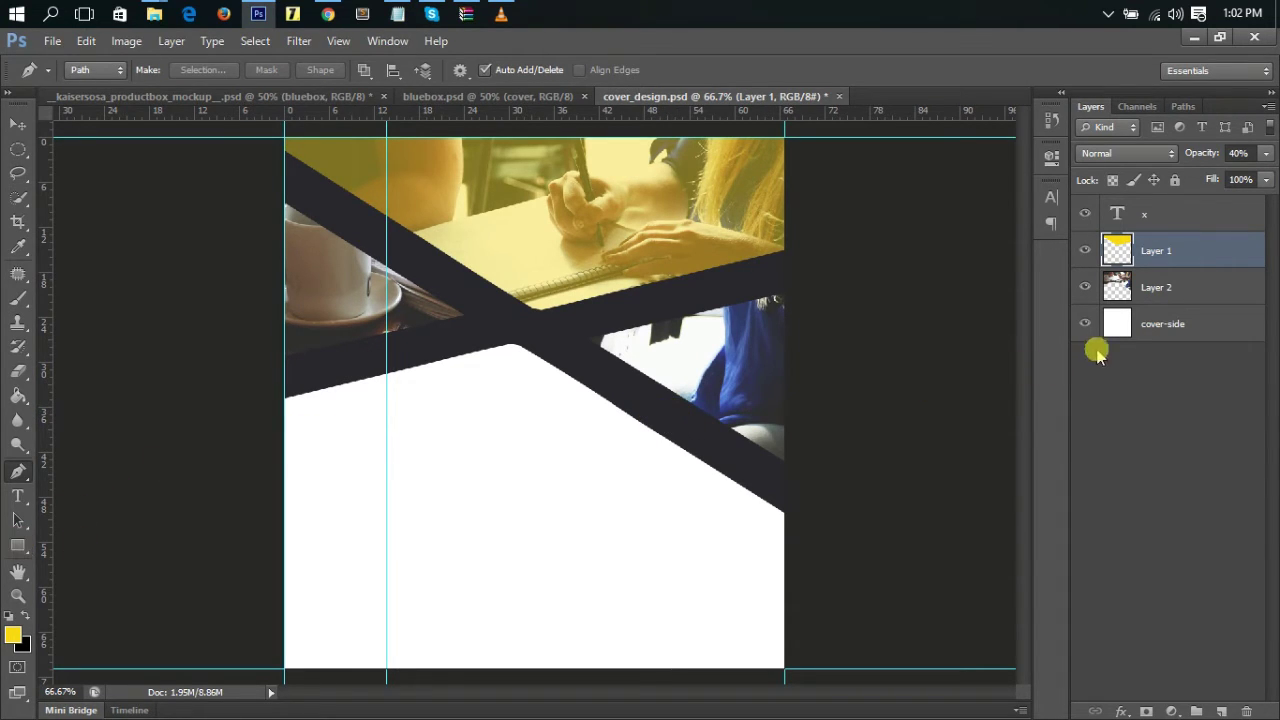
Fill the white lower area of the cover-side layer with yellow using the Paint Bucket.
{"action": "left_click", "coordinate": [1160, 330]}
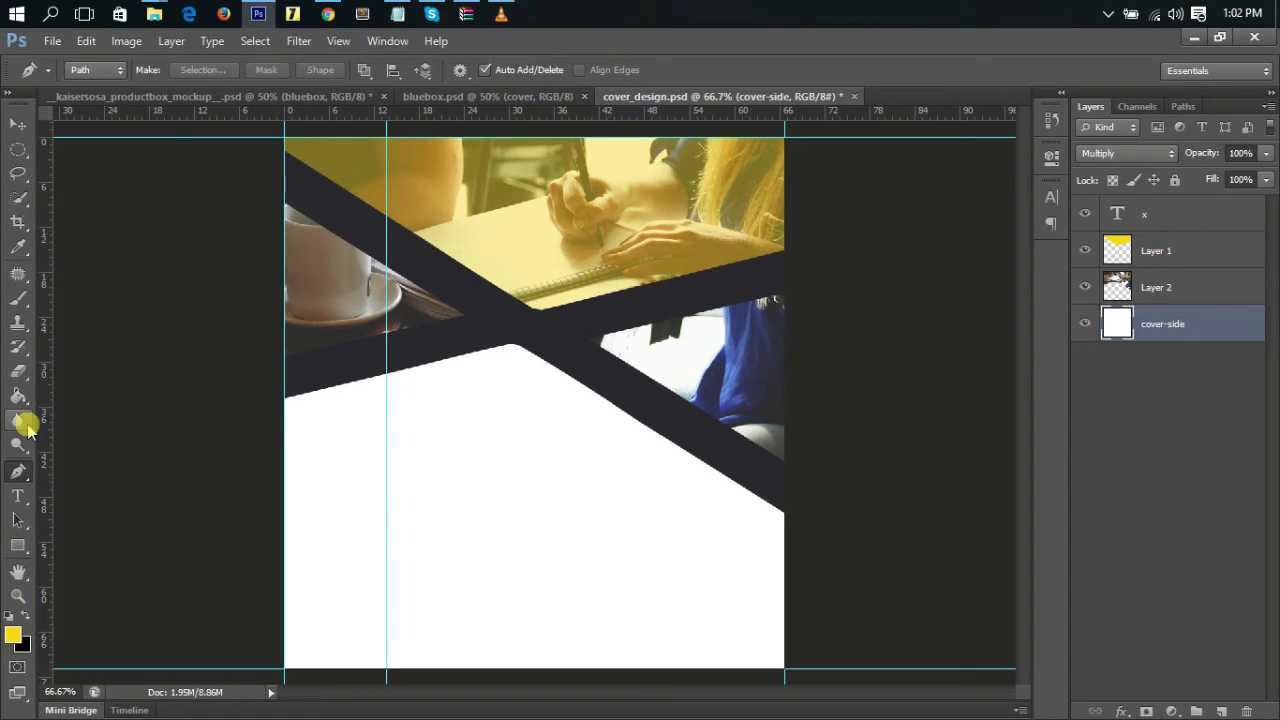
{"action": "left_click", "coordinate": [18, 395]}
{"action": "left_click", "coordinate": [545, 508]}
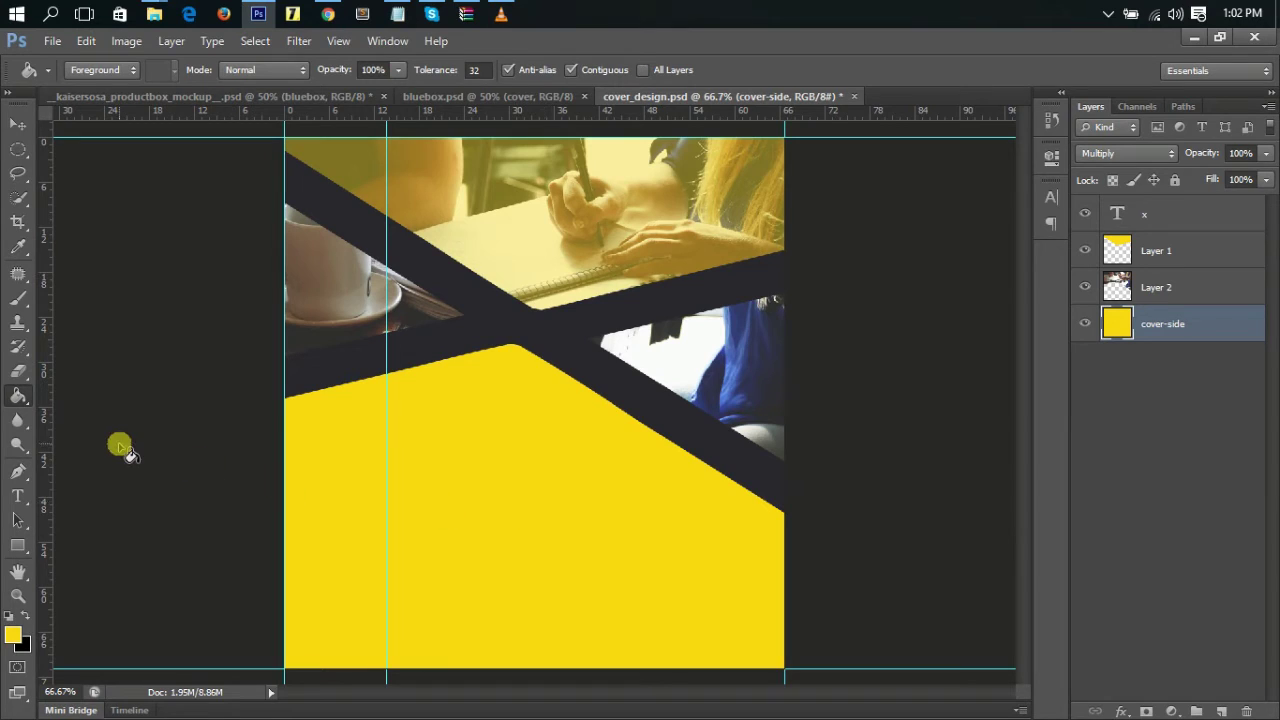
Select the Custom Shape Tool with the clover-like flower shape.
{"action": "right_click", "coordinate": [18, 545]}
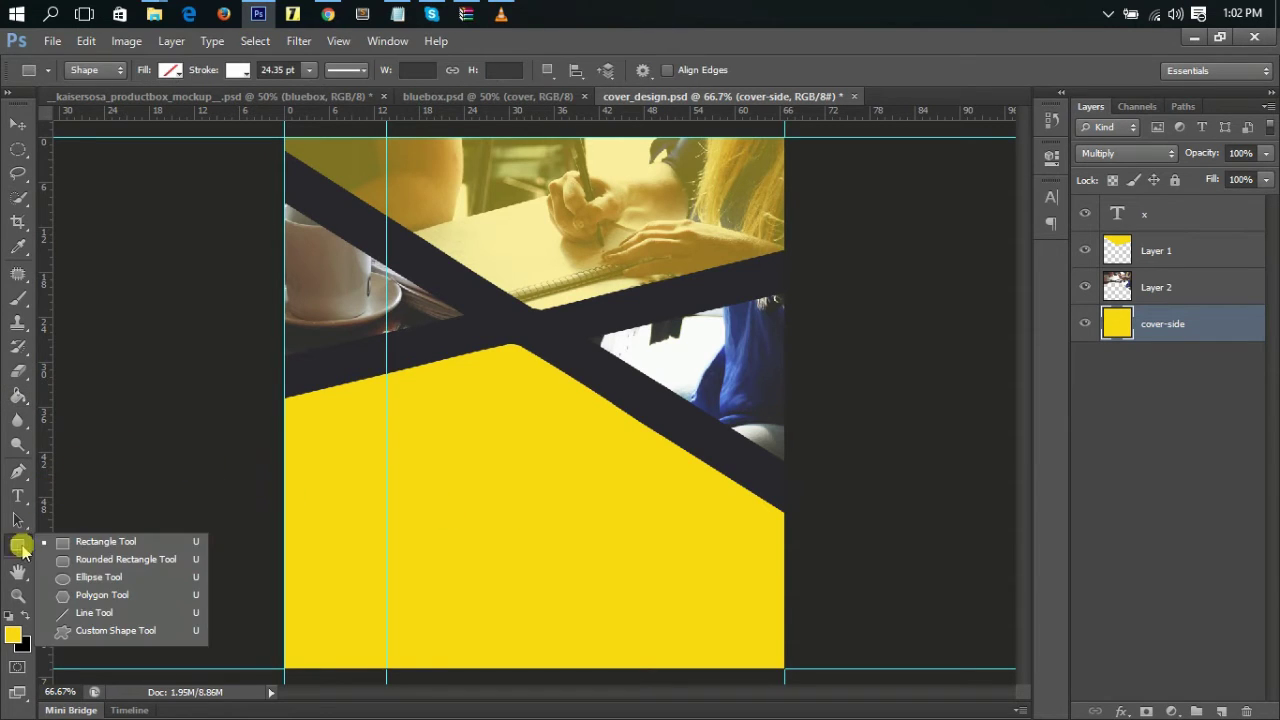
{"action": "left_click", "coordinate": [80, 634]}
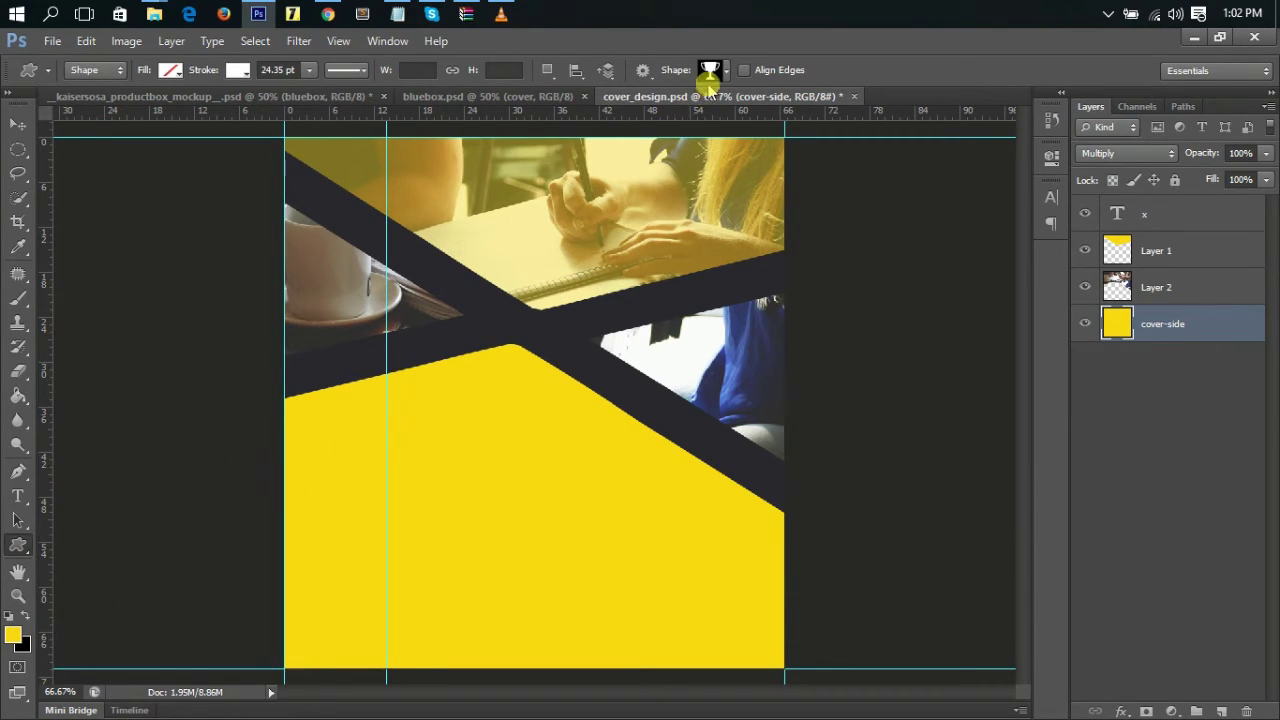
{"action": "left_click", "coordinate": [710, 74]}
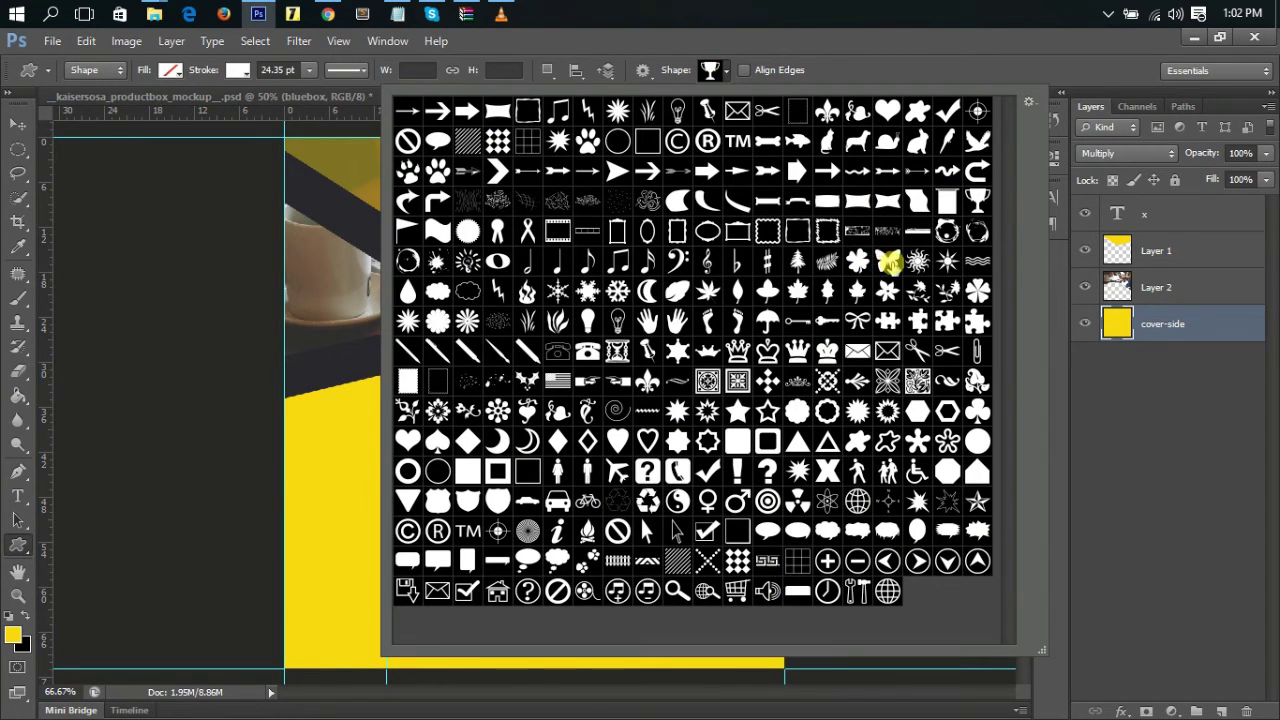
{"action": "left_click", "coordinate": [973, 290]}
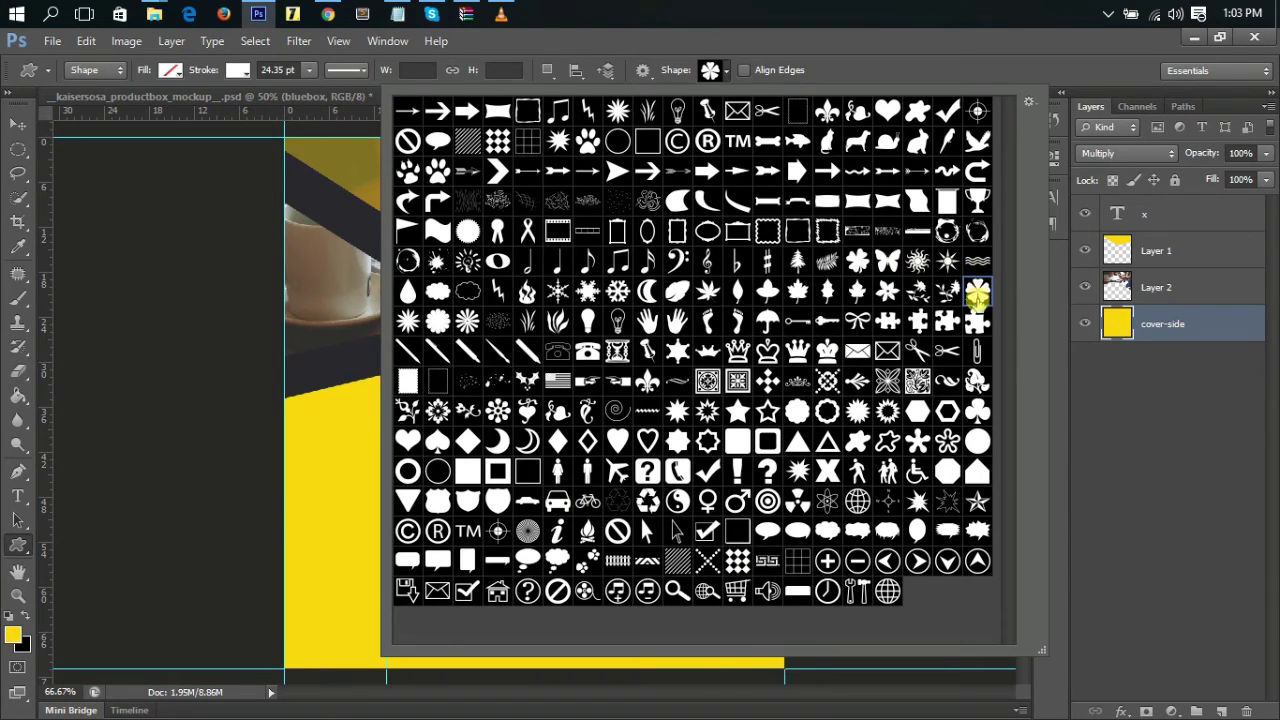
{"action": "left_click", "coordinate": [1125, 417]}
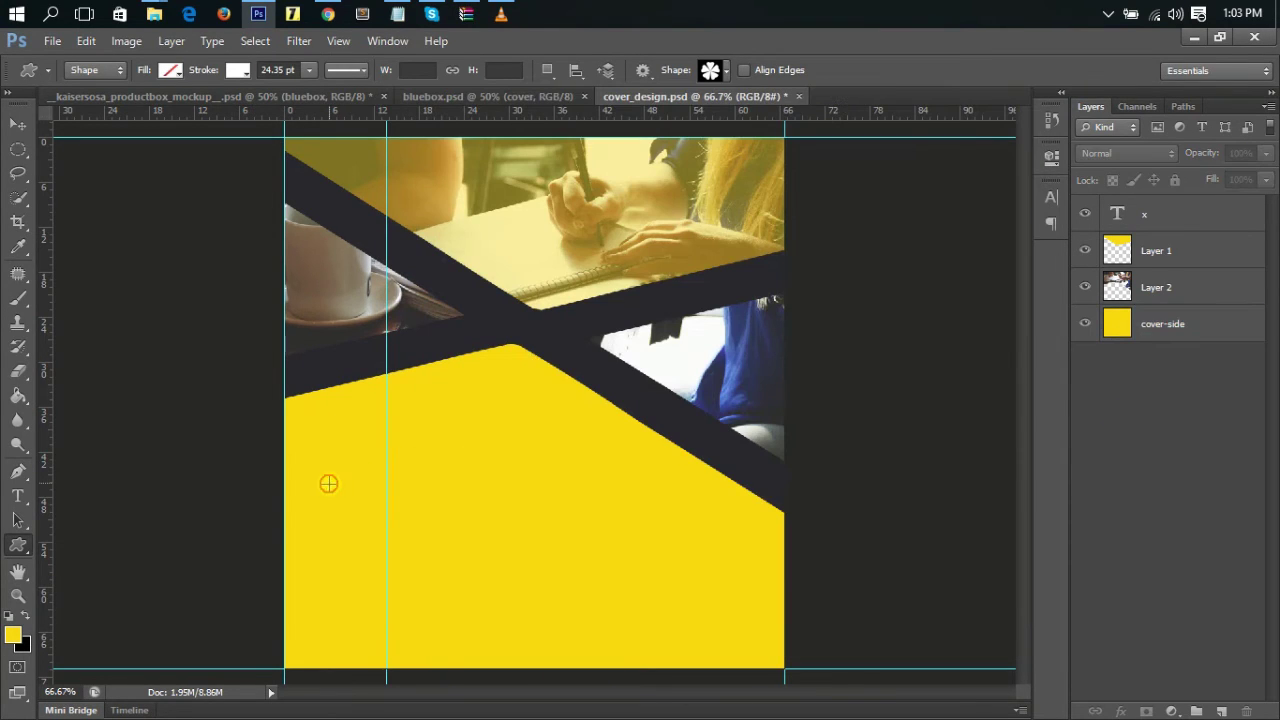
Draw the flower at the cover's lower-left corner and place its layer just below x.
{"action": "left_click_drag", "start_coordinate": [329, 484], "coordinate": [364, 523]}
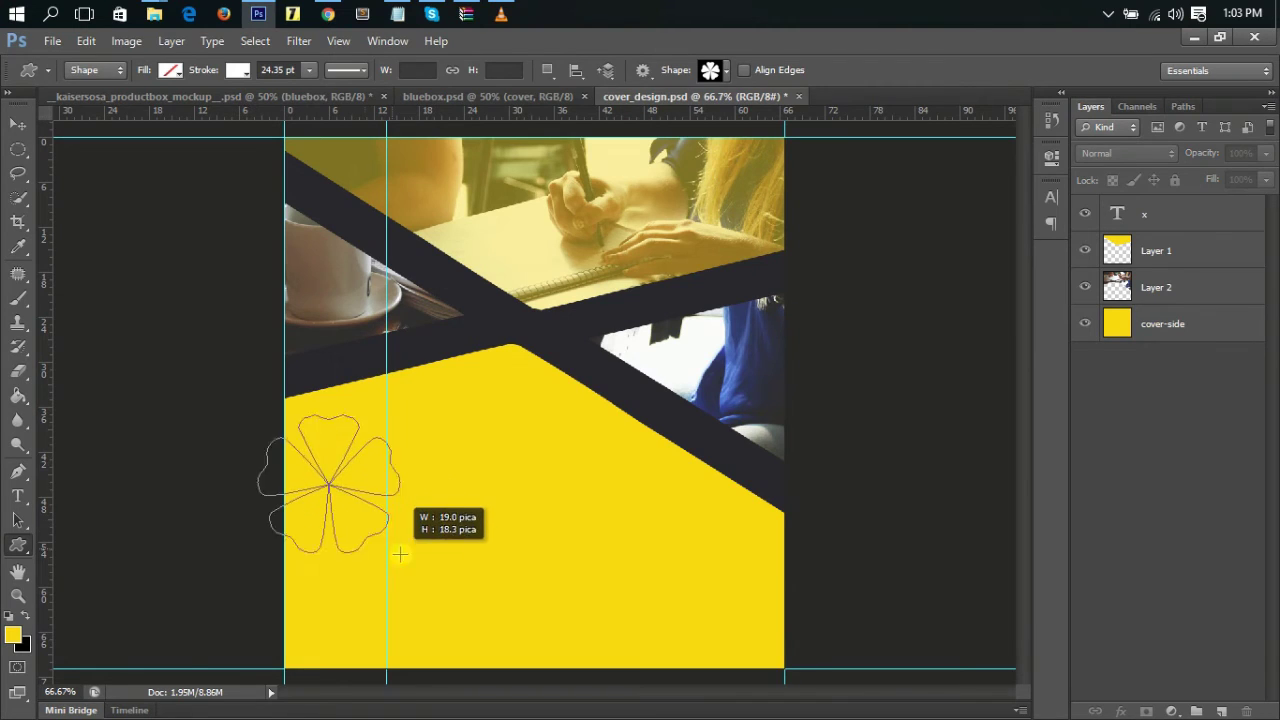
{"action": "left_click_drag", "start_coordinate": [364, 523], "coordinate": [471, 645]}
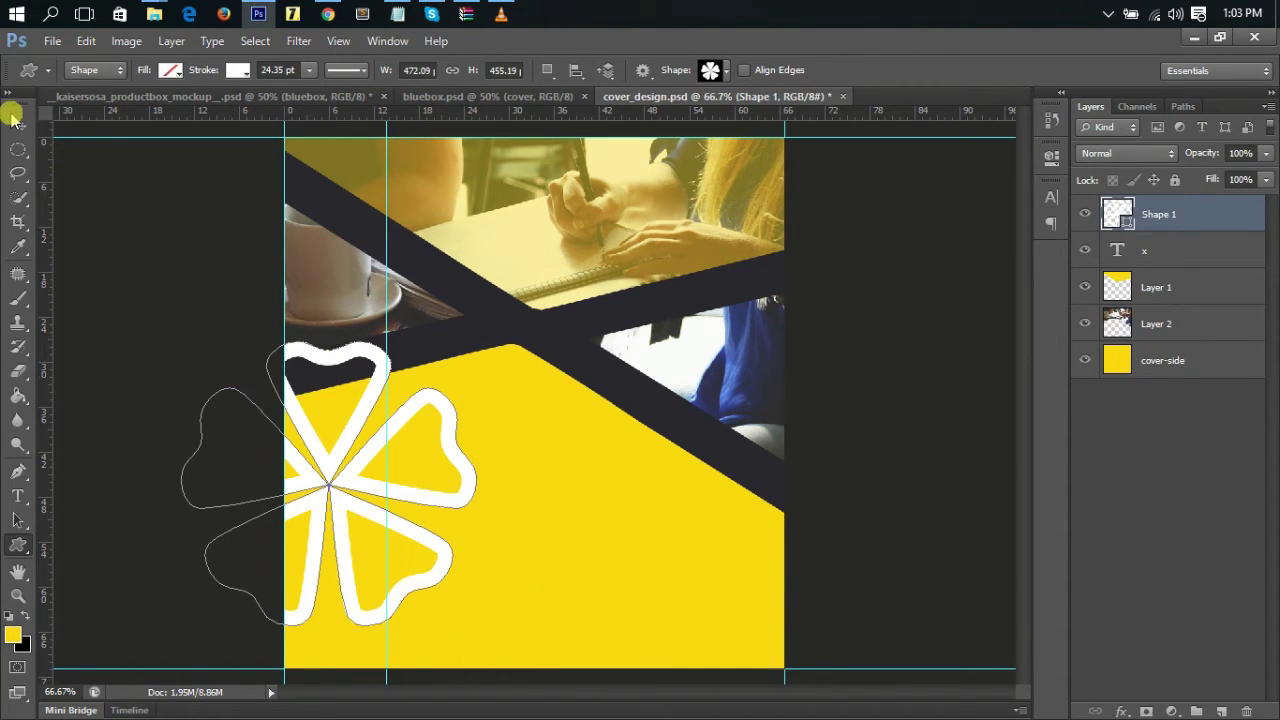
{"action": "left_click", "coordinate": [18, 124]}
{"action": "left_click_drag", "start_coordinate": [298, 423], "coordinate": [310, 457]}
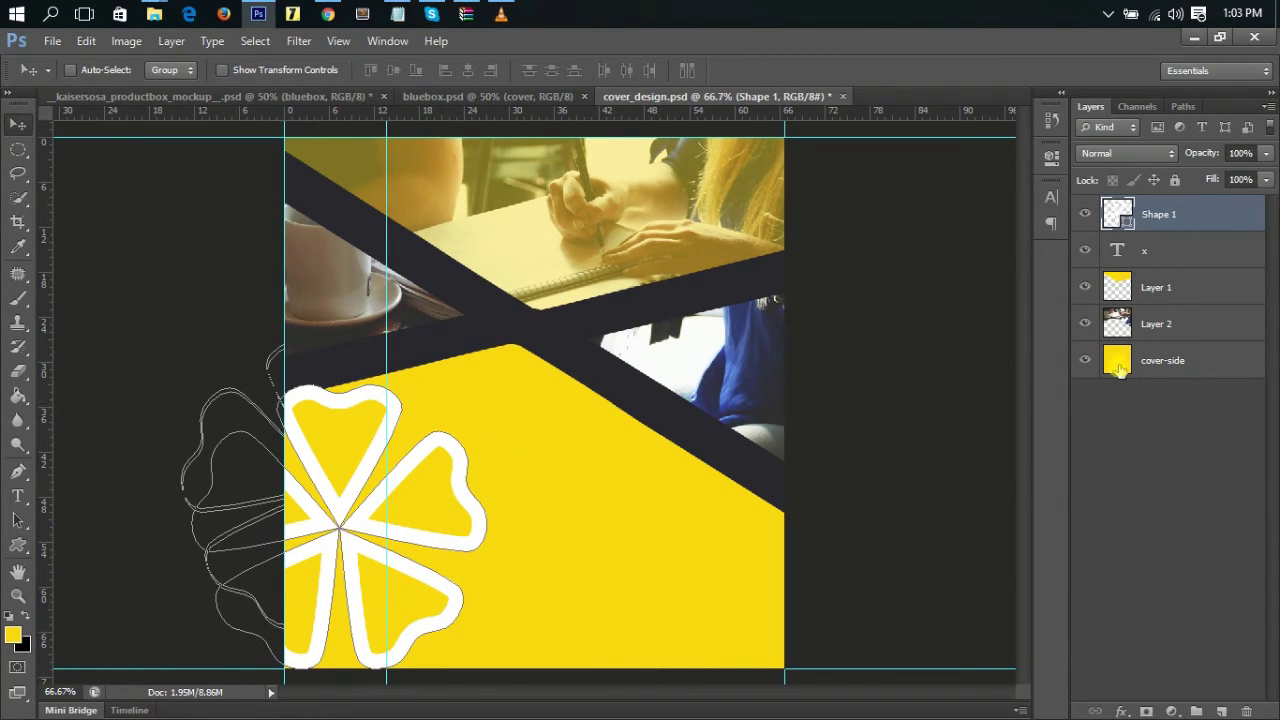
{"action": "left_click_drag", "start_coordinate": [1148, 366], "coordinate": [1170, 226]}
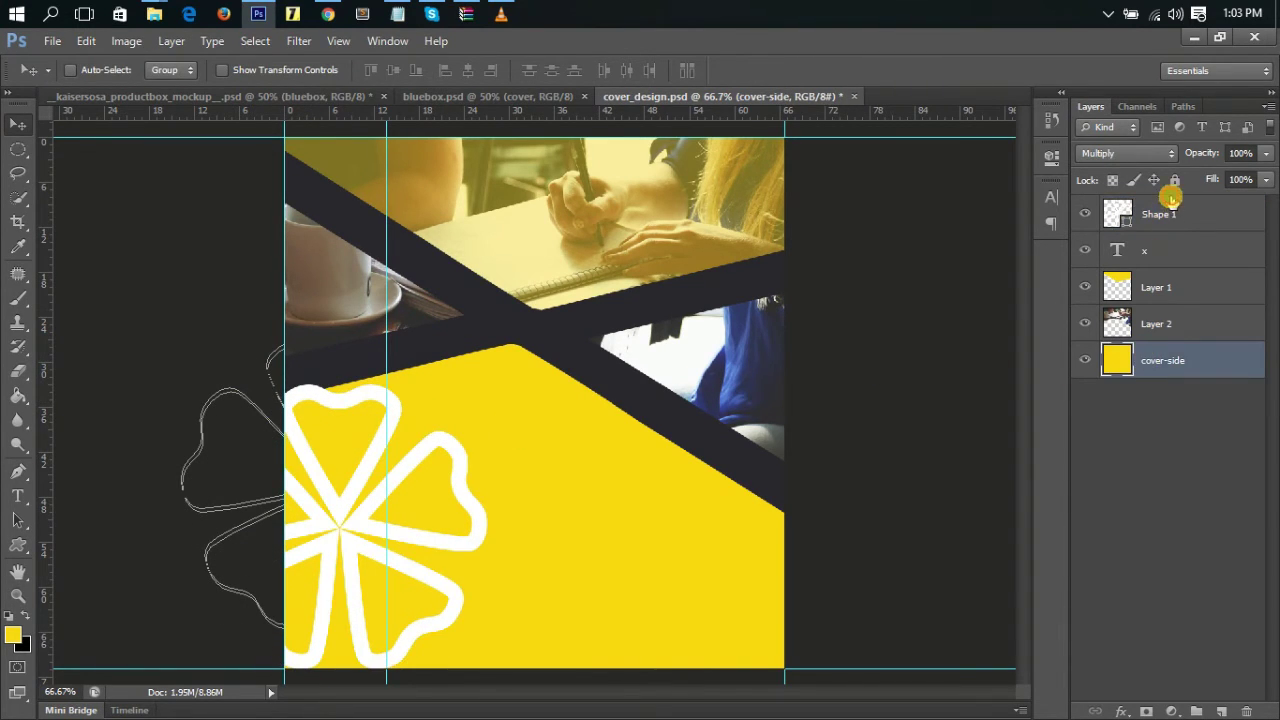
{"action": "left_click_drag", "start_coordinate": [1170, 226], "coordinate": [1175, 255]}
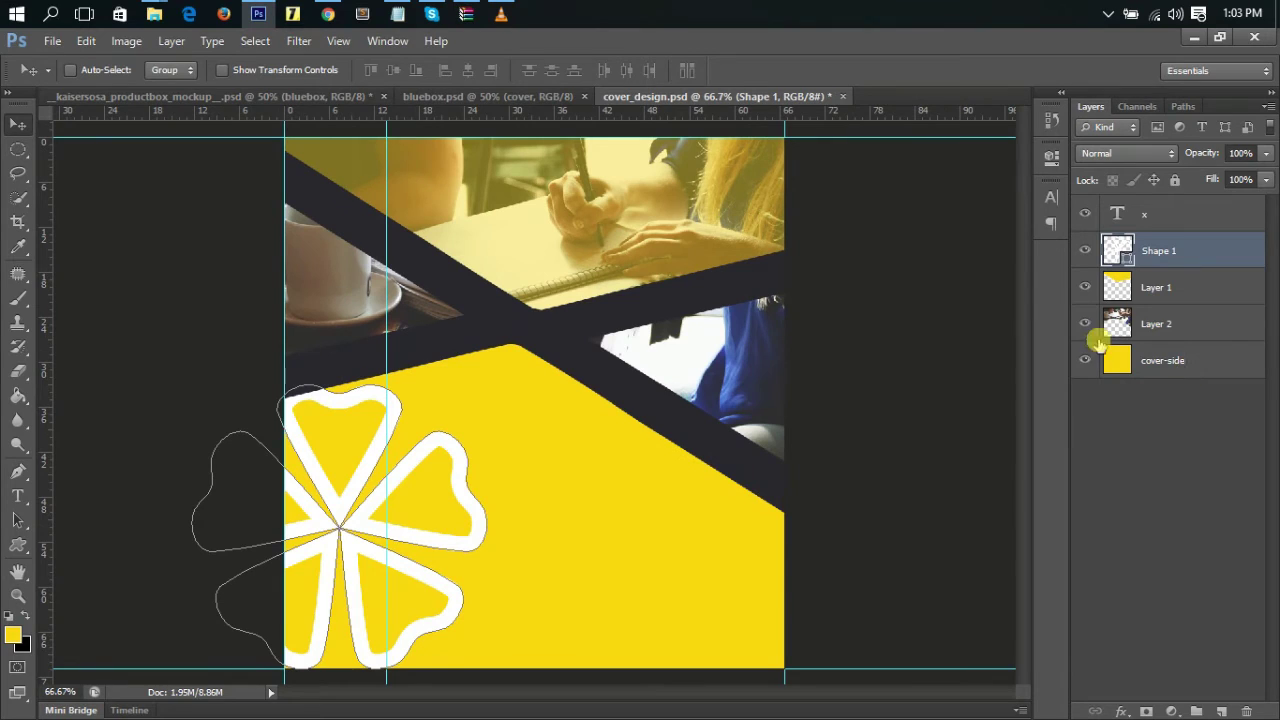
Reduce the flower's stroke width to 15 pt.
{"action": "left_click", "coordinate": [18, 545]}
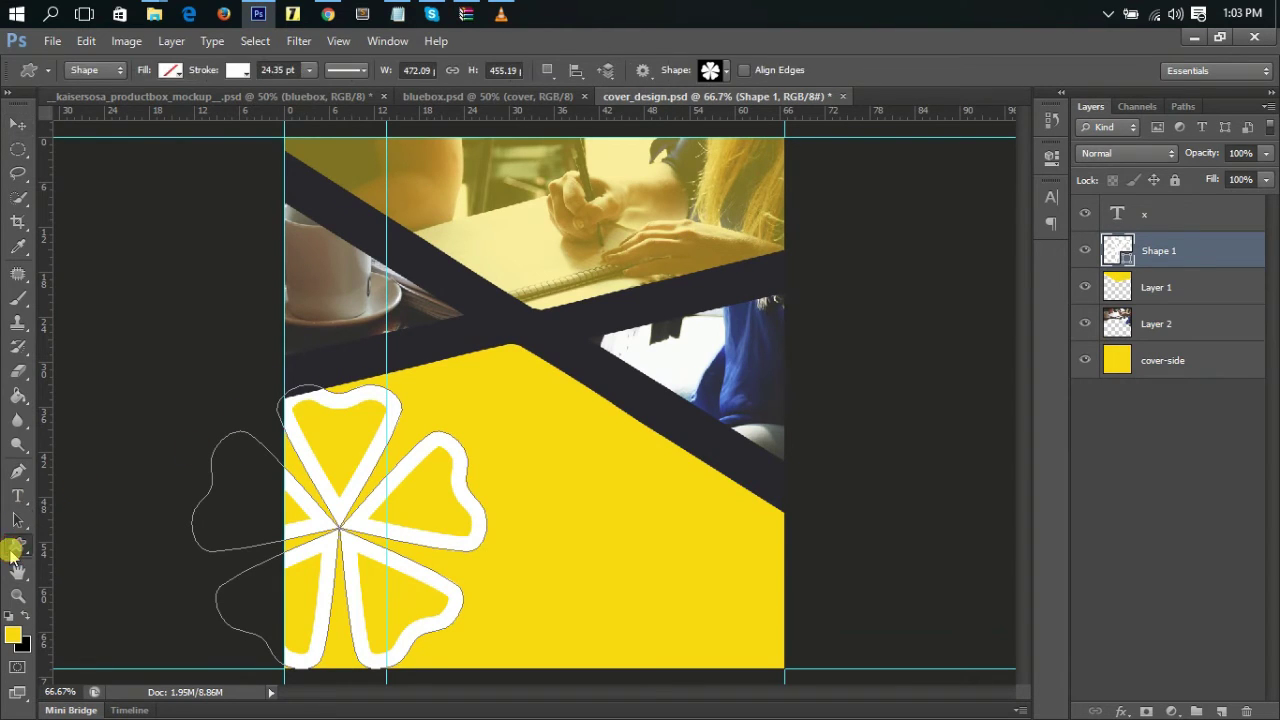
{"action": "left_click", "coordinate": [293, 70]}
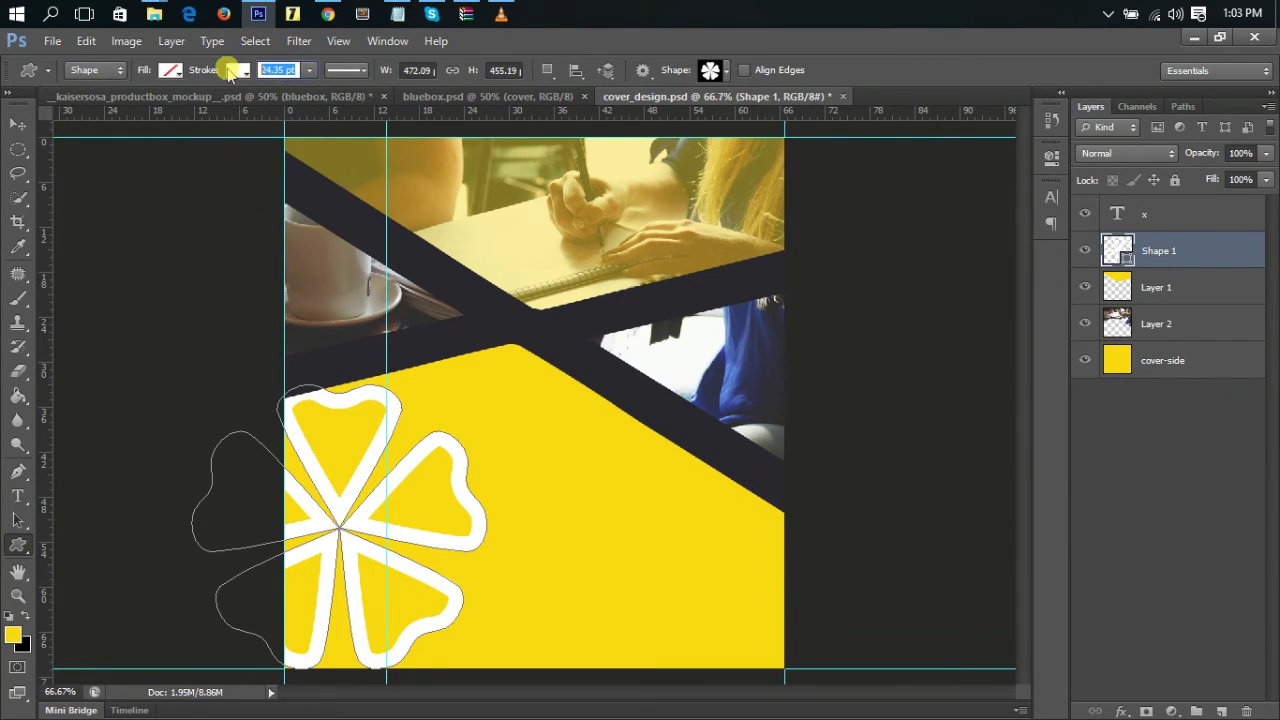
{"action": "type", "text": "15"}
{"action": "key", "text": "Return"}
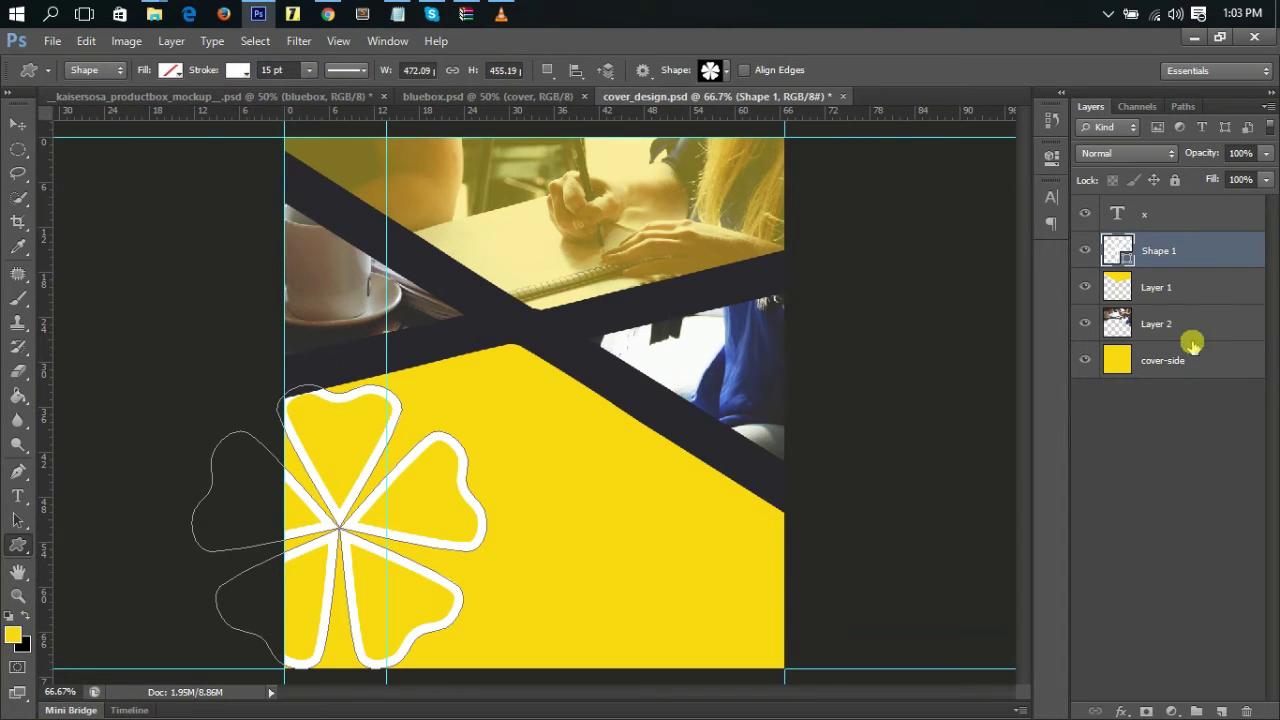
Set the flower's stroke colour to a darker olive yellow (#b7a111) sampled from the cover.
{"action": "left_click", "coordinate": [236, 72]}
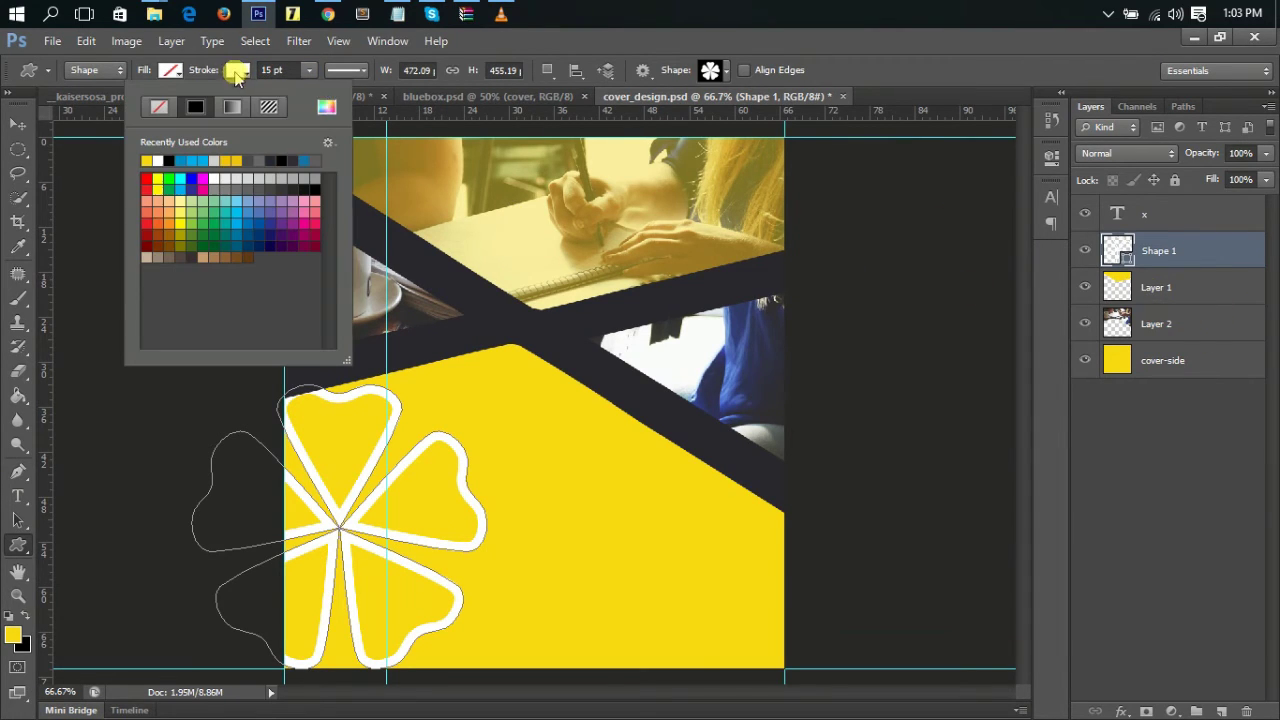
{"action": "left_click", "coordinate": [322, 108]}
{"action": "left_click", "coordinate": [530, 394]}
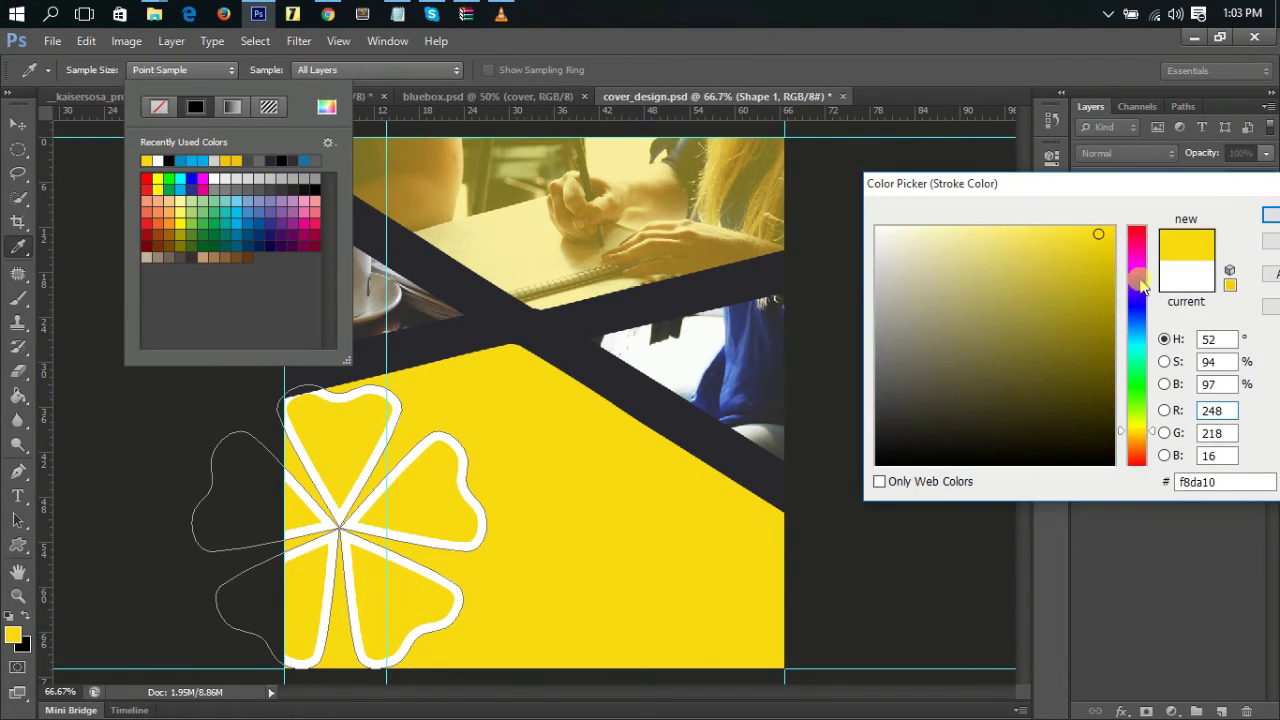
{"action": "left_click_drag", "start_coordinate": [1098, 250], "coordinate": [1090, 291]}
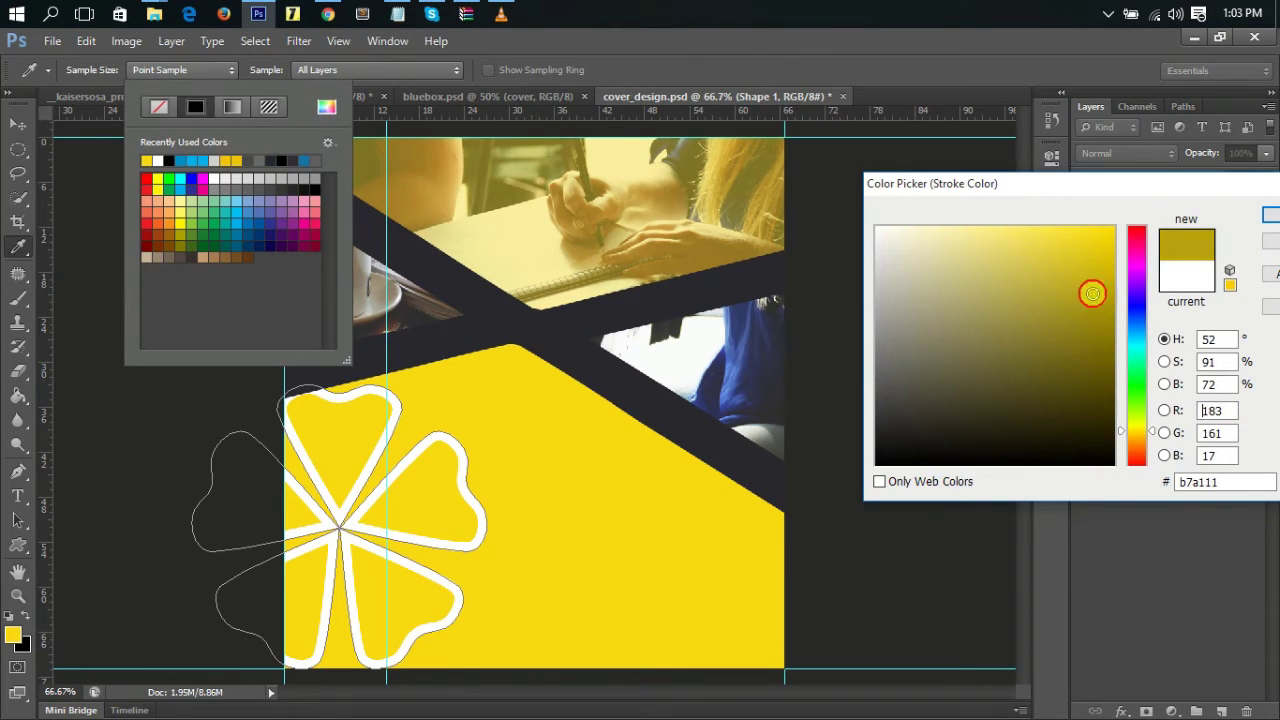
{"action": "left_click", "coordinate": [1271, 215]}
{"action": "left_click", "coordinate": [1157, 473]}
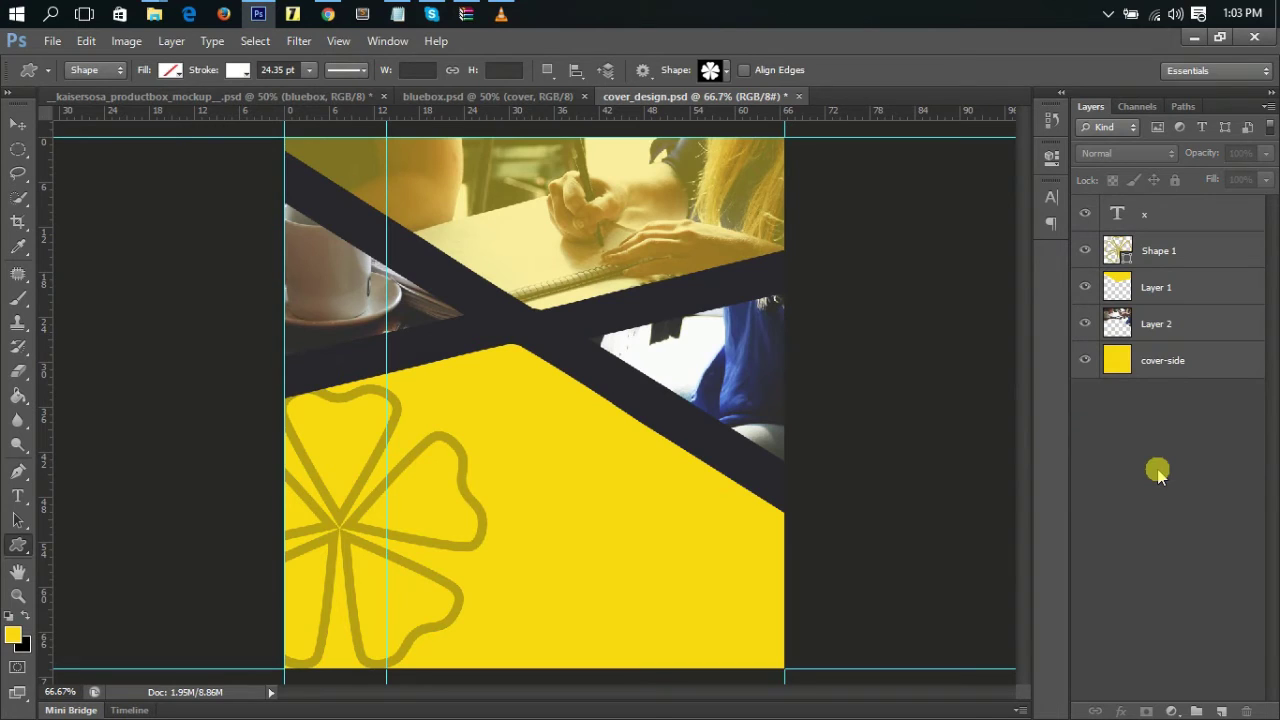
Select the Type tool and choose the Red Seven typeface, cancelling an accidental text edit.
{"action": "left_click", "coordinate": [19, 494]}
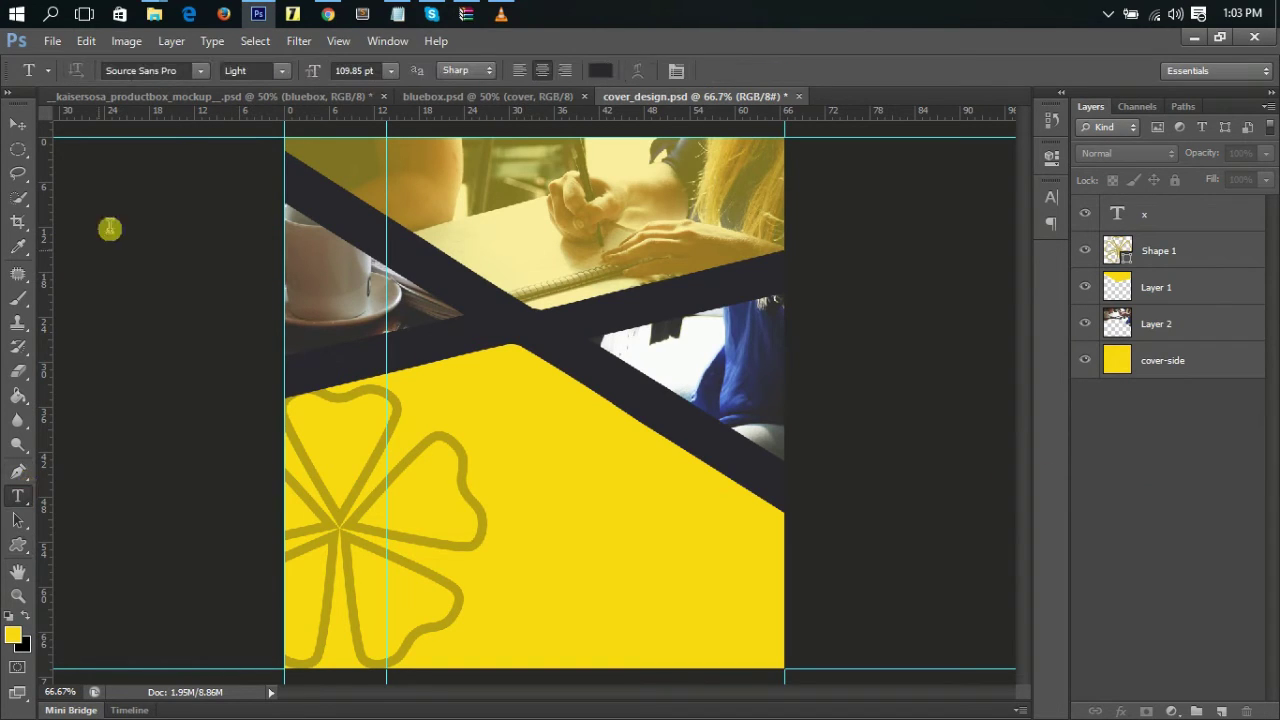
{"action": "left_click", "coordinate": [172, 70]}
{"action": "type", "text": "Red Seven"}
{"action": "key", "text": "Return"}
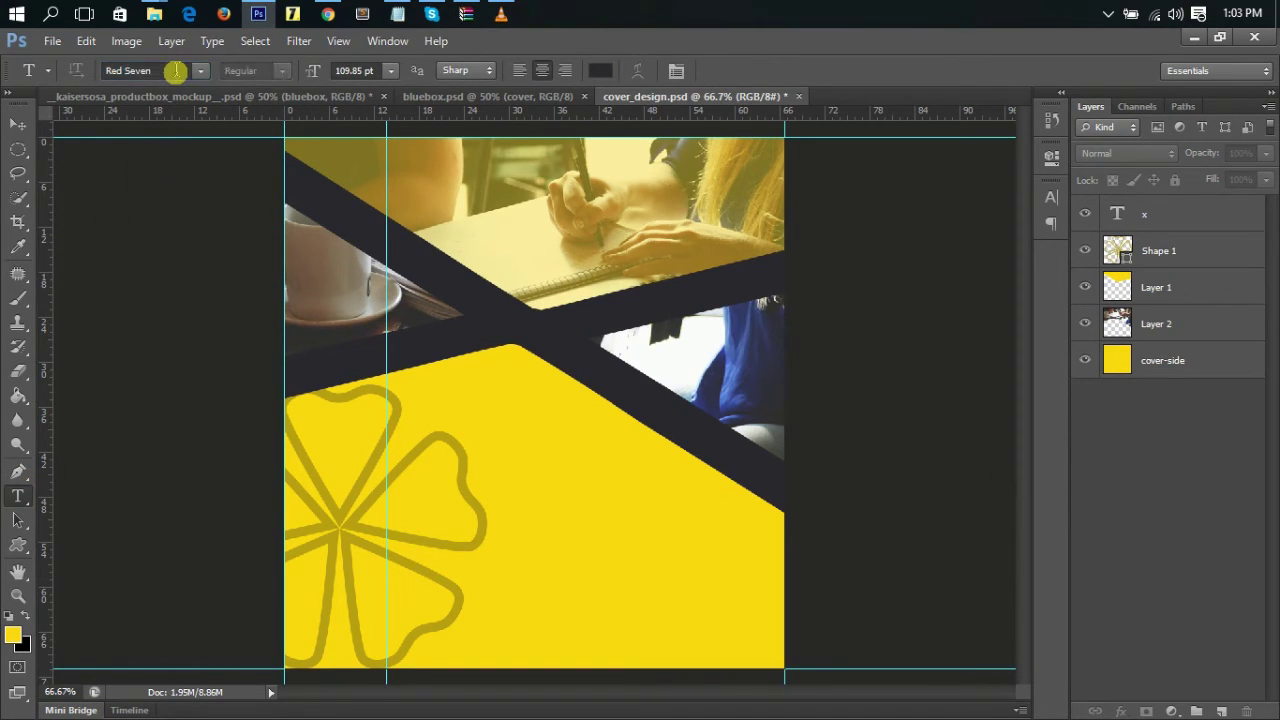
{"action": "left_click", "coordinate": [530, 480]}
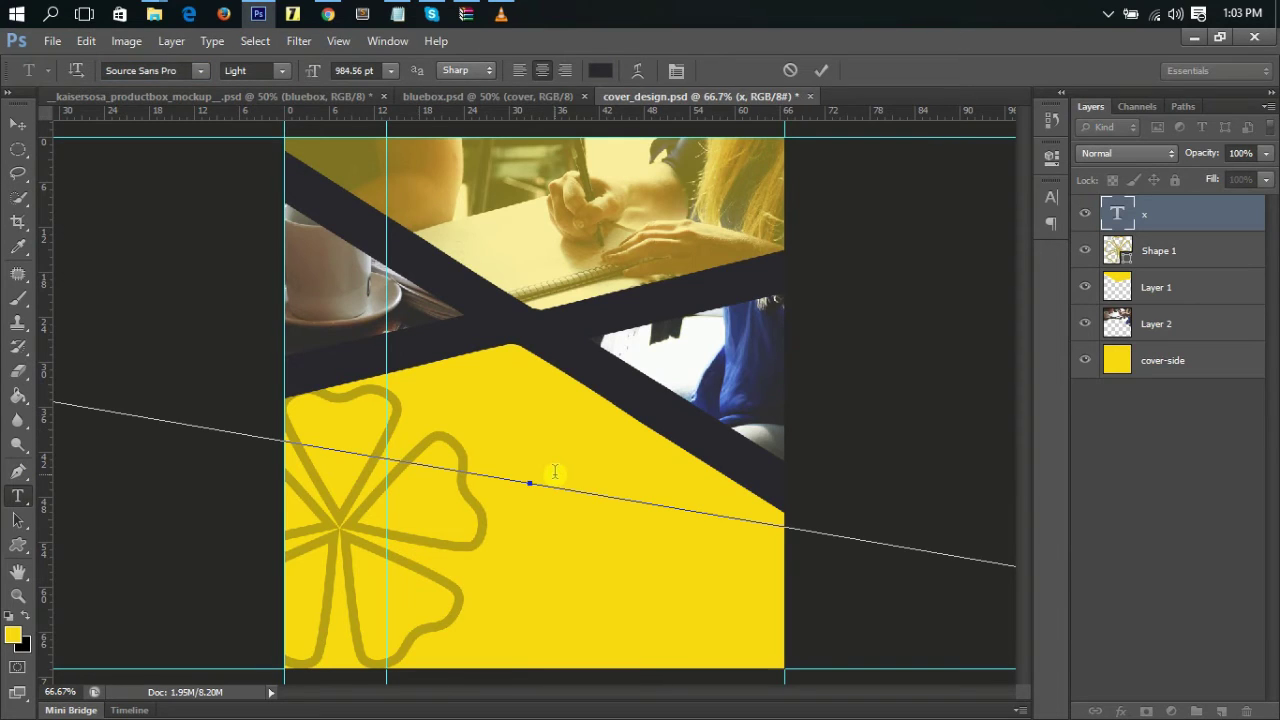
{"action": "left_click", "coordinate": [820, 70]}
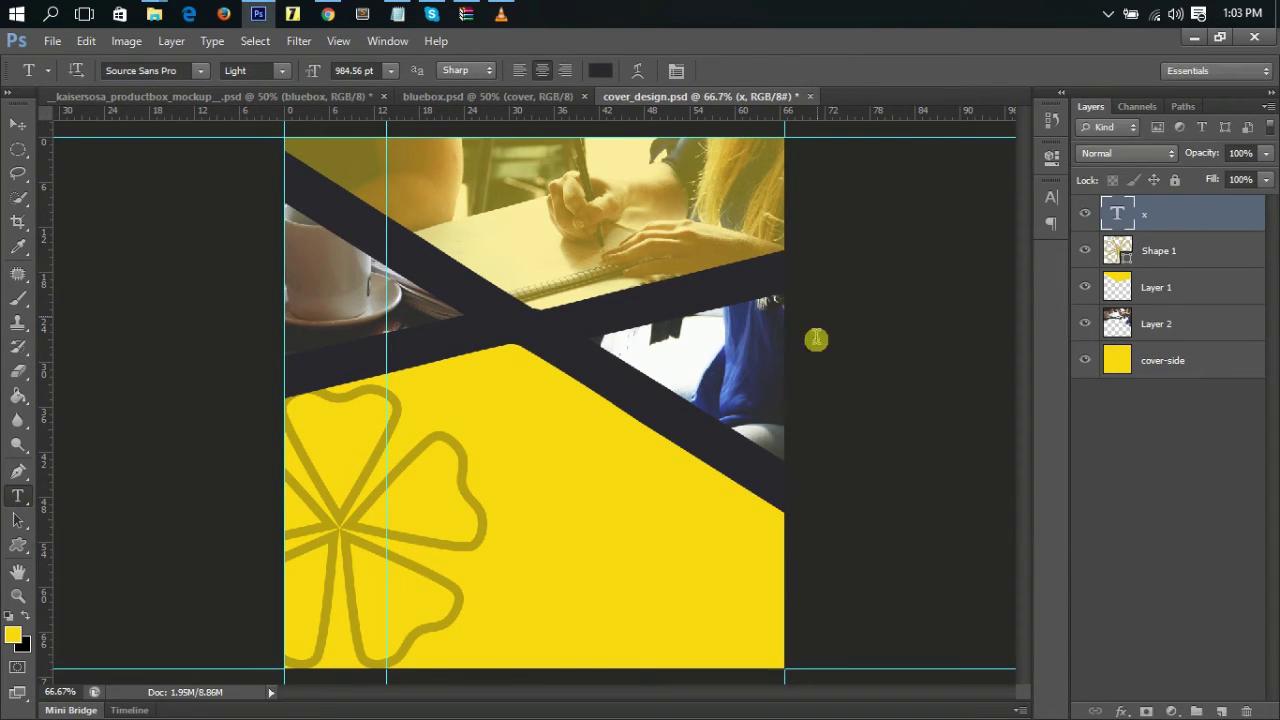
Type uppercase 'DC' near the bottom-left in Red Seven.
{"action": "left_click", "coordinate": [334, 652]}
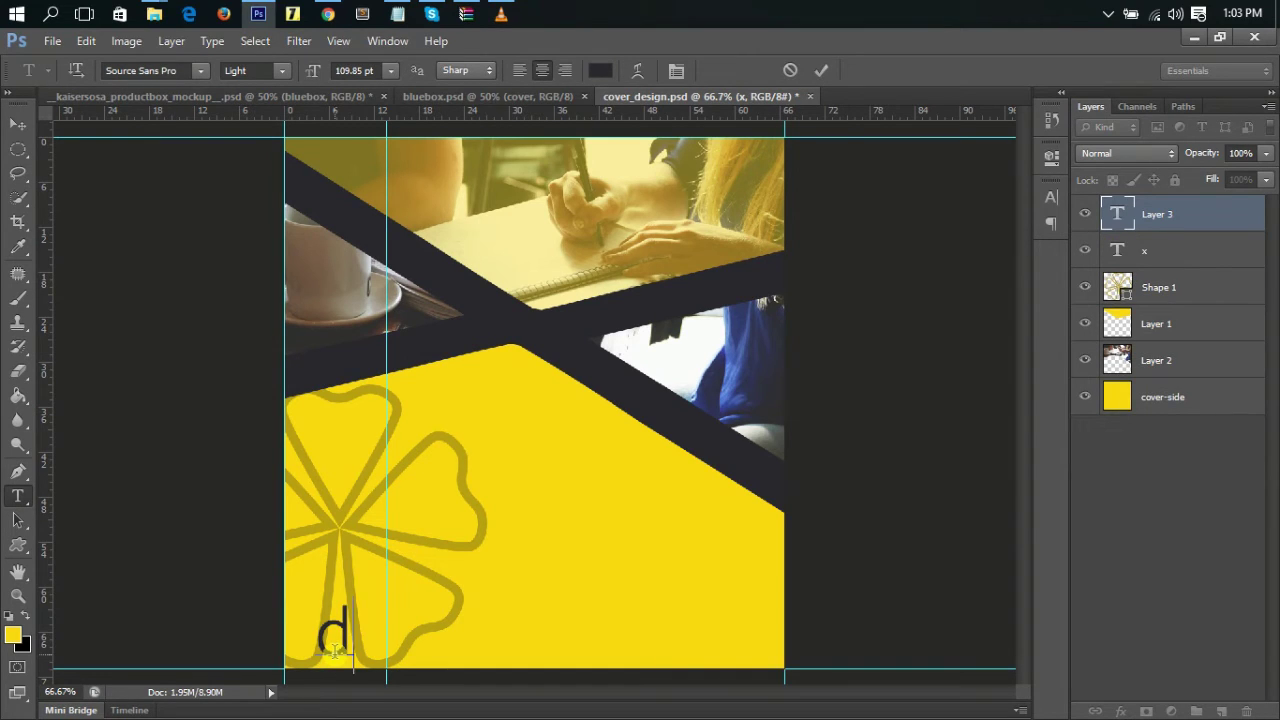
{"action": "type", "text": "dc"}
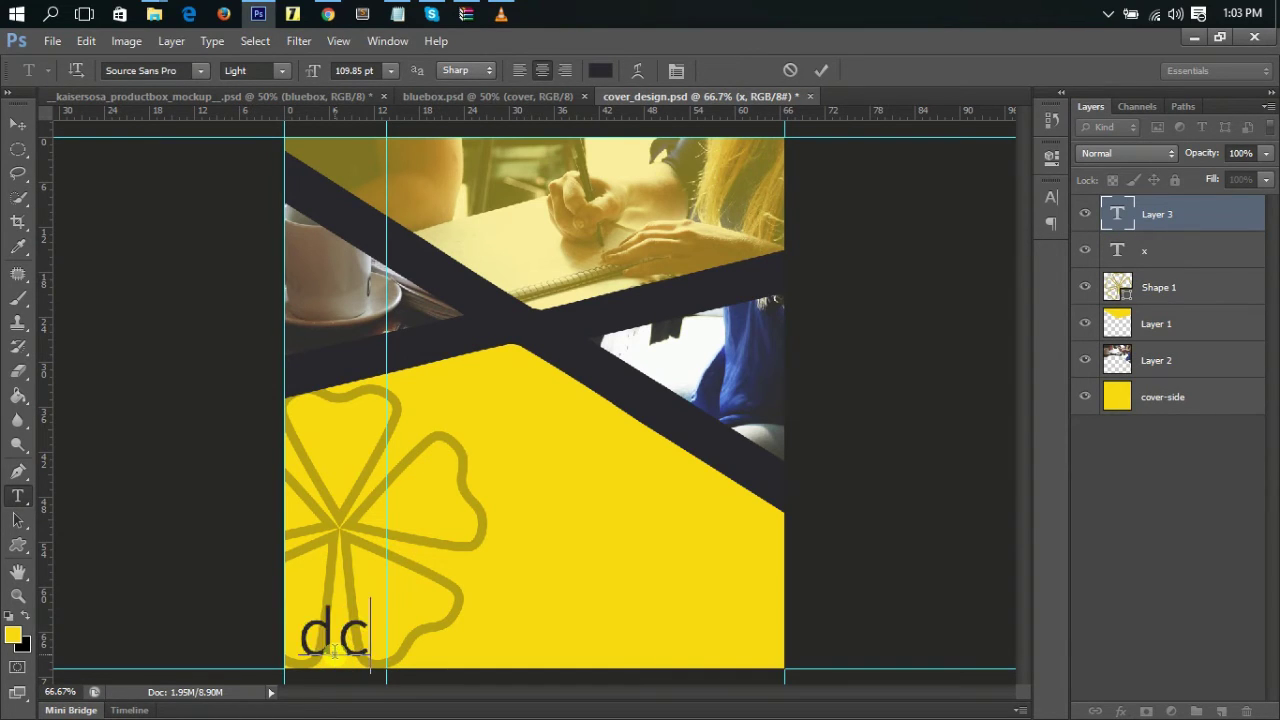
{"action": "key", "text": "BackSpace"}
{"action": "key", "text": "BackSpace"}
{"action": "type", "text": "DC"}
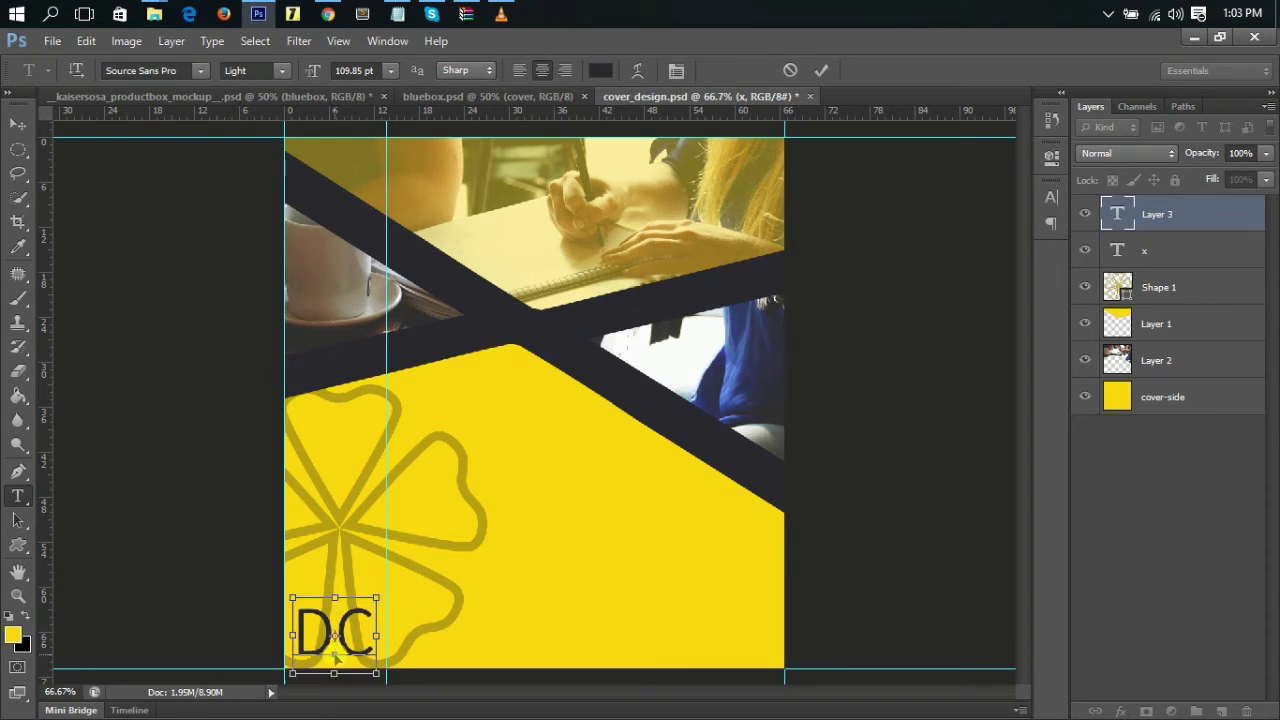
{"action": "key", "text": "ctrl+a"}
{"action": "left_click", "coordinate": [172, 71]}
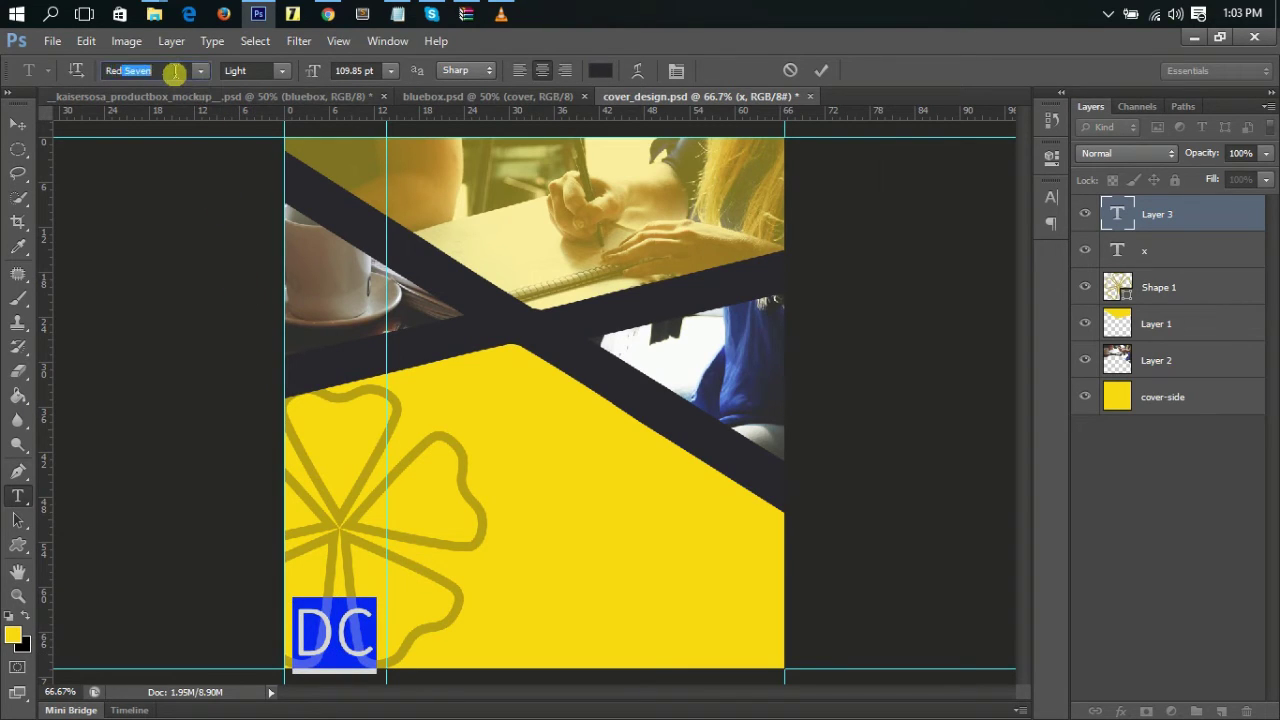
{"action": "key", "text": "Return"}
{"action": "left_click", "coordinate": [821, 70]}
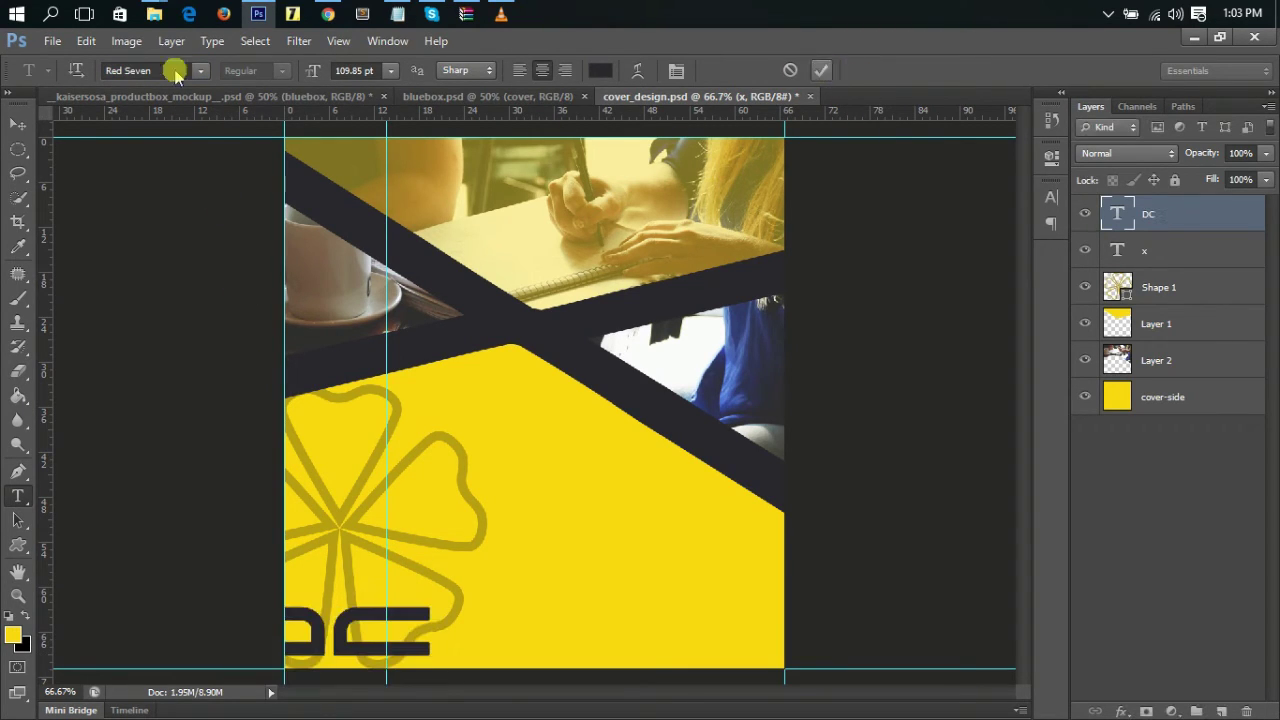
Move the DC logo toward the bottom-right and resize it to 60 pt.
{"action": "left_click", "coordinate": [18, 124]}
{"action": "mouse_move", "coordinate": [490, 598]}
{"action": "left_mouse_down"}
{"action": "mouse_move", "coordinate": [648, 565]}
{"action": "mouse_move", "coordinate": [812, 558]}
{"action": "left_mouse_up"}
{"action": "key", "text": "t"}
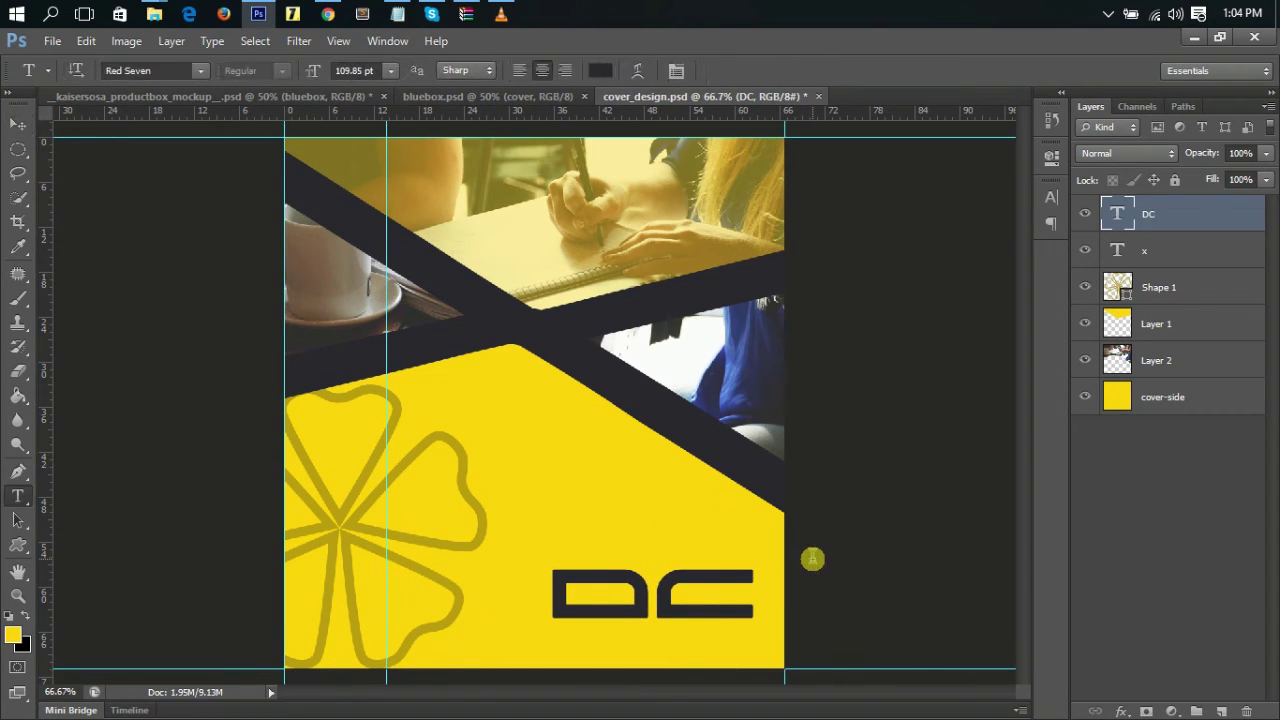
{"action": "left_click", "coordinate": [376, 72]}
{"action": "type", "text": "6"}
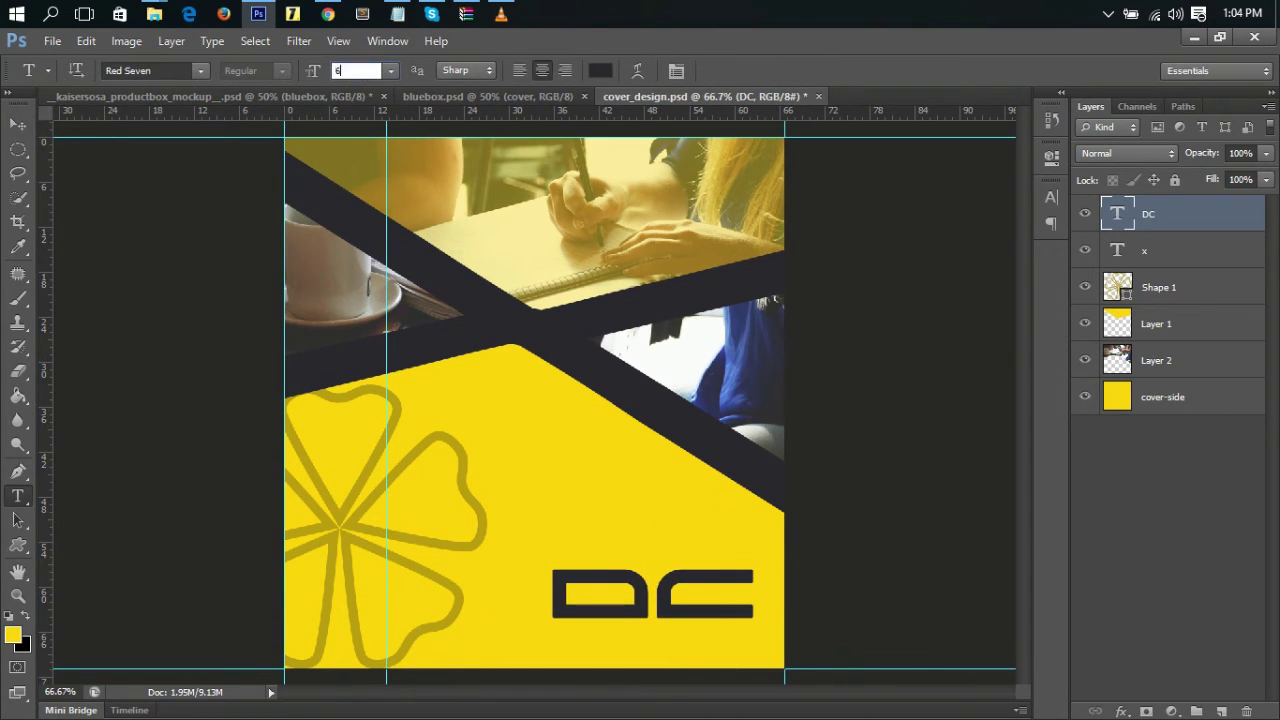
{"action": "type", "text": "0"}
{"action": "key", "text": "Return"}
Nudge the DC logo slightly right and start a new text line at the bottom-left.
{"action": "left_click", "coordinate": [18, 123]}
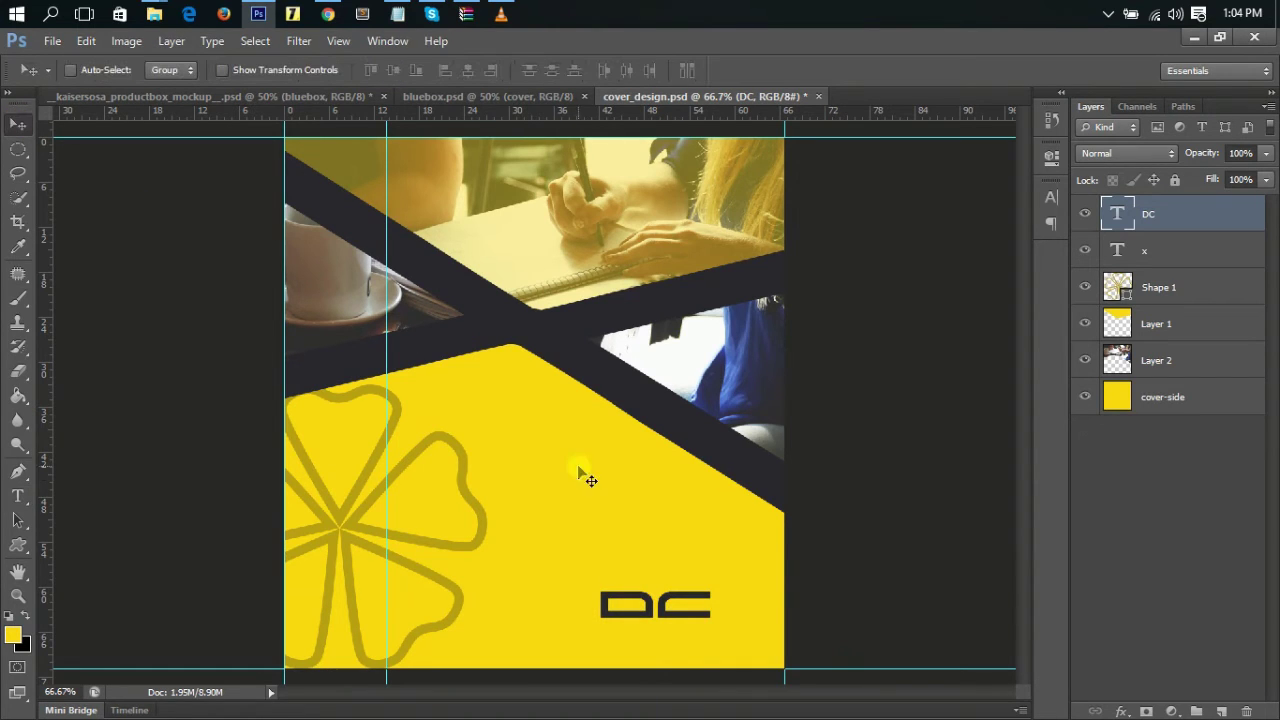
{"action": "left_click_drag", "start_coordinate": [680, 612], "coordinate": [721, 613]}
{"action": "key", "text": "t"}
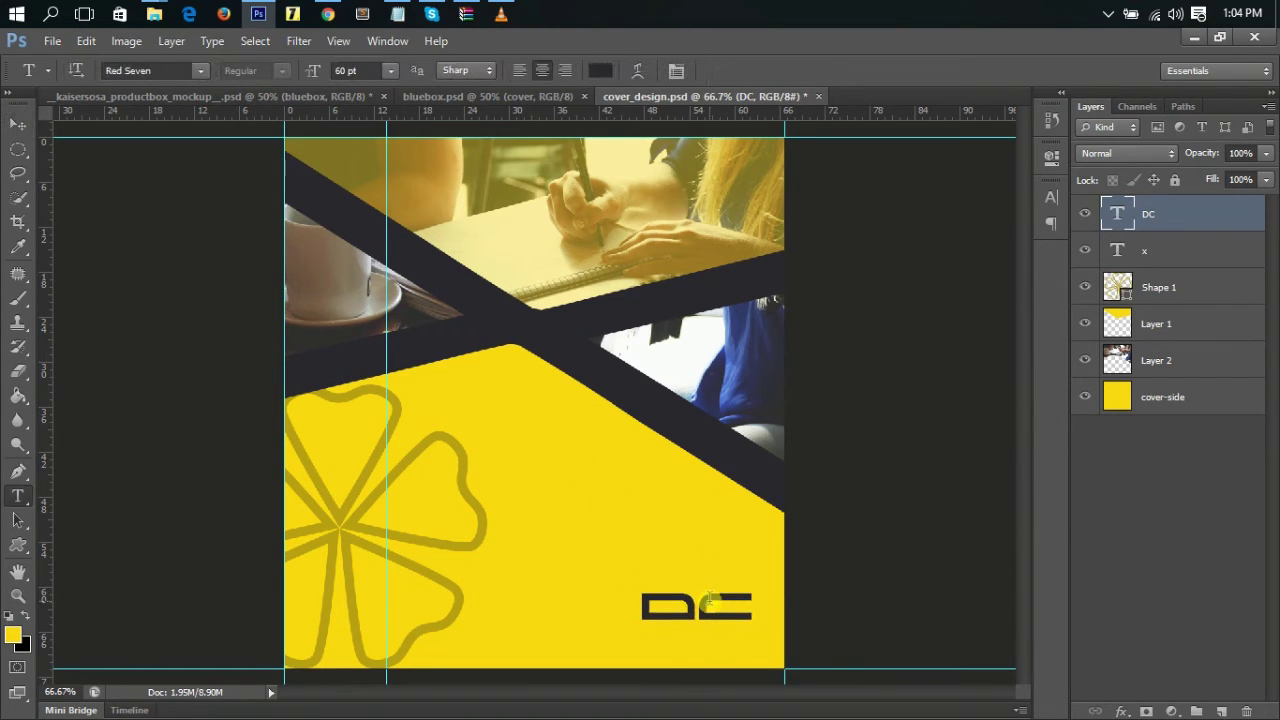
{"action": "left_click", "coordinate": [367, 657]}
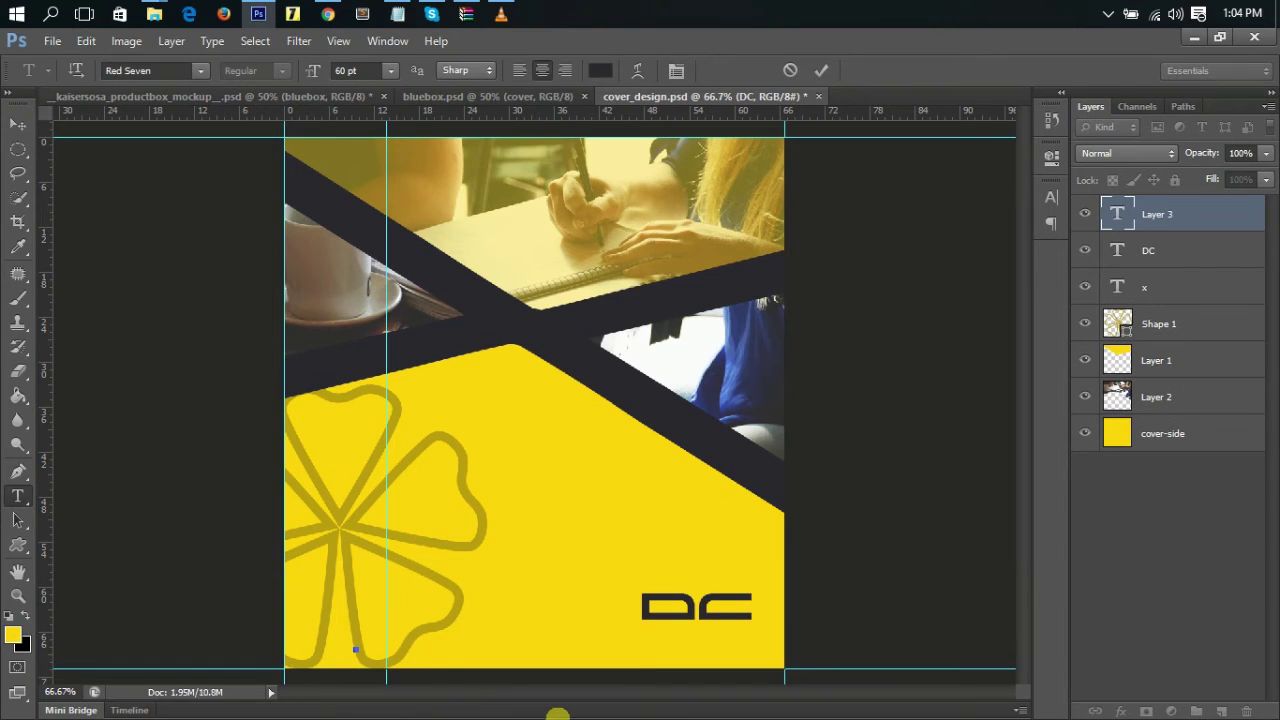
Type 'DESCORB' and set it in Source Sans Pro at 30 pt.
{"action": "type", "text": "DESCORB"}
{"action": "key", "text": "ctrl+a"}
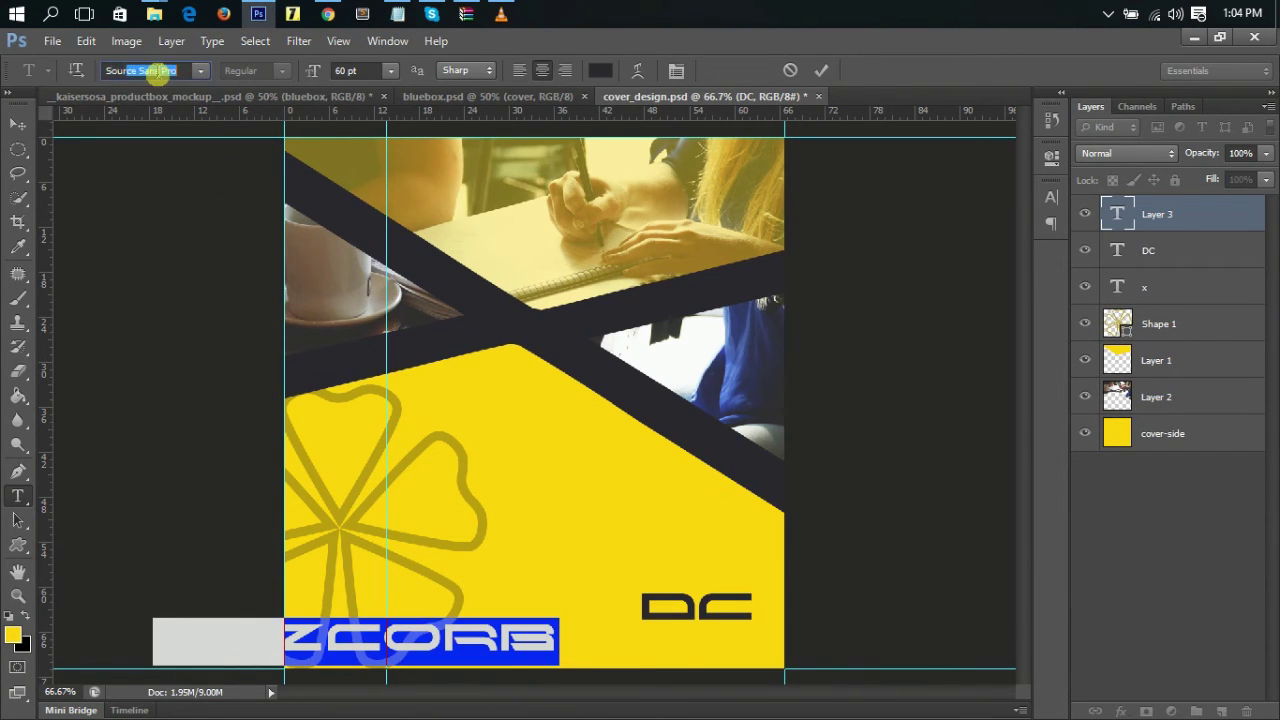
{"action": "key", "text": "Return"}
{"action": "left_click", "coordinate": [358, 72]}
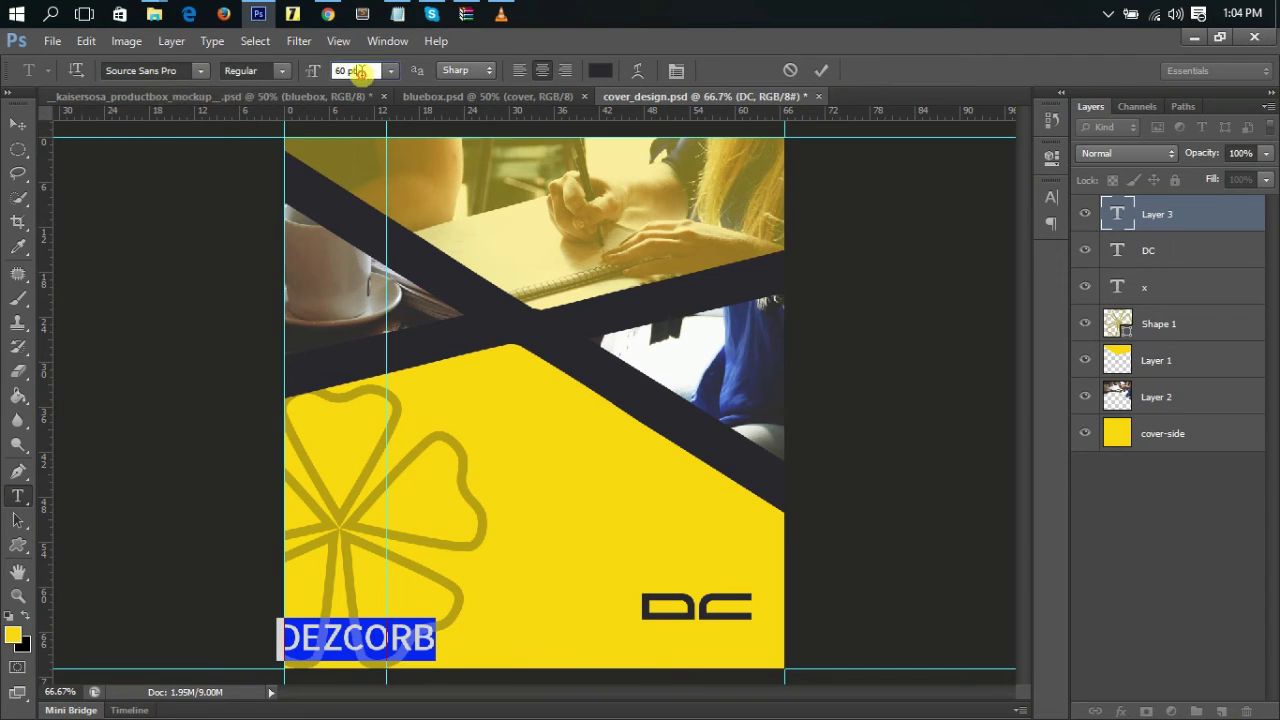
{"action": "type", "text": "30"}
{"action": "key", "text": "Return"}
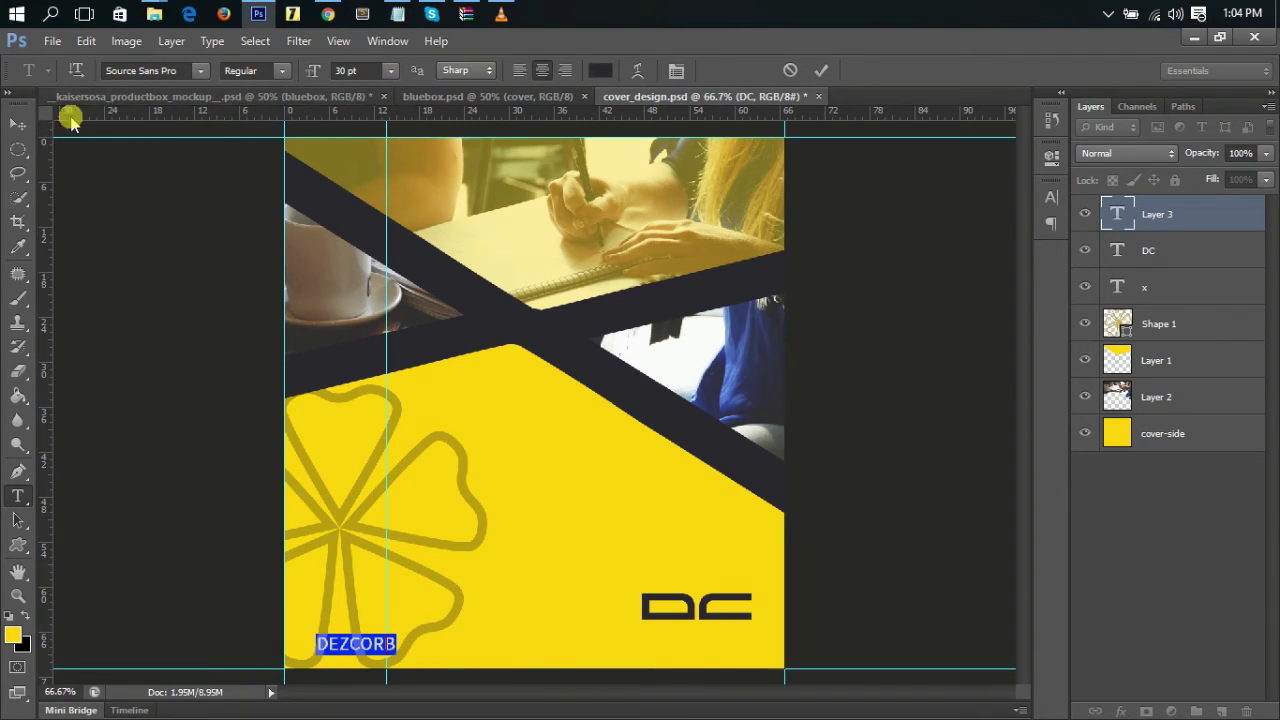
Make the text Semibold, commit it, and place it directly under the DC logo.
{"action": "left_click", "coordinate": [272, 71]}
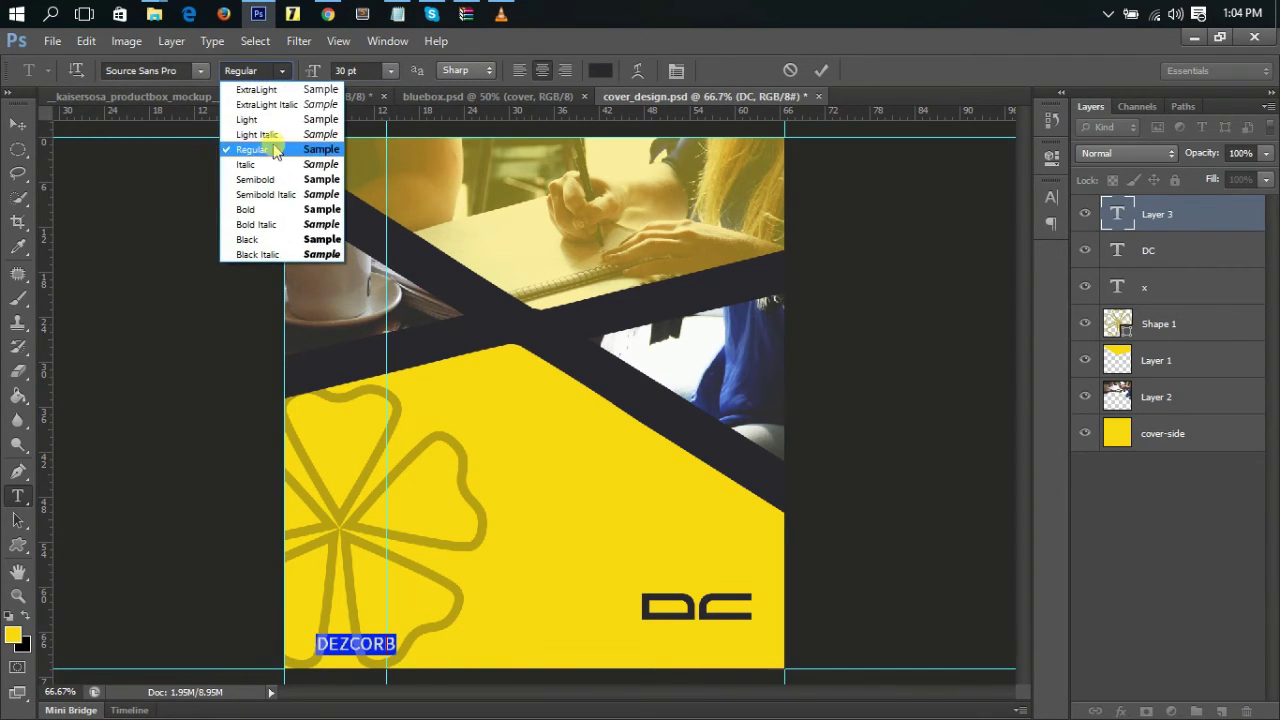
{"action": "left_click", "coordinate": [255, 179]}
{"action": "left_click", "coordinate": [821, 70]}
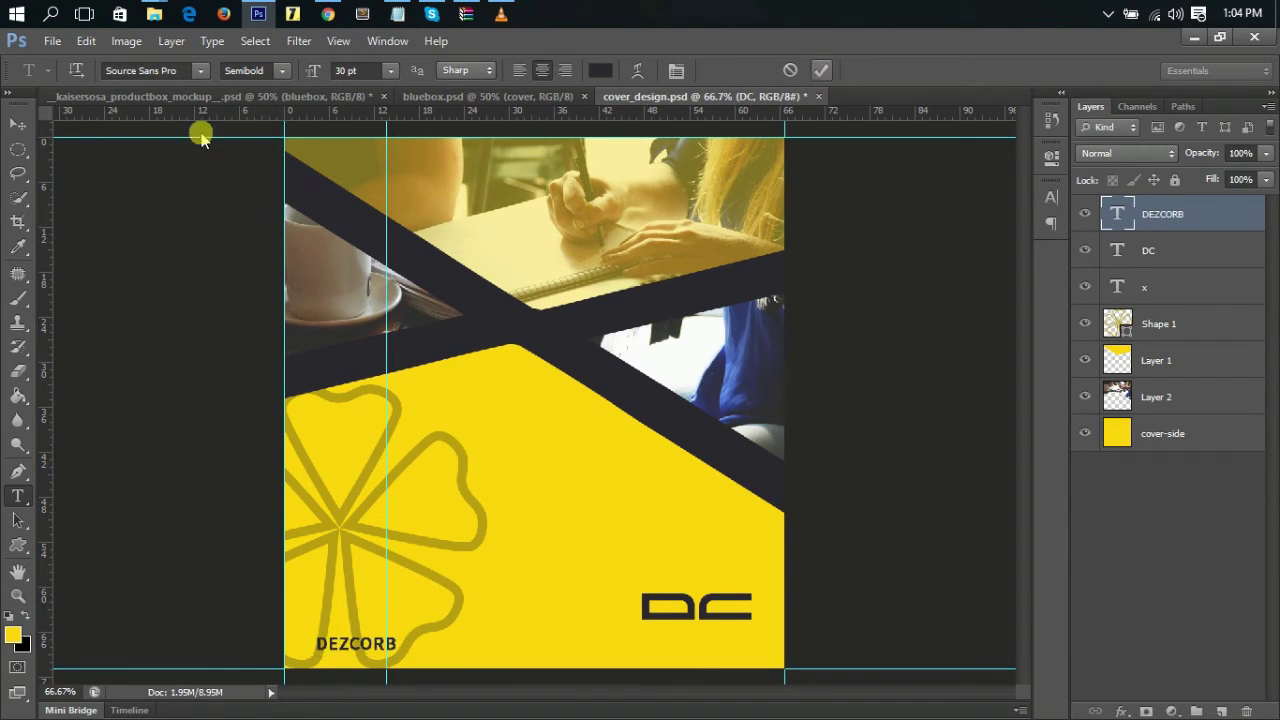
{"action": "left_click", "coordinate": [18, 123]}
{"action": "left_click_drag", "start_coordinate": [458, 557], "coordinate": [798, 550]}
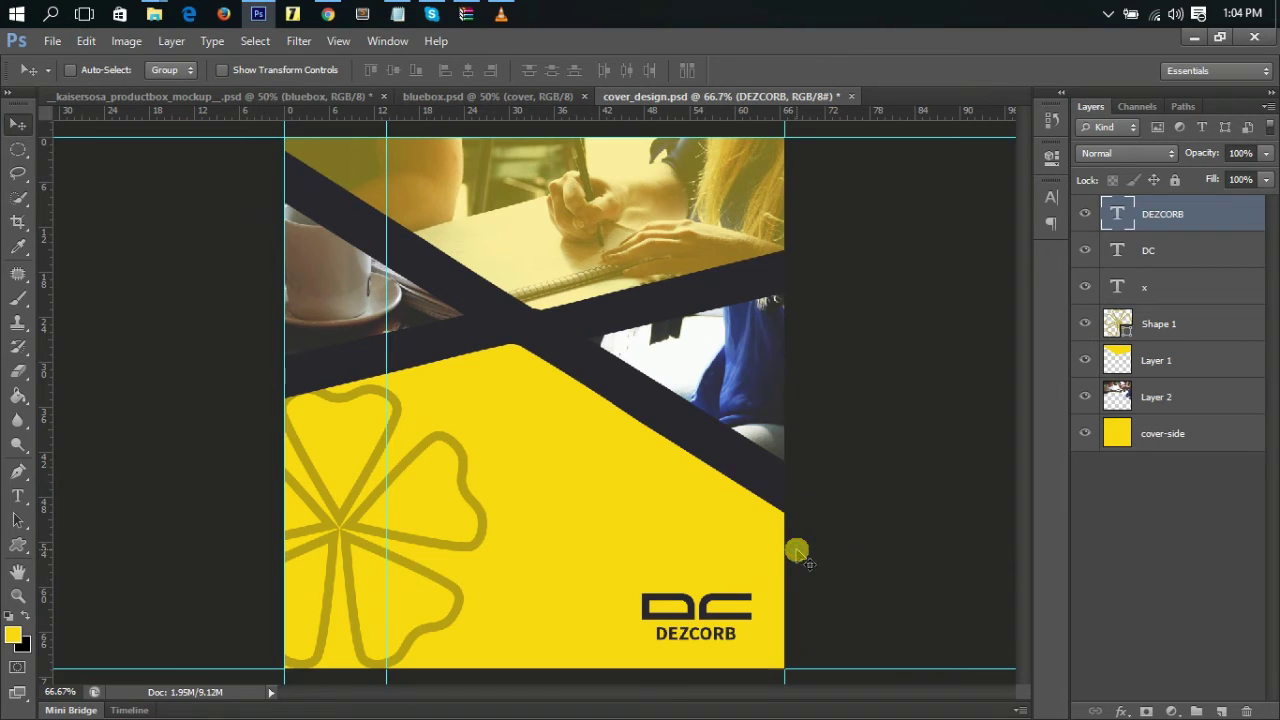
Widen DEZCORB's letter tracking to 280, nudge it into place, and deselect it.
{"action": "left_click", "coordinate": [1050, 197]}
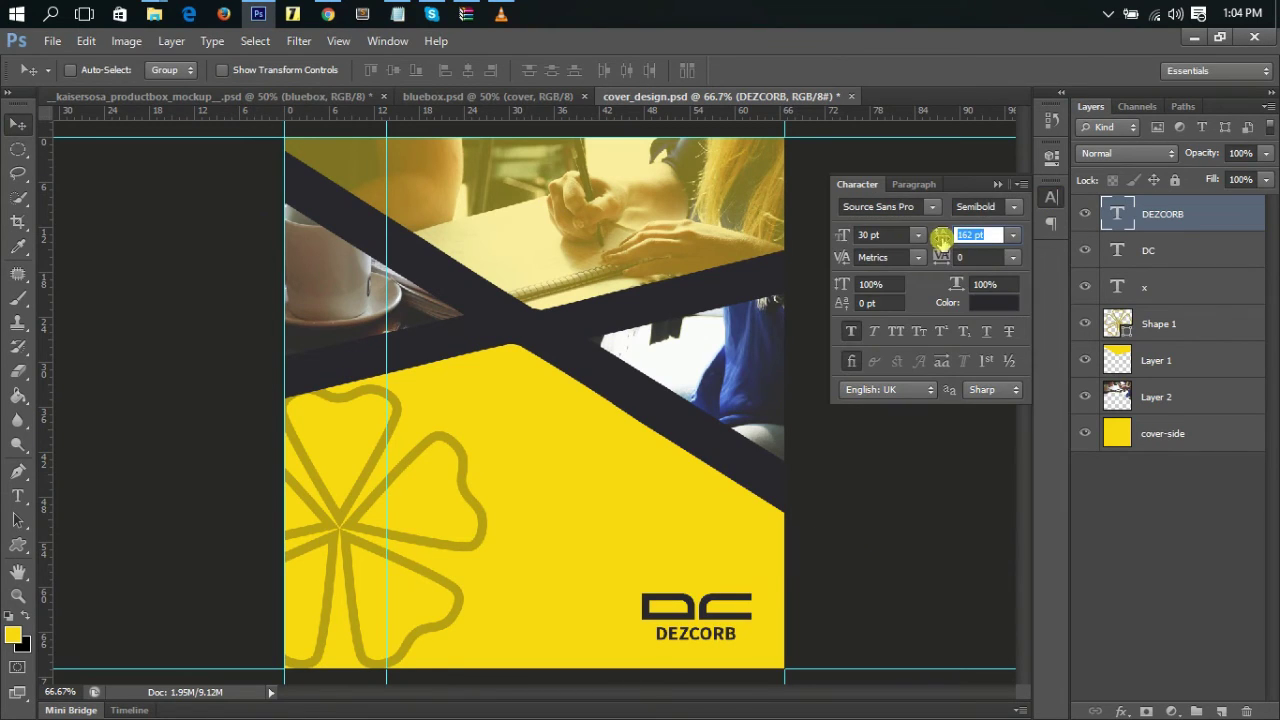
{"action": "left_click_drag", "start_coordinate": [941, 254], "coordinate": [952, 256]}
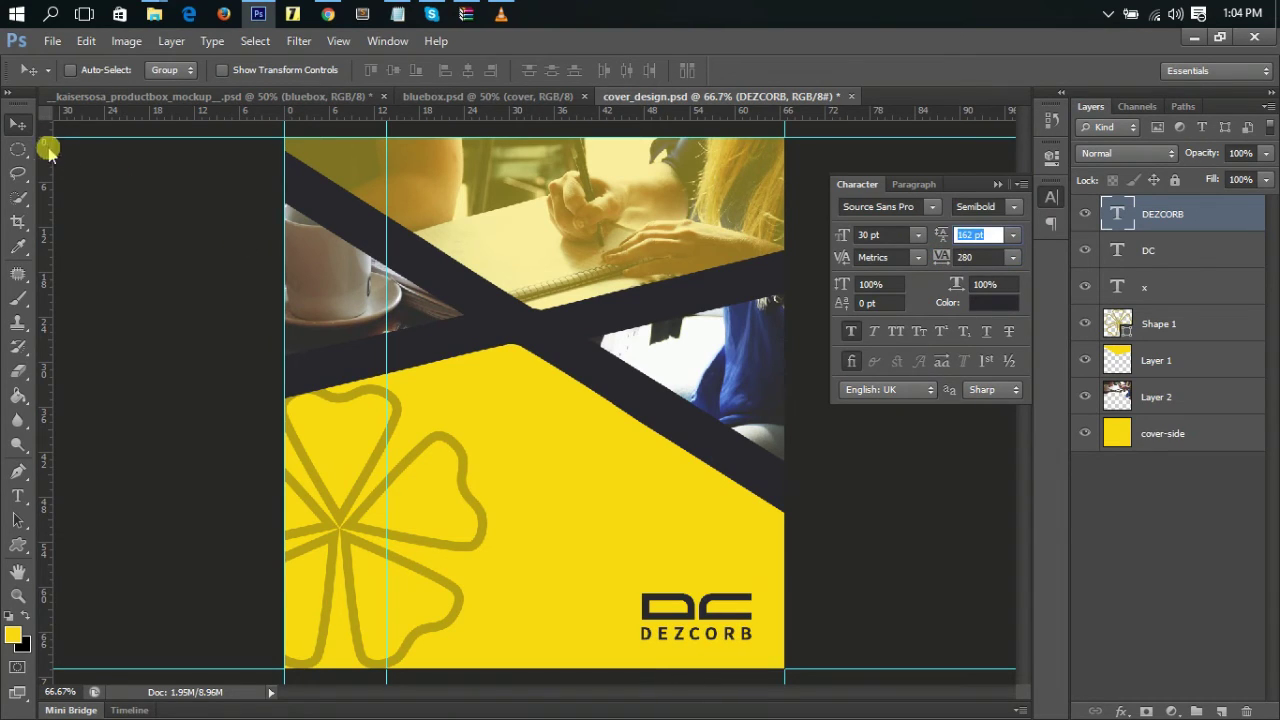
{"action": "left_click", "coordinate": [594, 468]}
{"action": "left_click_drag", "start_coordinate": [705, 618], "coordinate": [707, 617]}
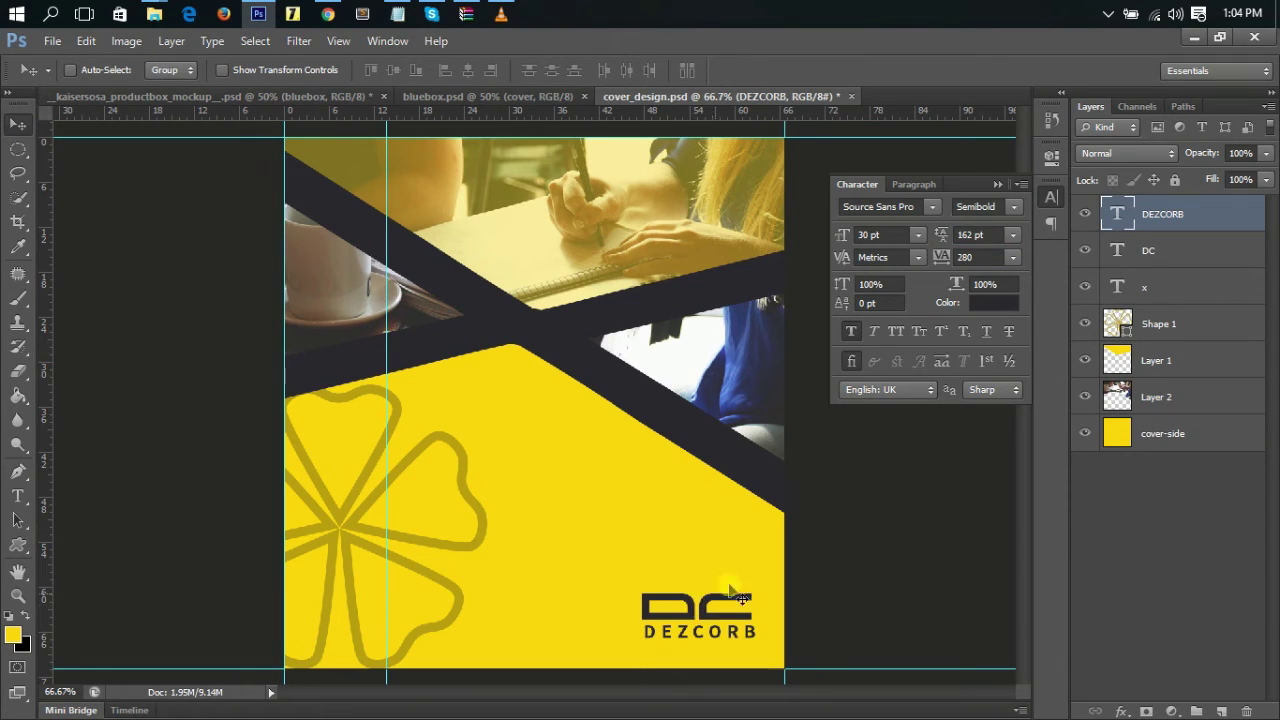
{"action": "left_click", "coordinate": [996, 186]}
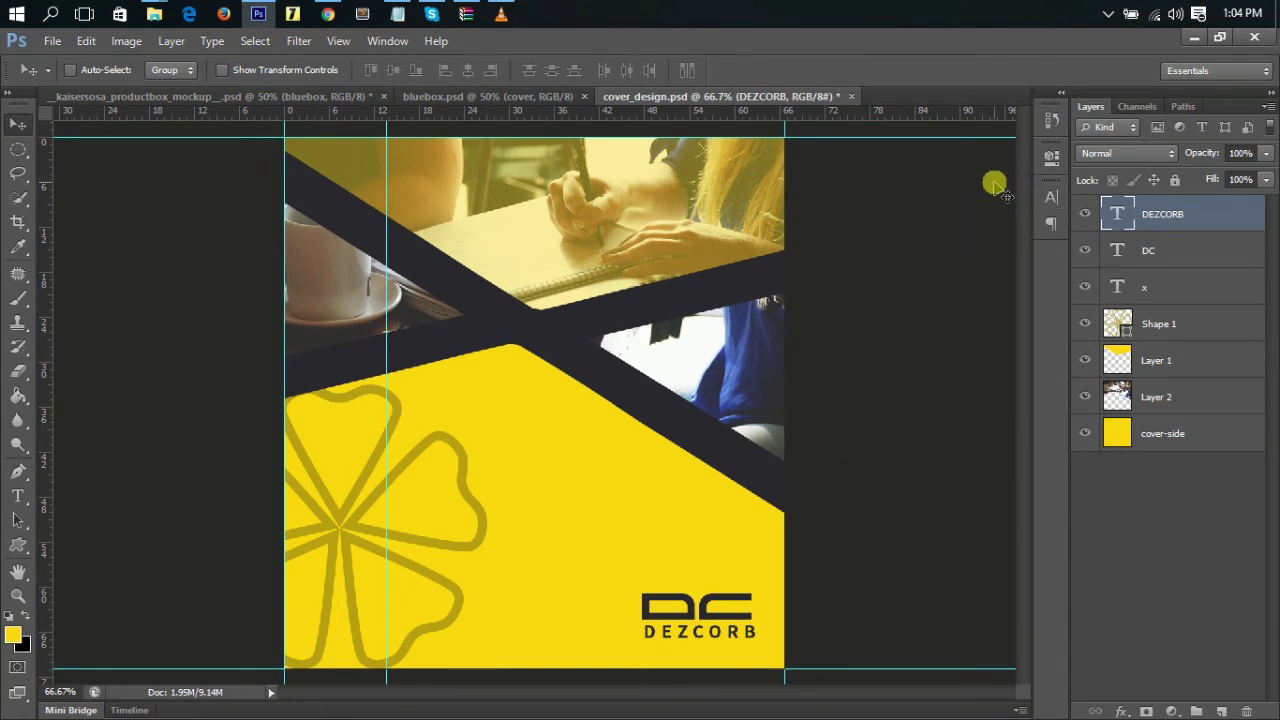
{"action": "left_click", "coordinate": [1182, 510]}
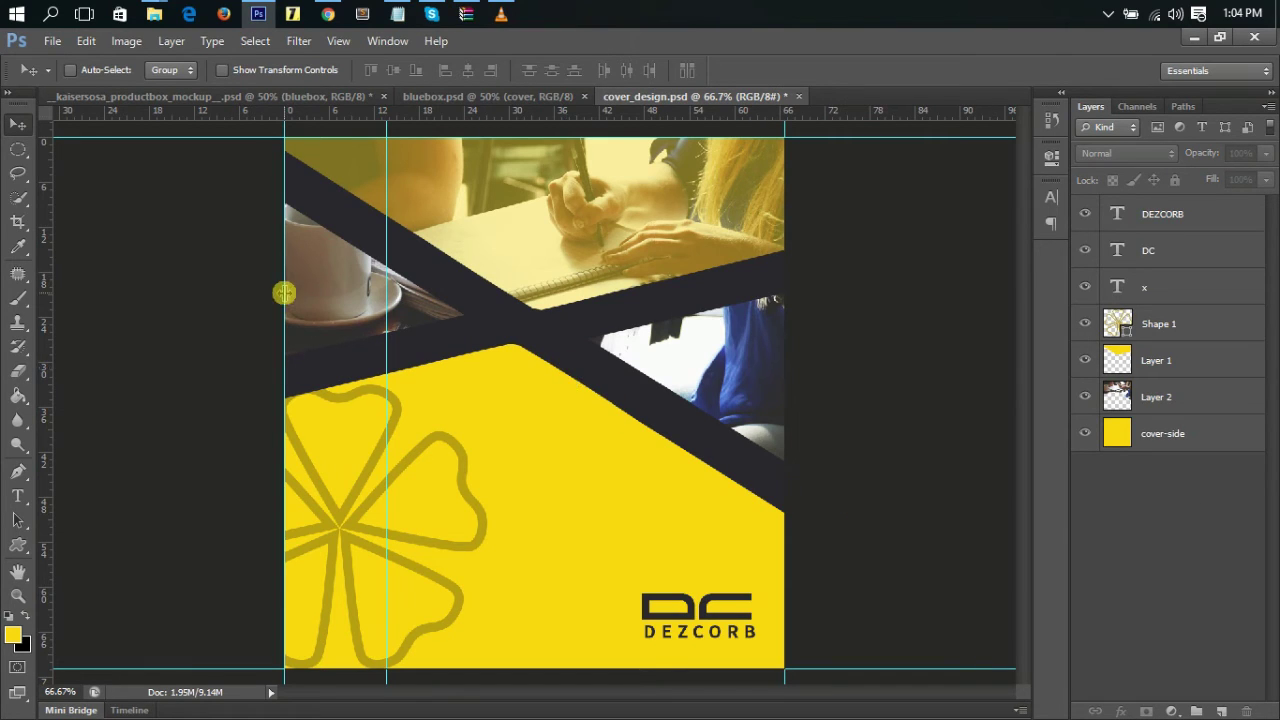
Save and close cover_design.psd.
{"action": "left_click", "coordinate": [52, 41]}
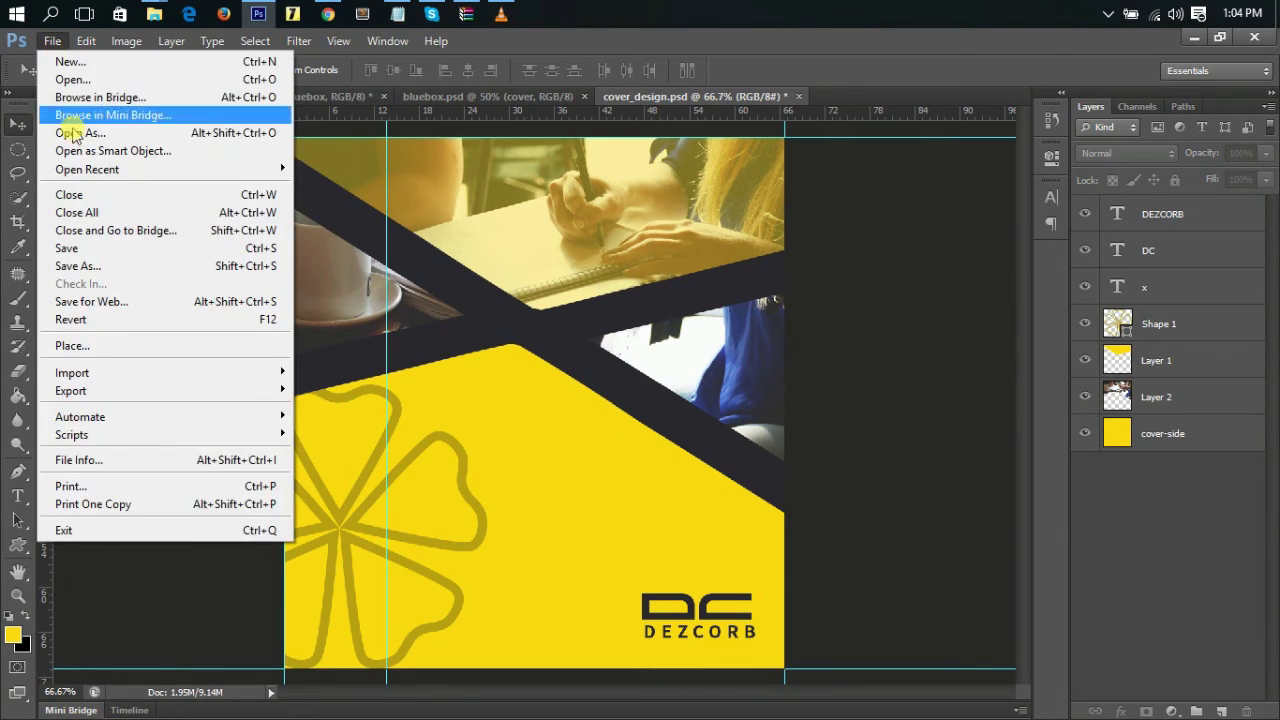
{"action": "left_click", "coordinate": [88, 257]}
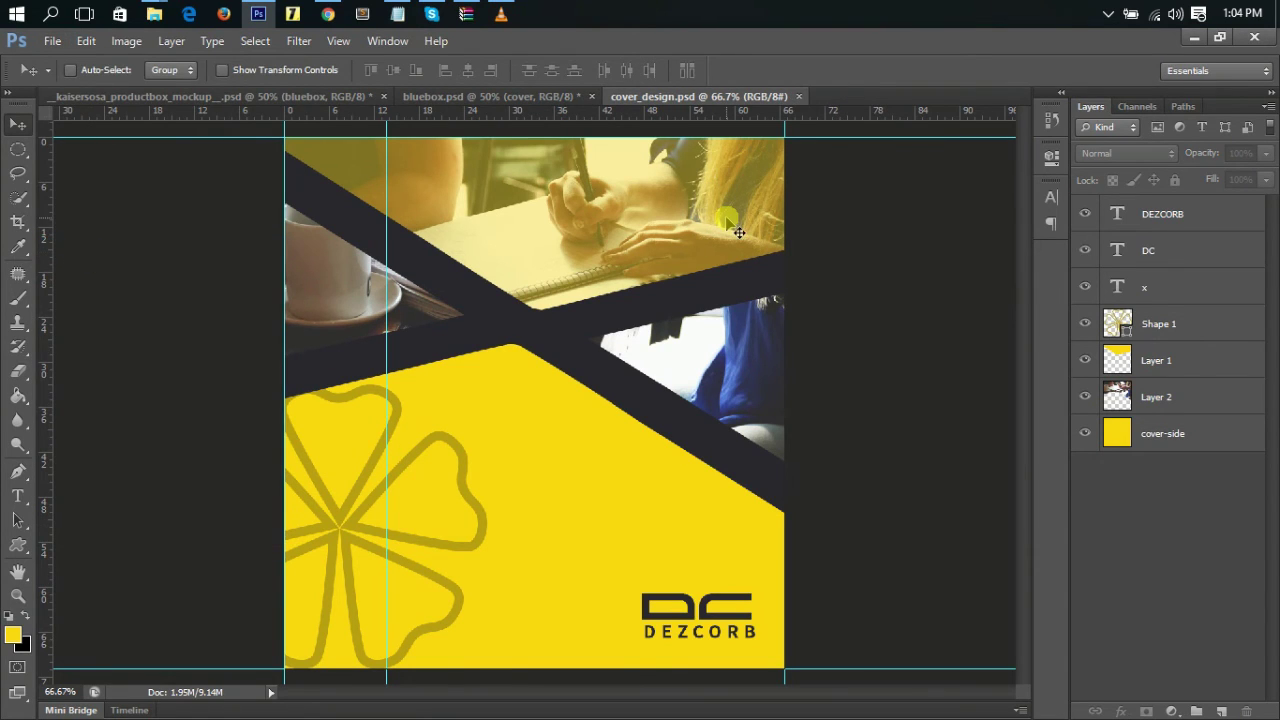
{"action": "left_click", "coordinate": [801, 97]}
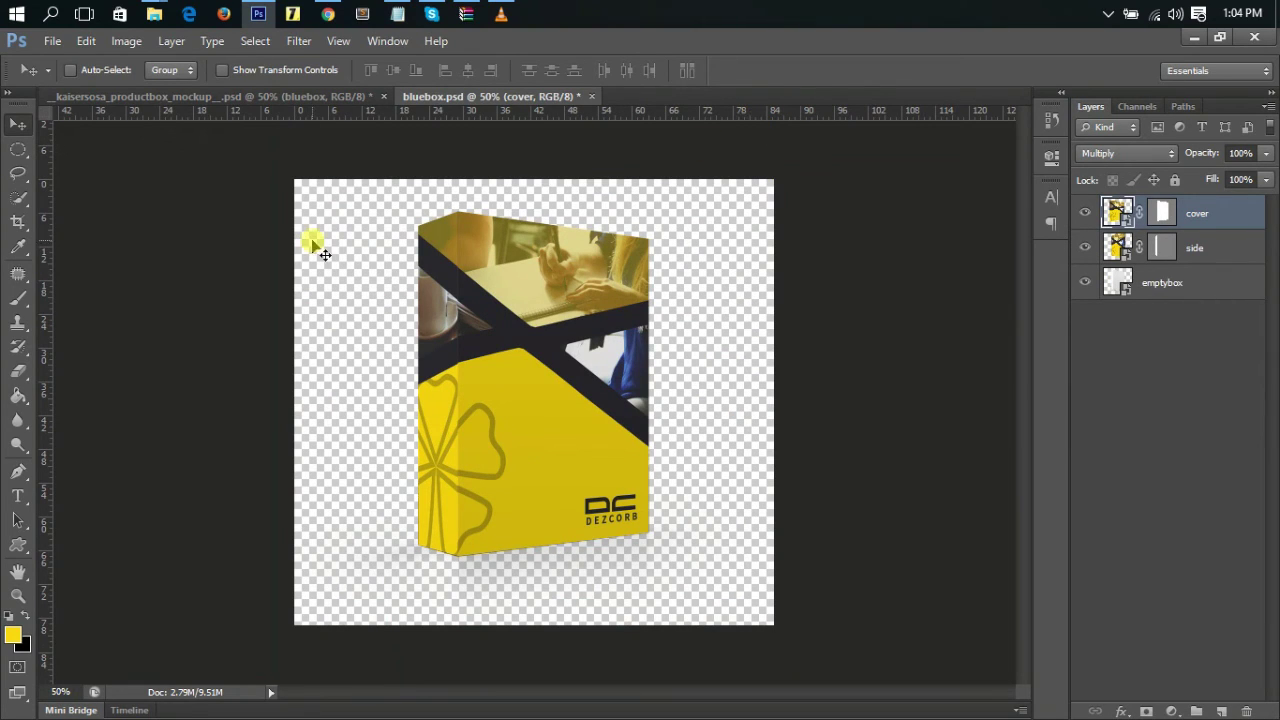
Save and close bluebox.psd, returning to the mockup.
{"action": "left_click", "coordinate": [52, 41]}
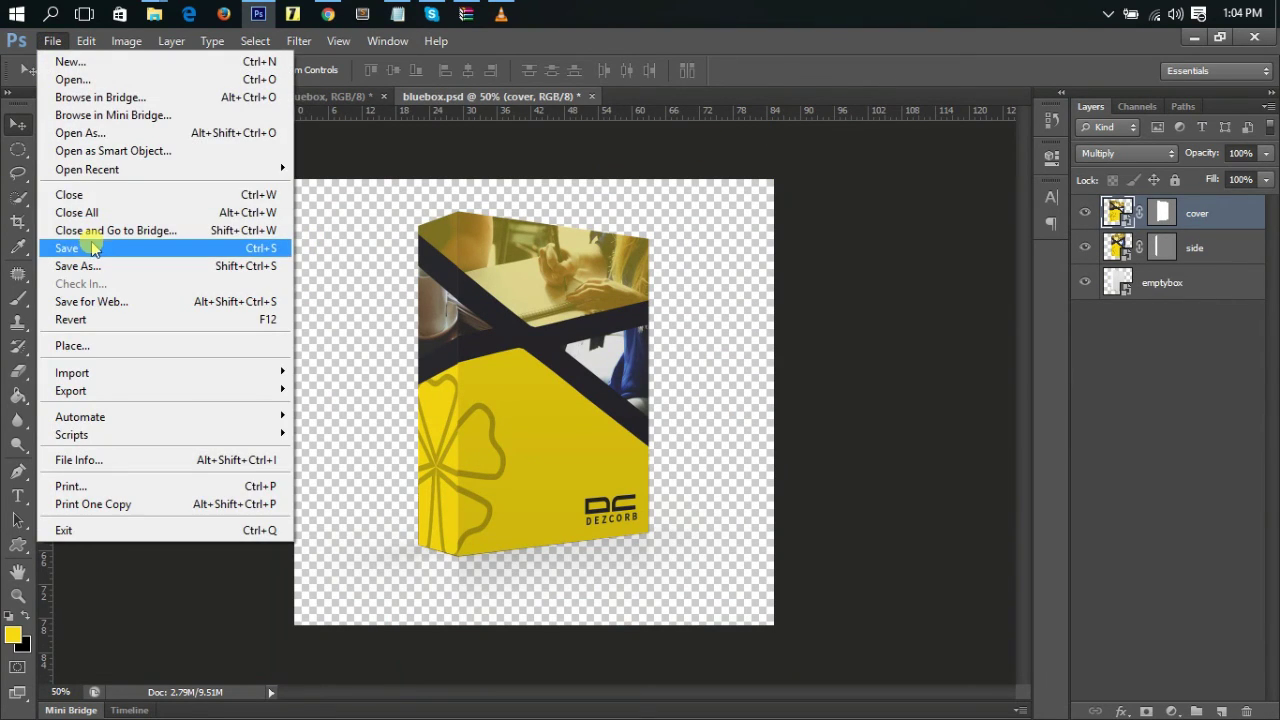
{"action": "left_click", "coordinate": [90, 248]}
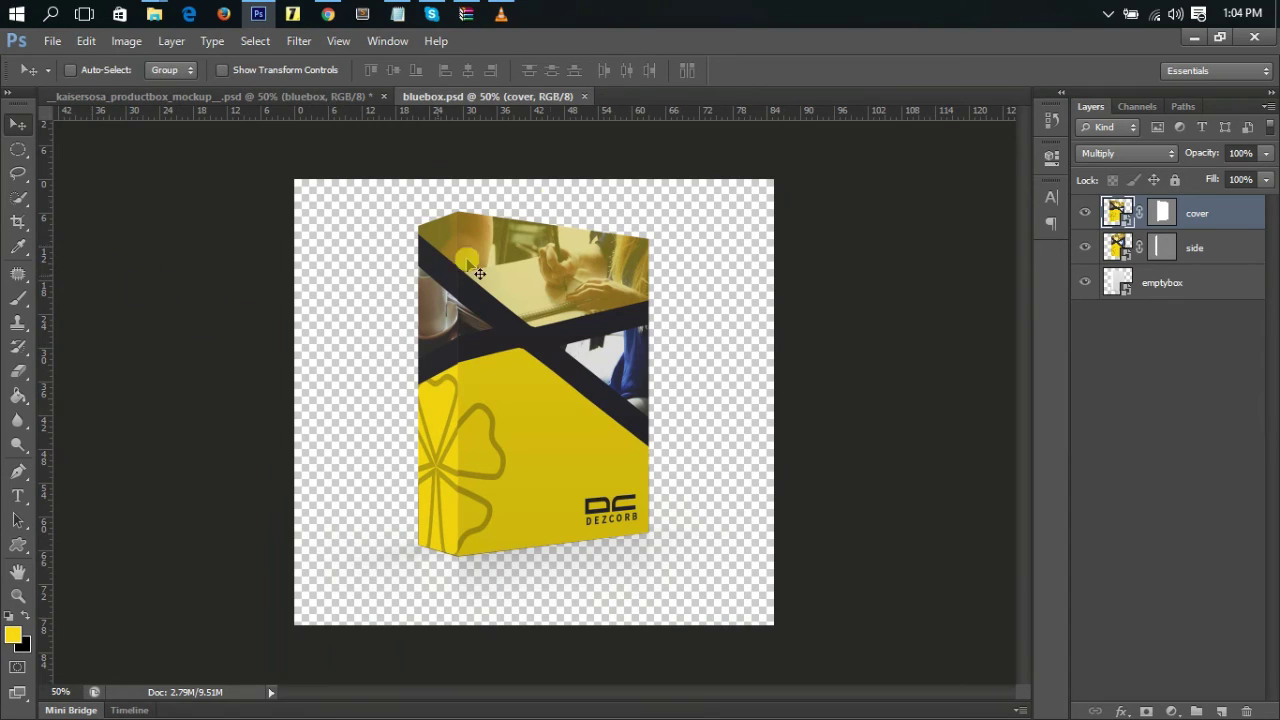
{"action": "left_click", "coordinate": [584, 96]}
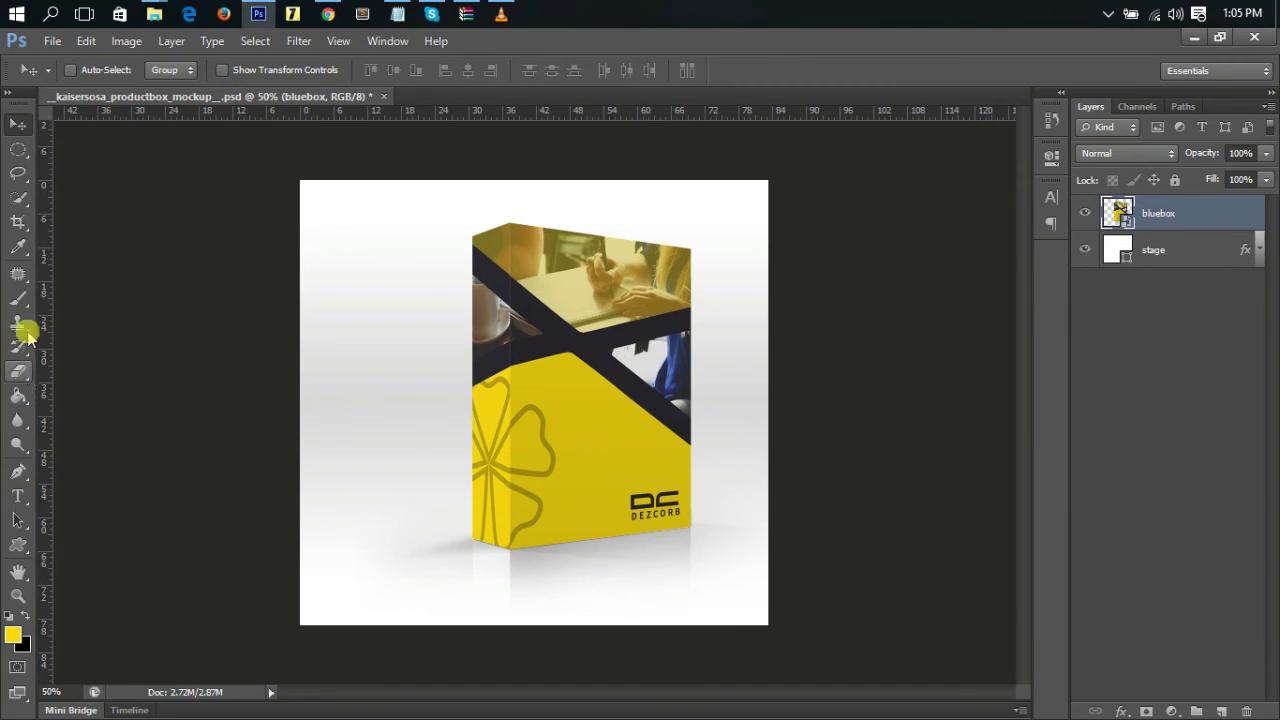
Crop the mockup canvas wider on both sides of the white stage, then select the stage layer.
{"action": "key", "text": "c"}
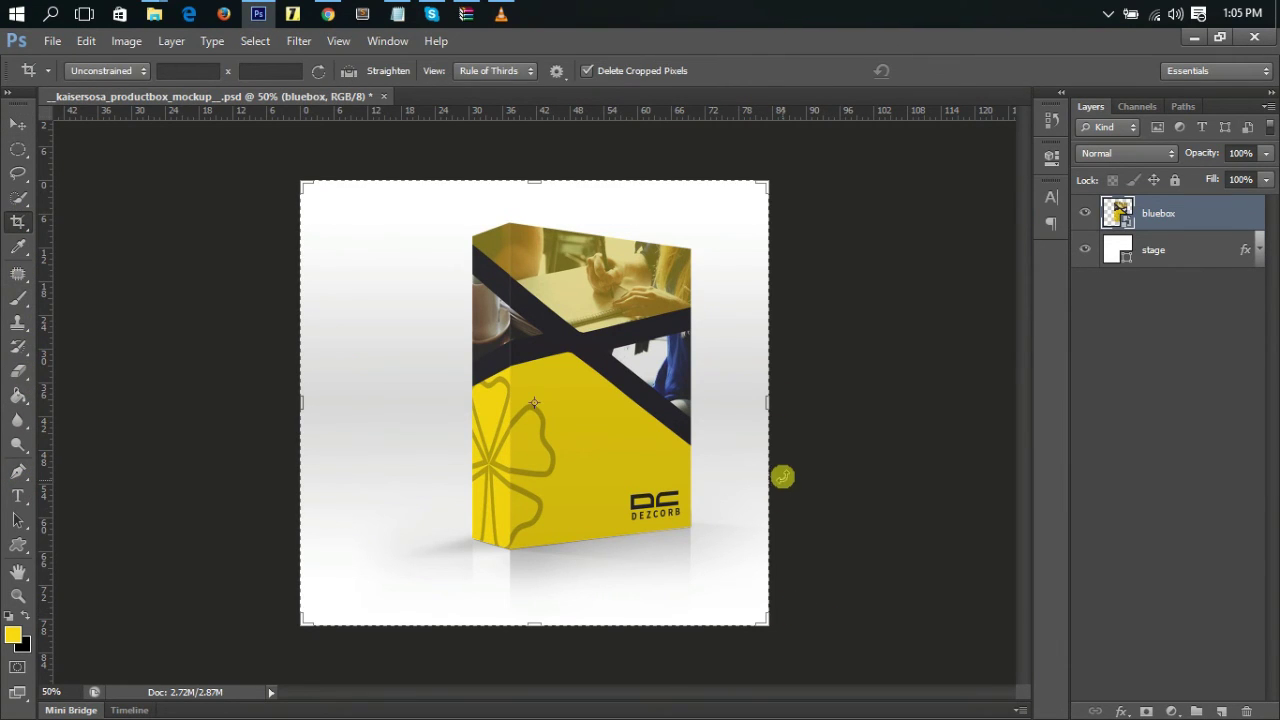
{"action": "left_click_drag", "start_coordinate": [770, 390], "coordinate": [889, 385]}
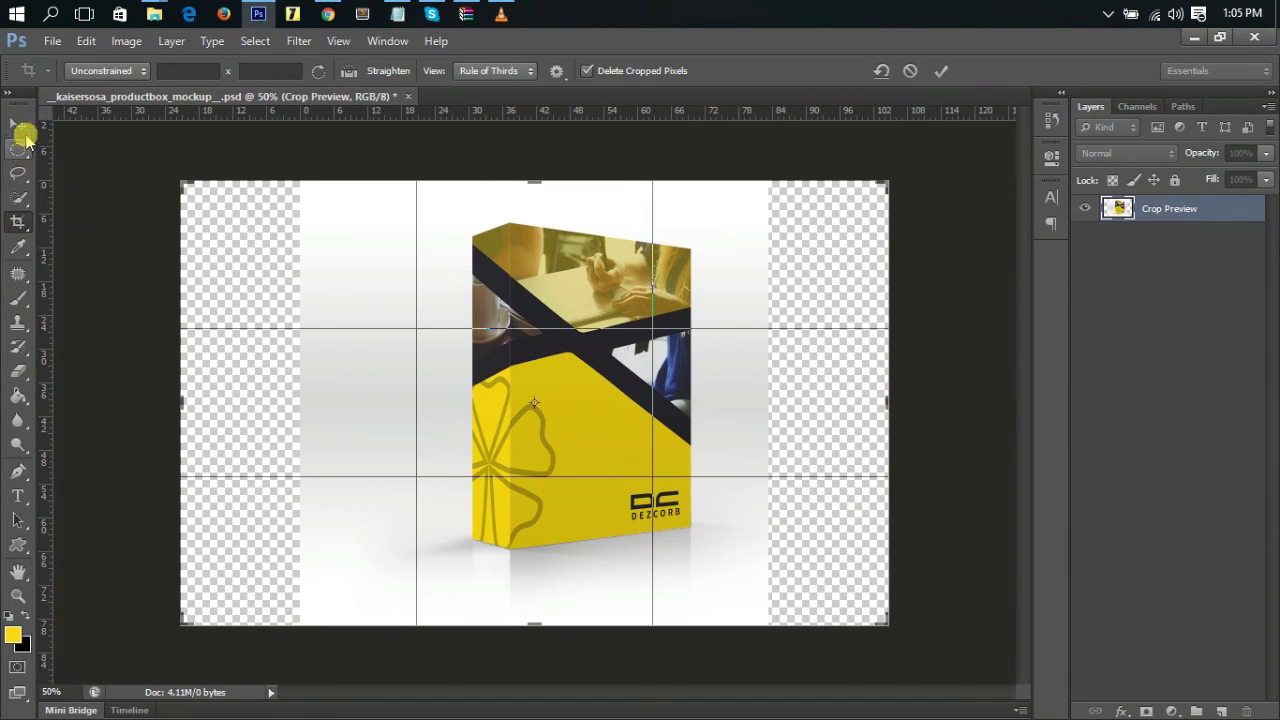
{"action": "left_click", "coordinate": [22, 128]}
{"action": "left_click", "coordinate": [560, 306]}
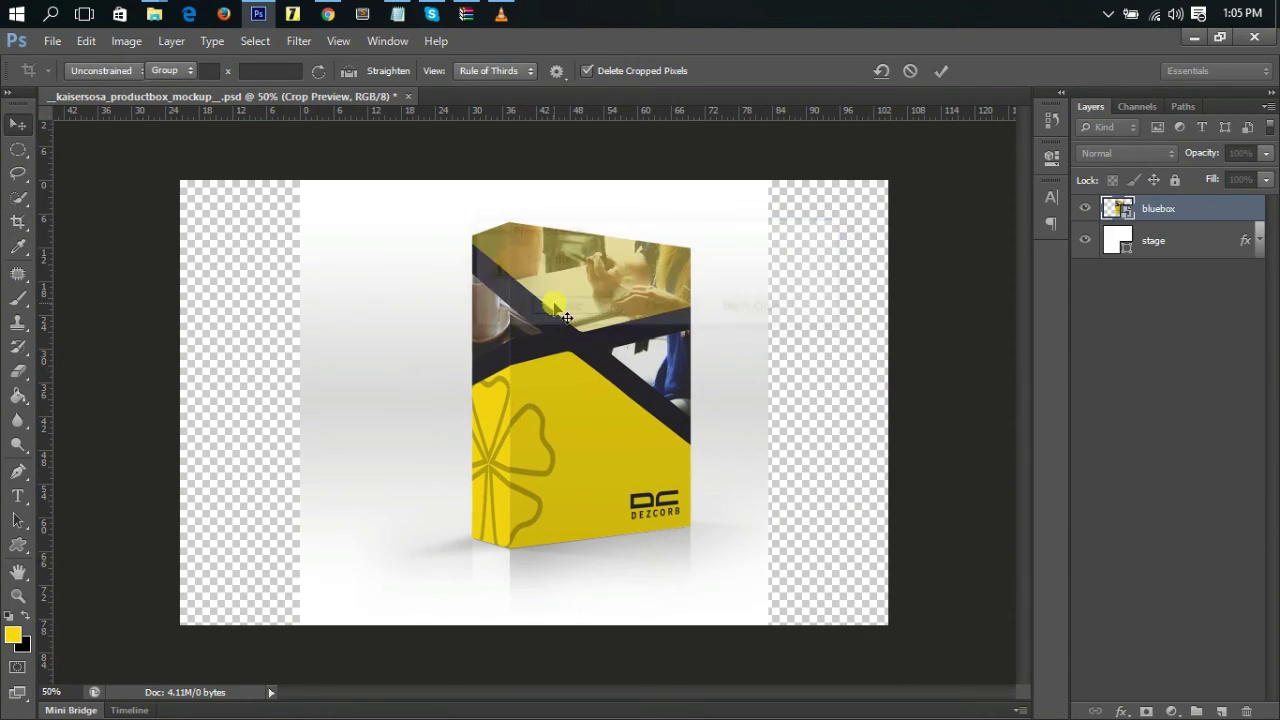
{"action": "left_click", "coordinate": [1184, 255]}
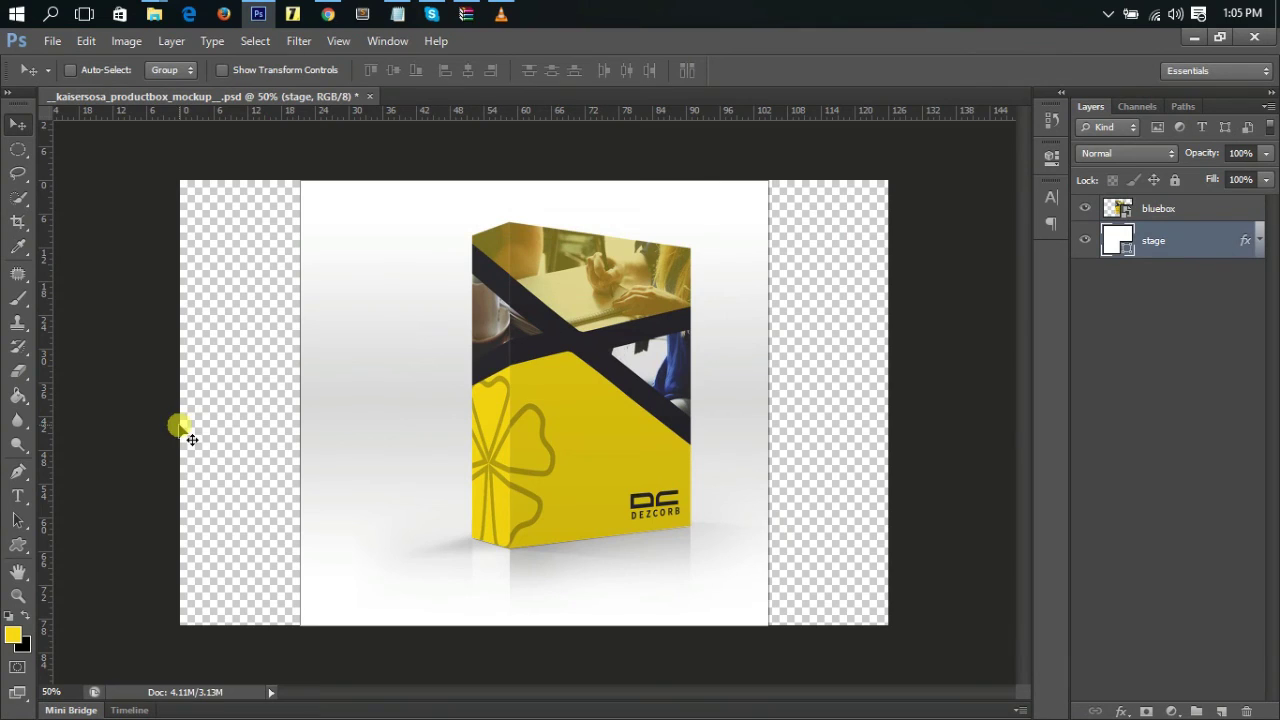
Set the foreground colour to white.
{"action": "key", "text": "i"}
{"action": "left_click", "coordinate": [12, 637]}
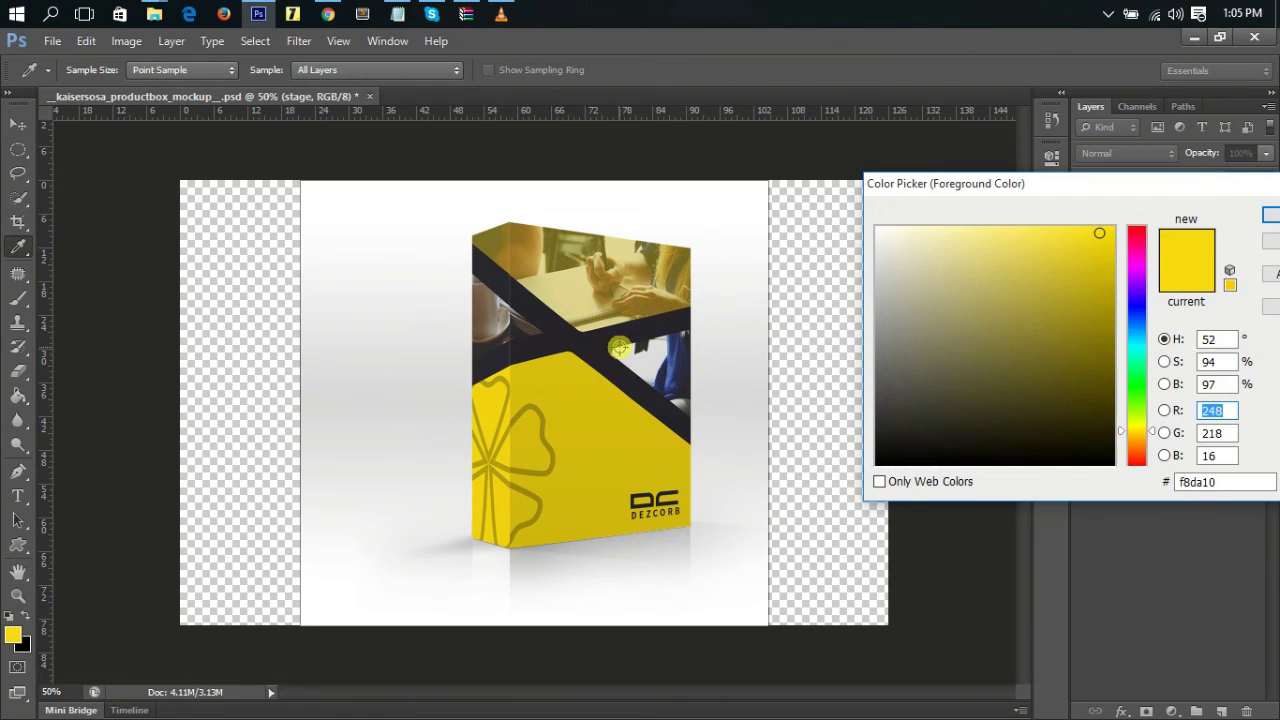
{"action": "left_click", "coordinate": [820, 212]}
{"action": "key", "text": "v"}
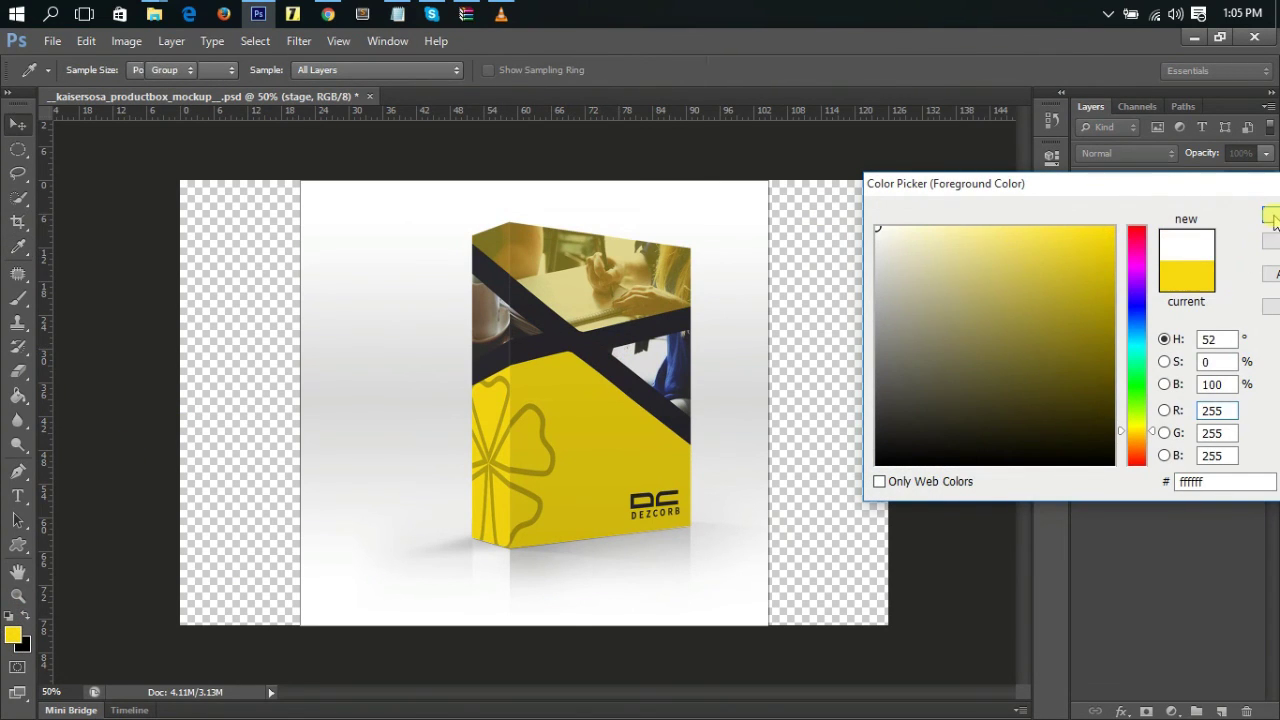
{"action": "left_click", "coordinate": [1268, 216]}
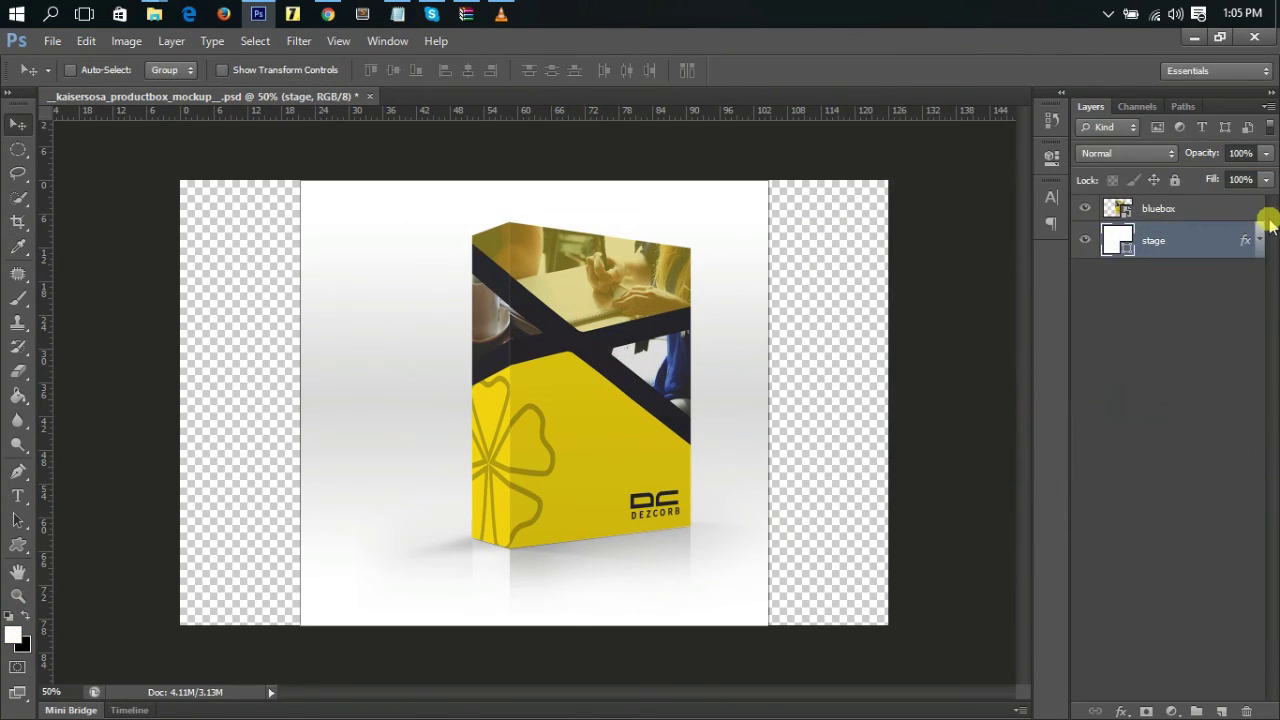
Fill a new Layer 1 with white and shift the bluebox layer slightly left and down.
{"action": "left_click", "coordinate": [1221, 711]}
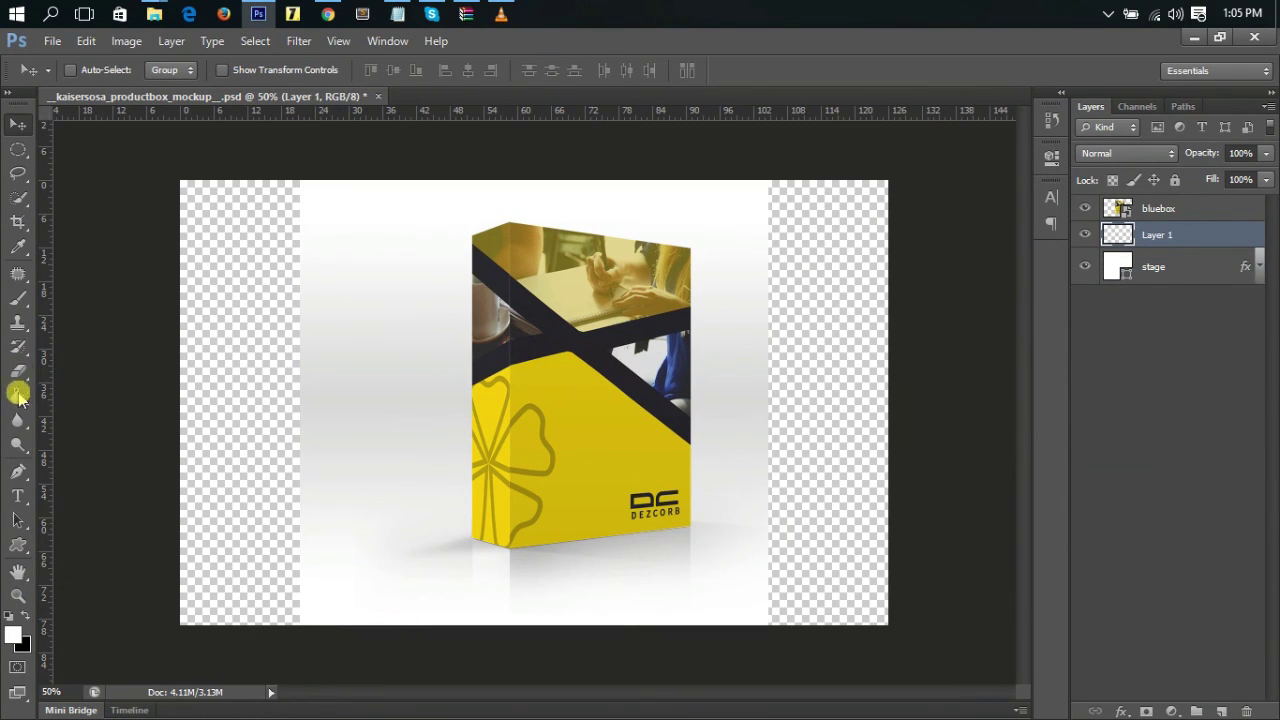
{"action": "left_click", "coordinate": [18, 394]}
{"action": "left_click", "coordinate": [267, 433]}
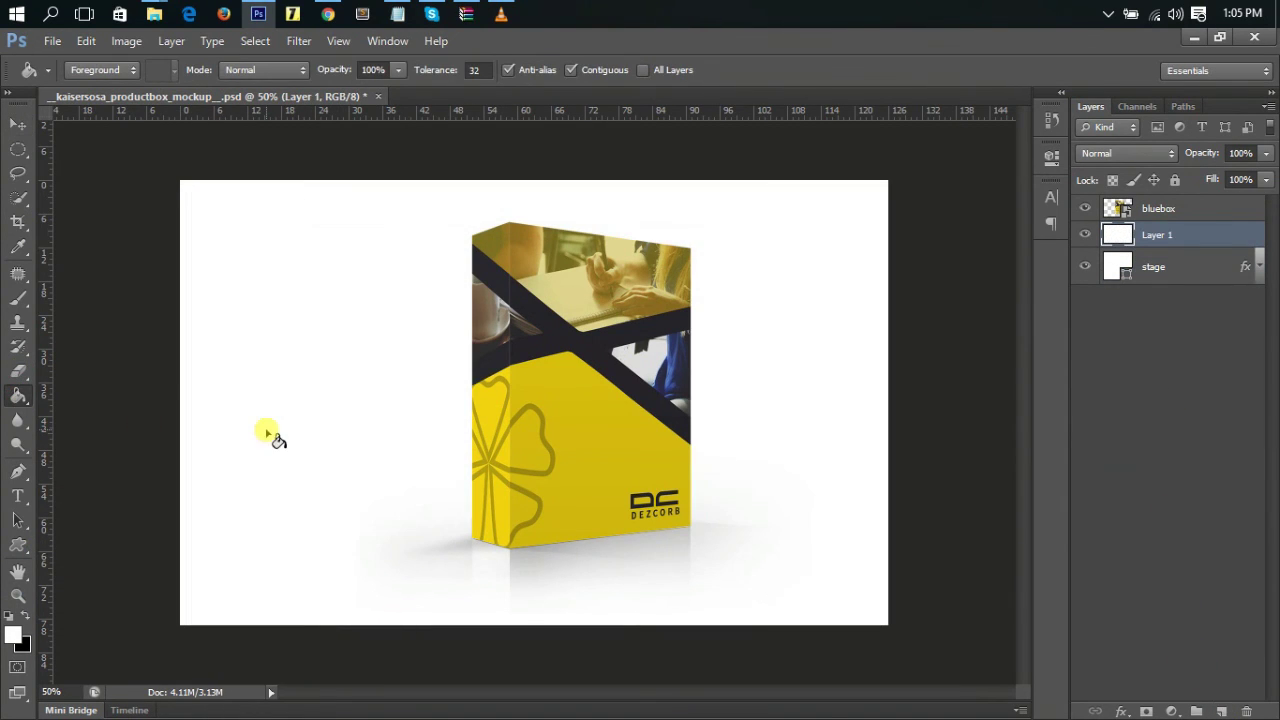
{"action": "left_click", "coordinate": [1165, 208]}
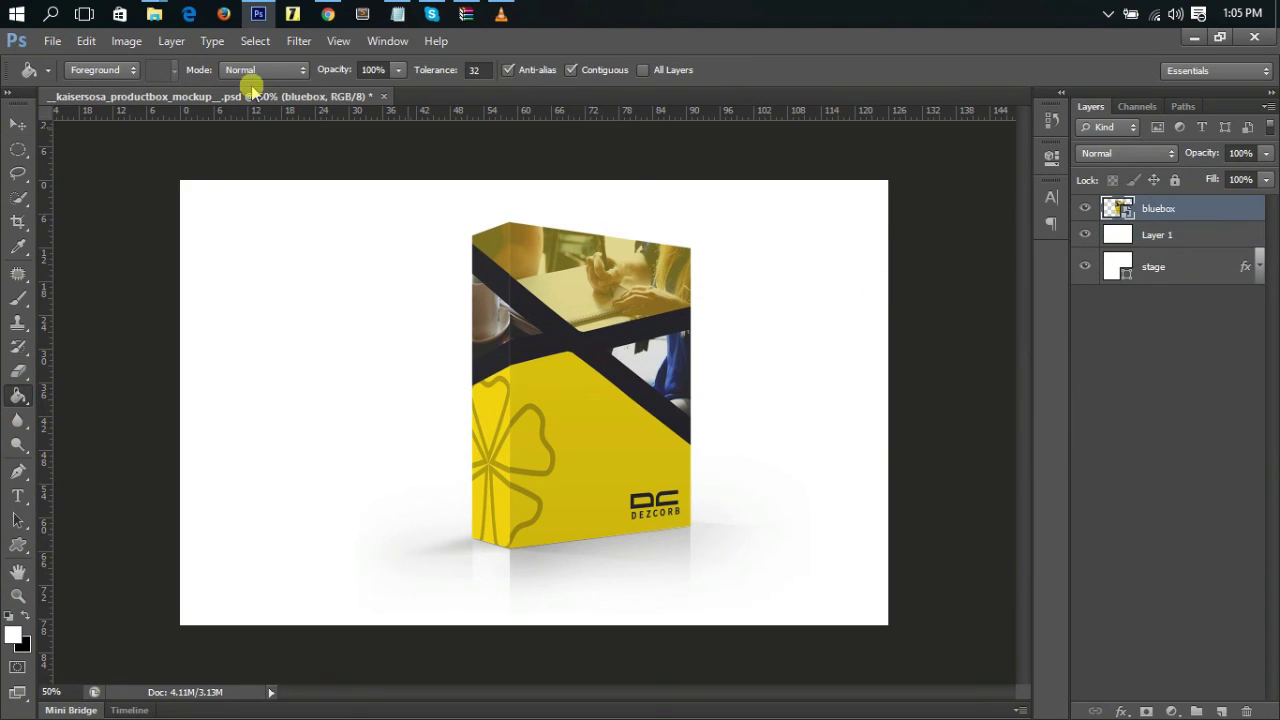
{"action": "left_click", "coordinate": [18, 124]}
{"action": "left_click_drag", "start_coordinate": [577, 378], "coordinate": [558, 390]}
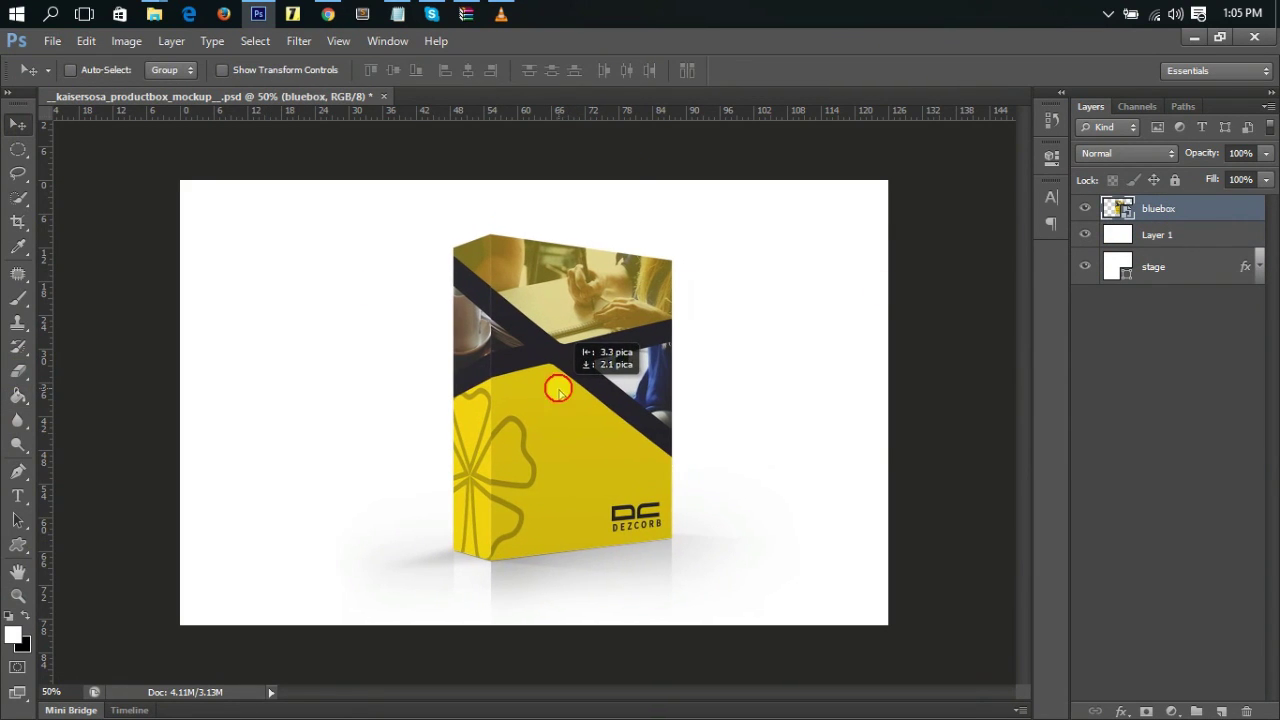
Choose a near-black dark purple as the foreground colour.
{"action": "left_click", "coordinate": [1160, 237]}
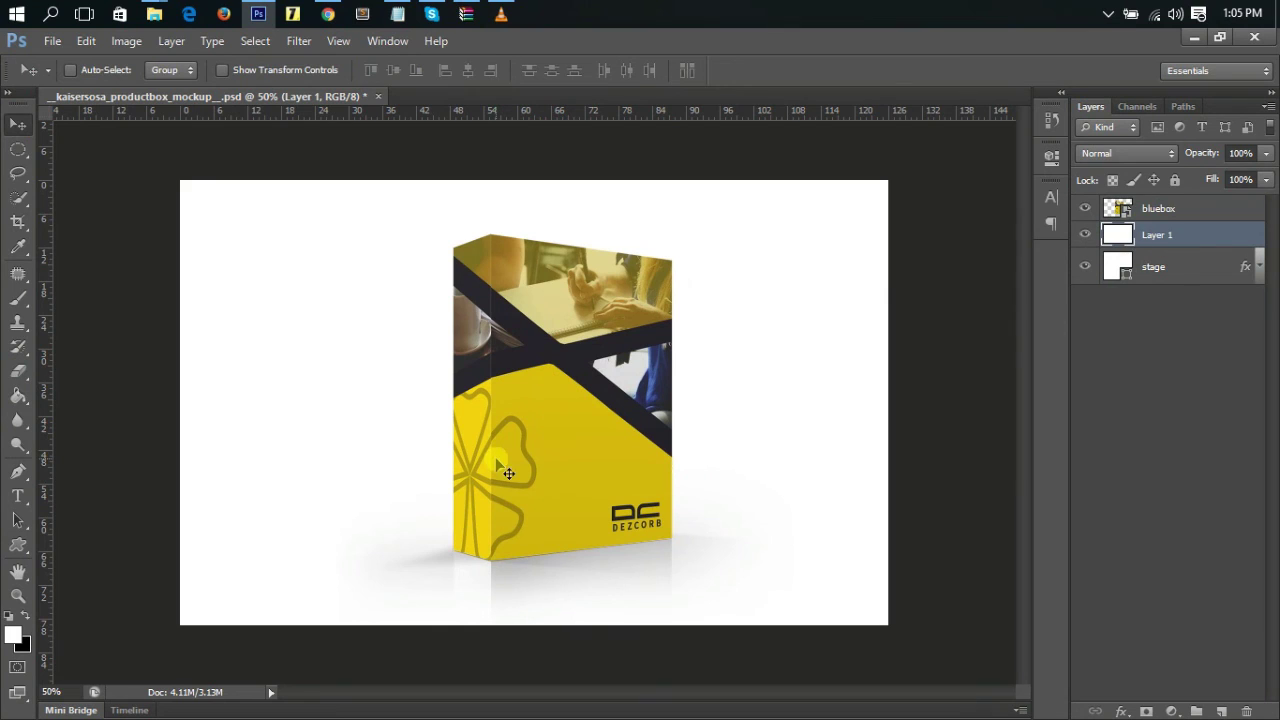
{"action": "left_click", "coordinate": [13, 634]}
{"action": "left_click", "coordinate": [880, 390]}
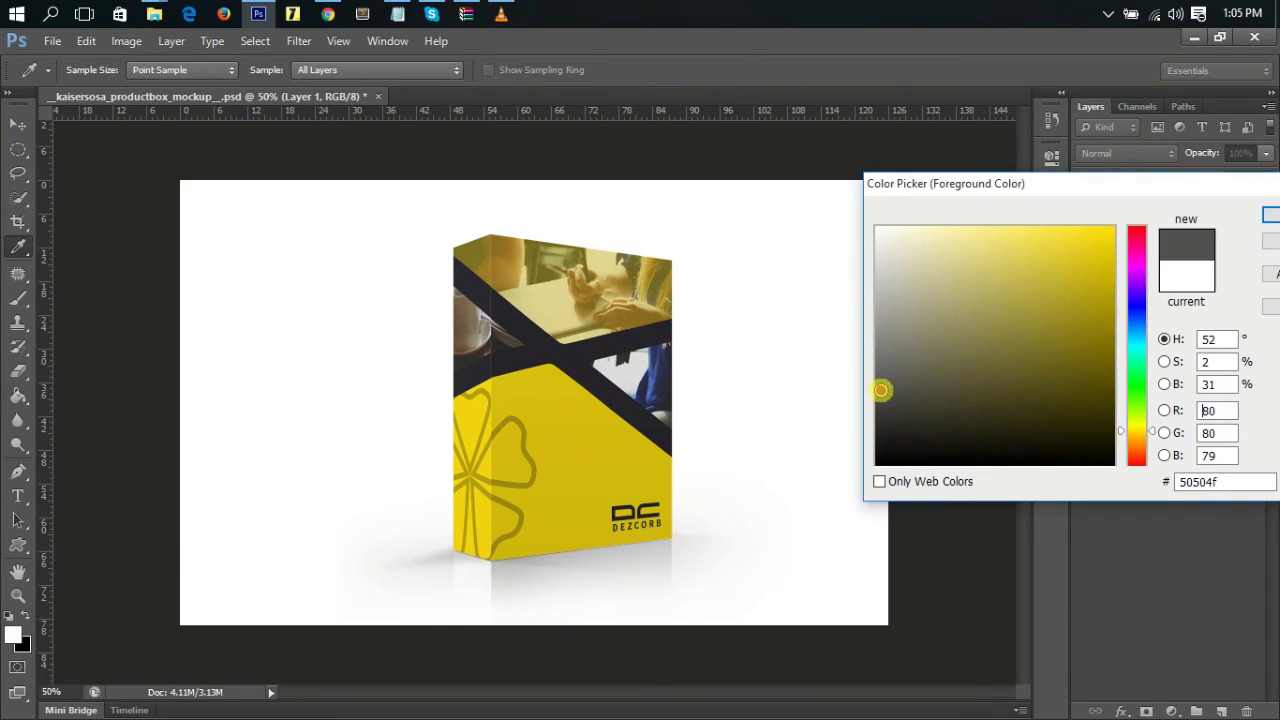
{"action": "left_click_drag", "start_coordinate": [880, 390], "coordinate": [920, 410]}
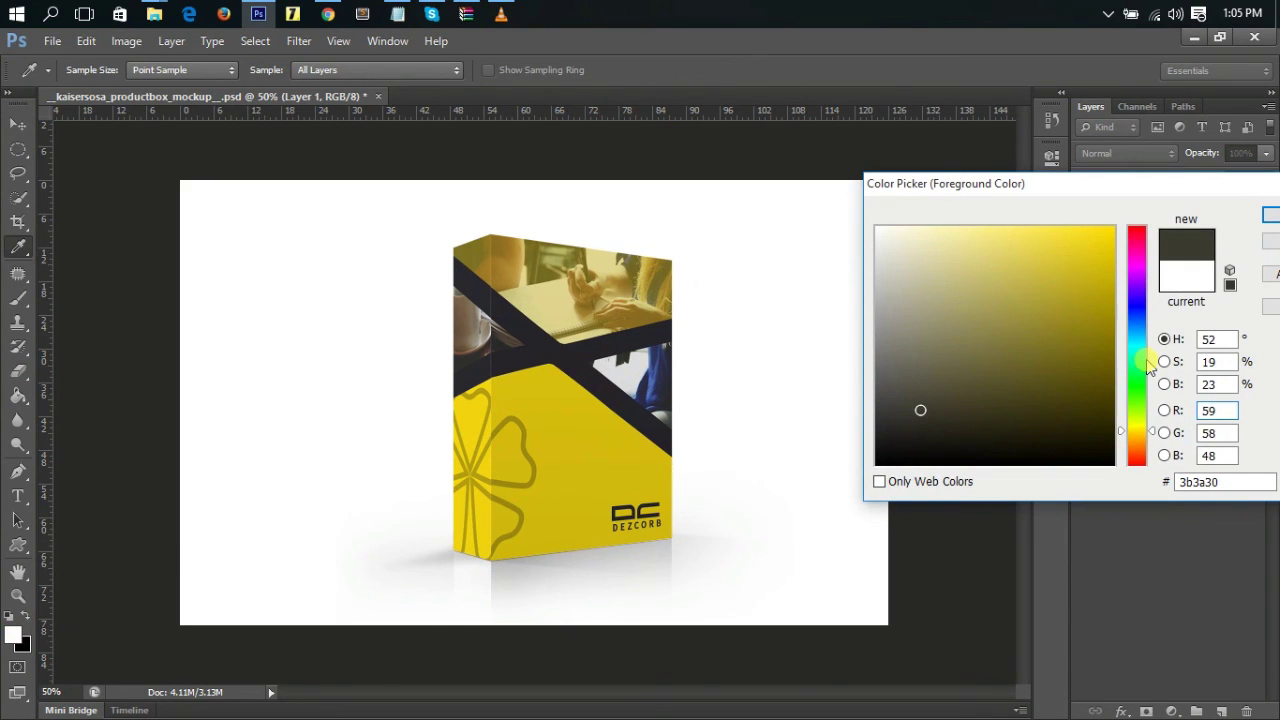
{"action": "left_click", "coordinate": [1130, 297]}
{"action": "left_click_drag", "start_coordinate": [926, 417], "coordinate": [934, 431]}
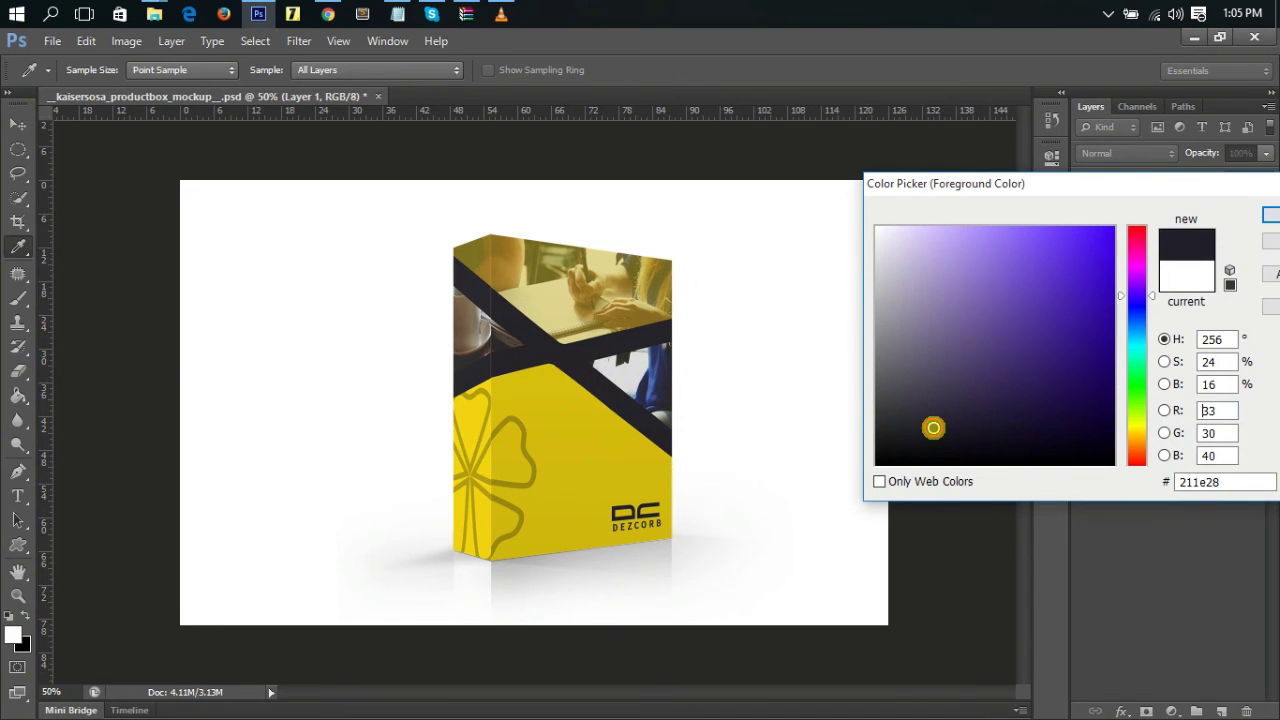
{"action": "key", "text": "Return"}
{"action": "key", "text": "v"}
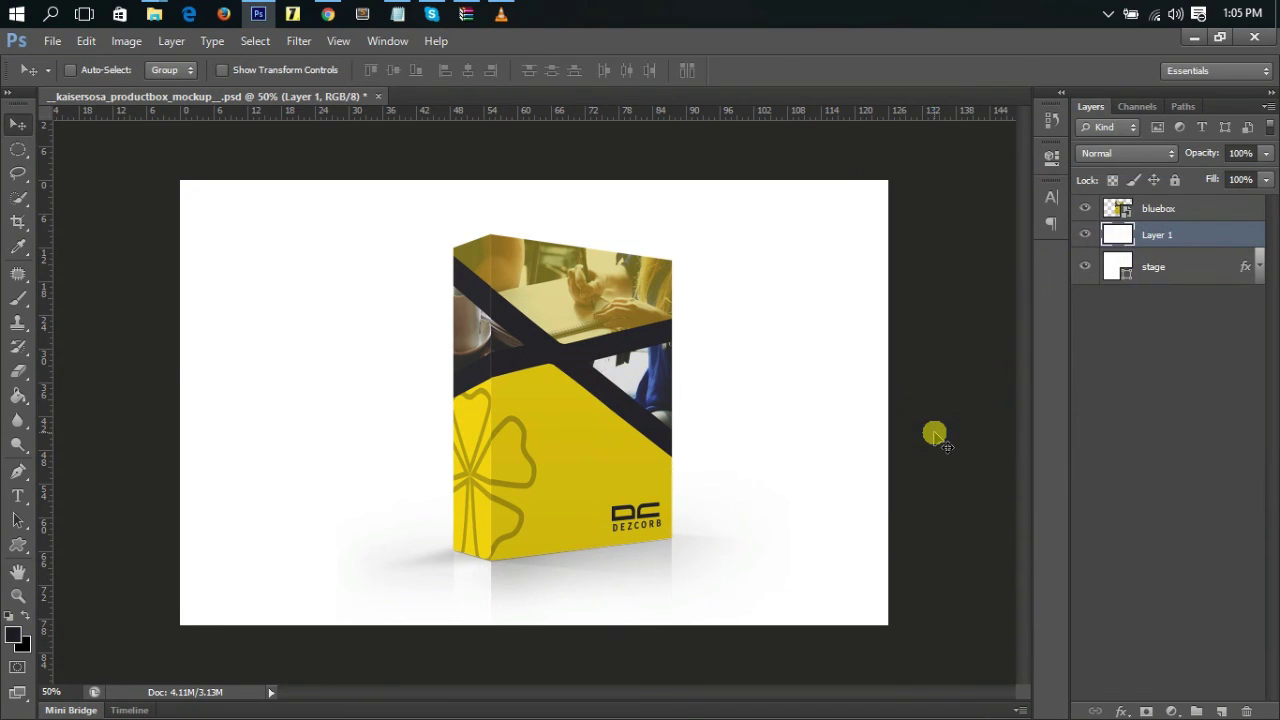
{"action": "key", "text": "alt+BackSpace"}
{"action": "key", "text": "ctrl+plus"}
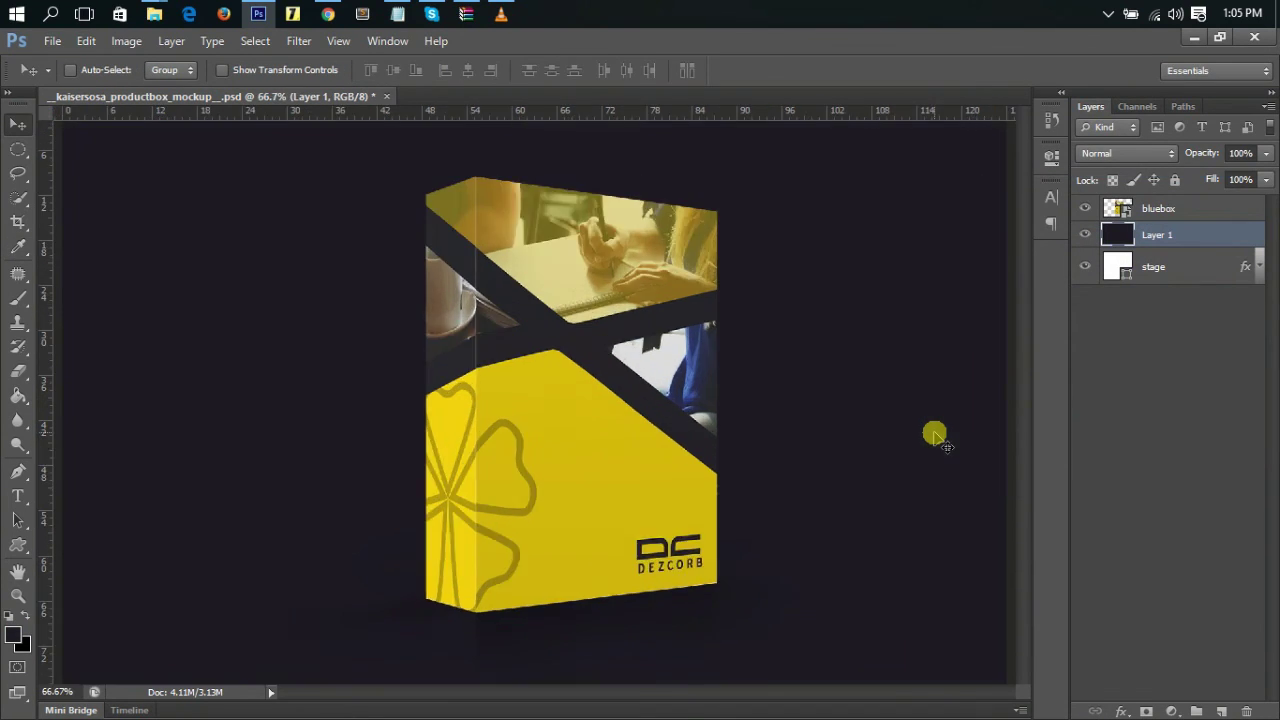
{"action": "key", "text": "ctrl+plus"}
{"action": "key", "text": "ctrl+minus"}
{"action": "key", "text": "ctrl+minus"}
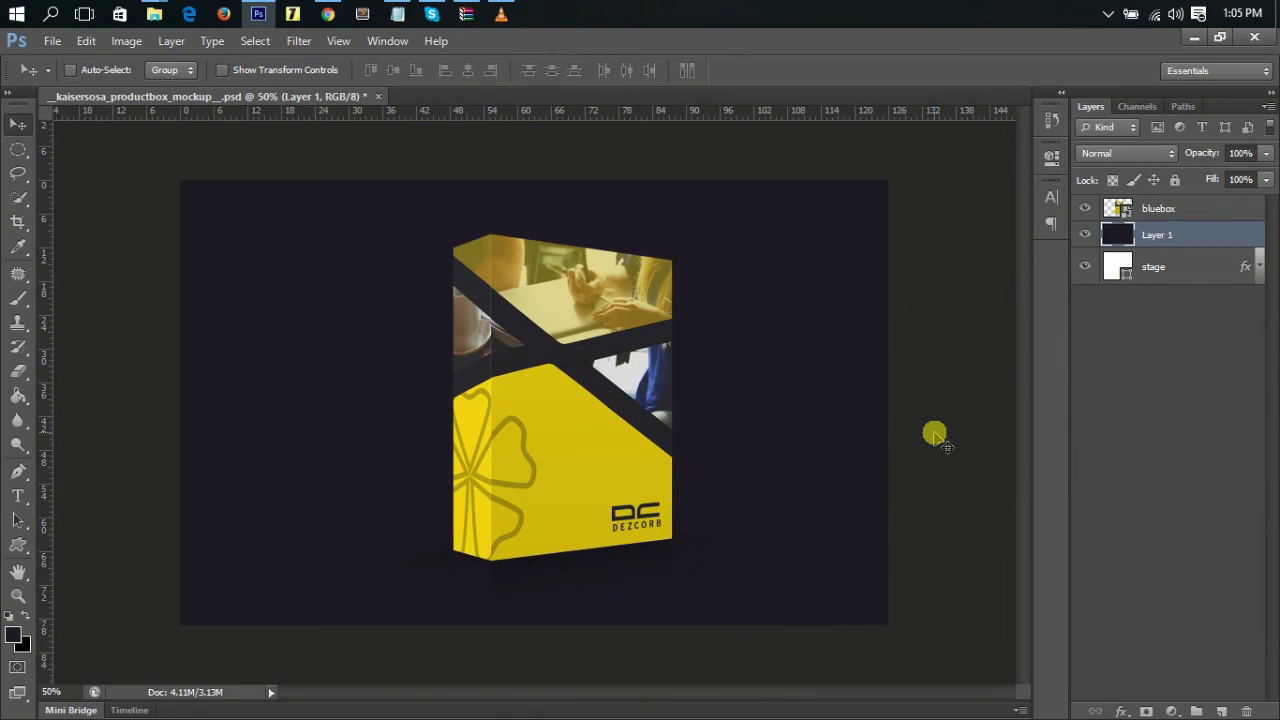
{"action": "key", "text": "ctrl+z"}
{"action": "key", "text": "ctrl+plus"}
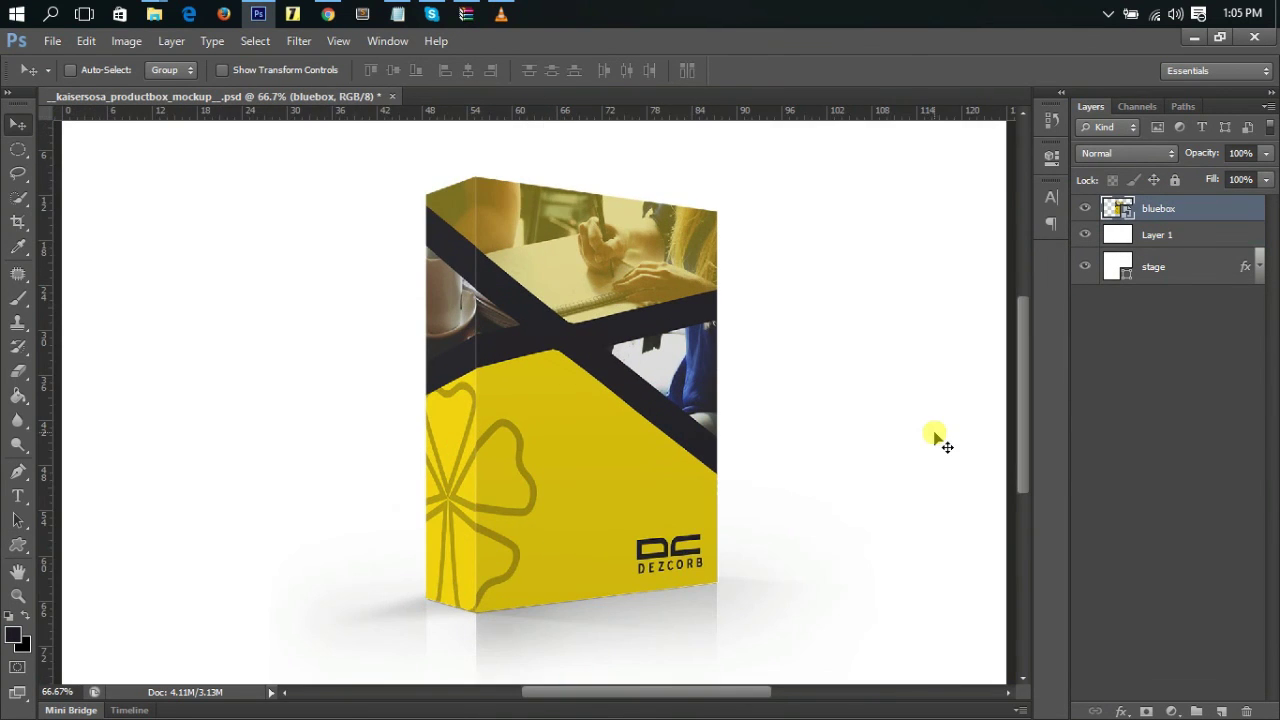
{"action": "key", "text": "ctrl+plus"}
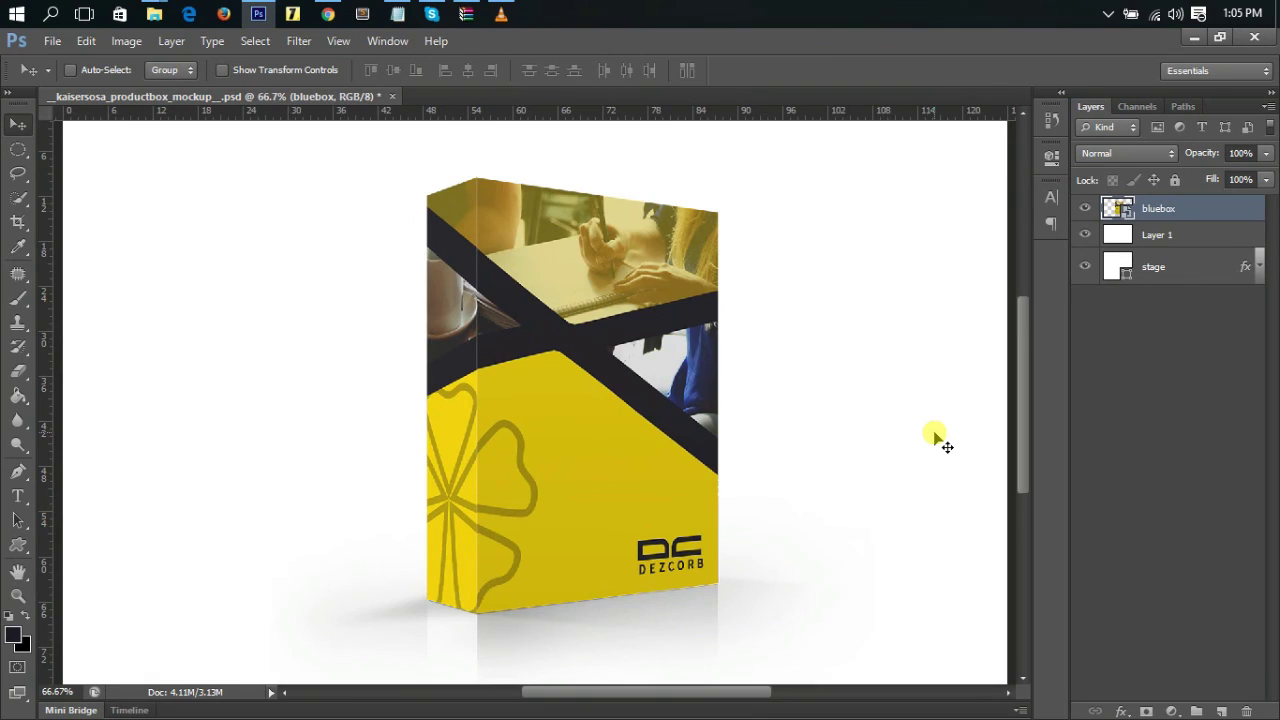